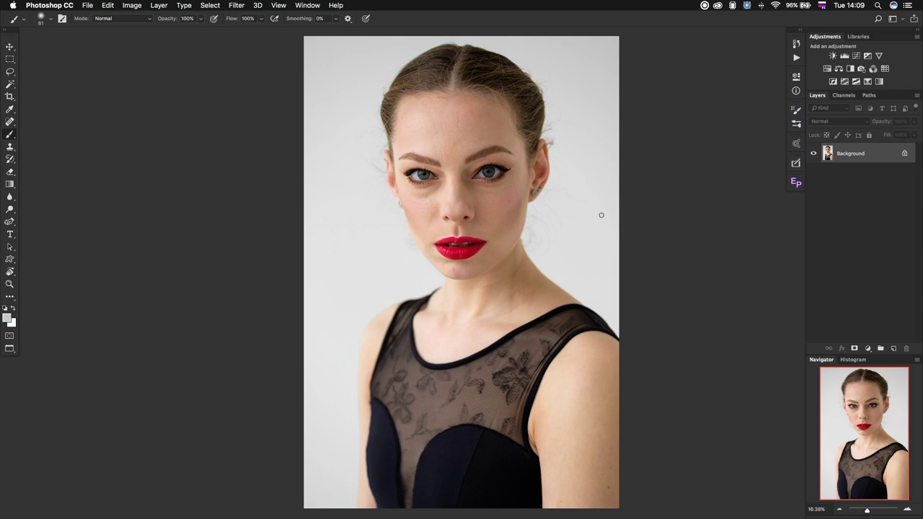
- Add a Hue/Saturation adjustment on Reds with Saturation +100 to reveal the red areas
{"action": "left_click_drag", "start_coordinate": [552, 214], "coordinate": [521, 214]}
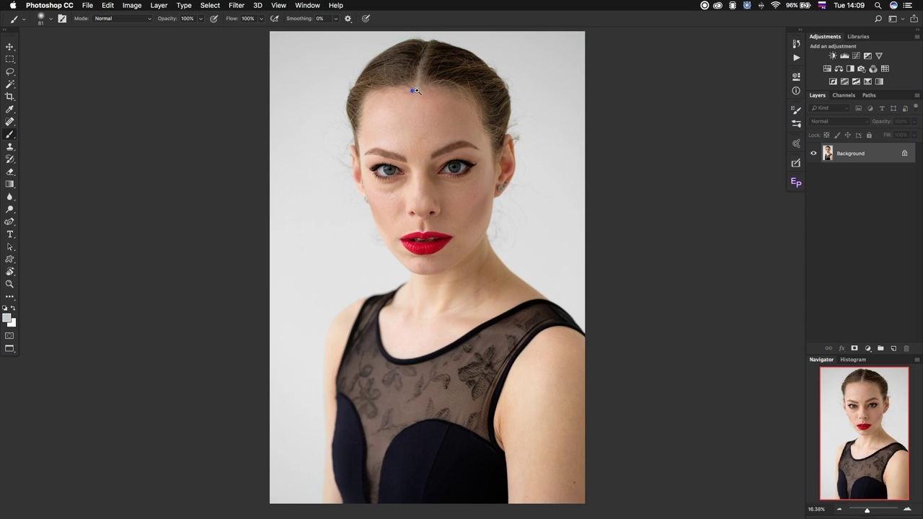
{"action": "scroll", "coordinate": [416, 94], "scroll_direction": "up", "scroll_amount": 3}
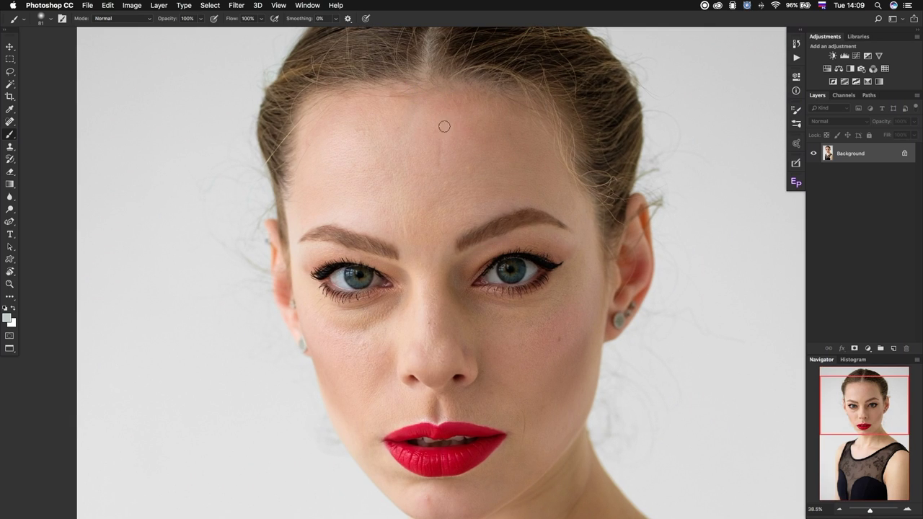
{"action": "left_click_drag", "start_coordinate": [434, 358], "coordinate": [401, 212]}
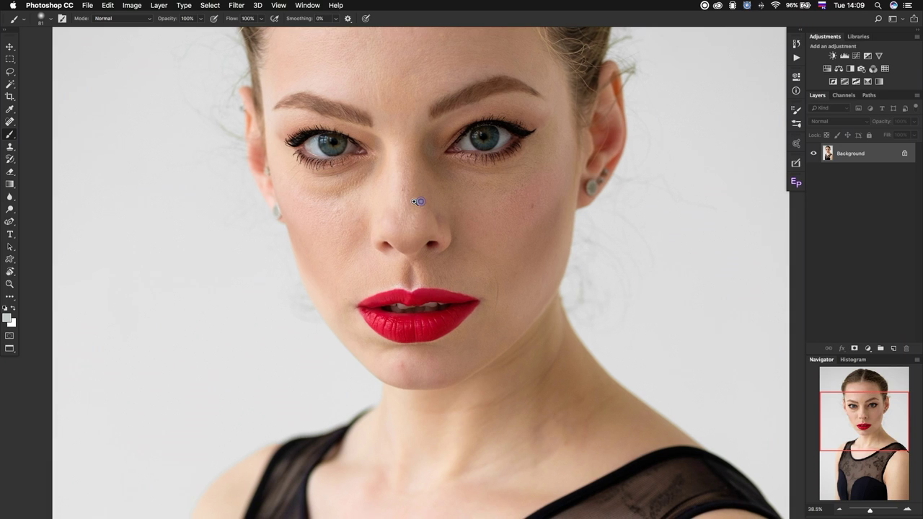
{"action": "scroll", "coordinate": [421, 198], "scroll_direction": "down", "scroll_amount": 3}
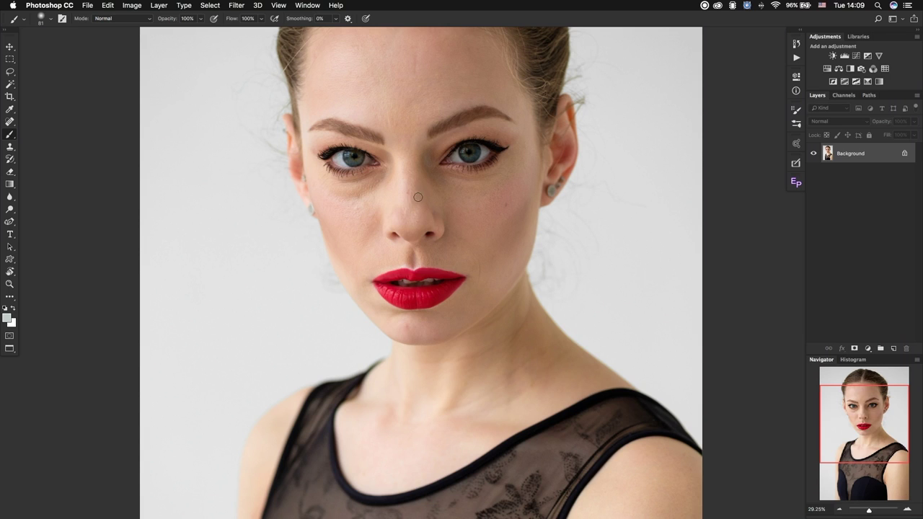
{"action": "scroll", "coordinate": [412, 205], "scroll_direction": "down", "scroll_amount": 1}
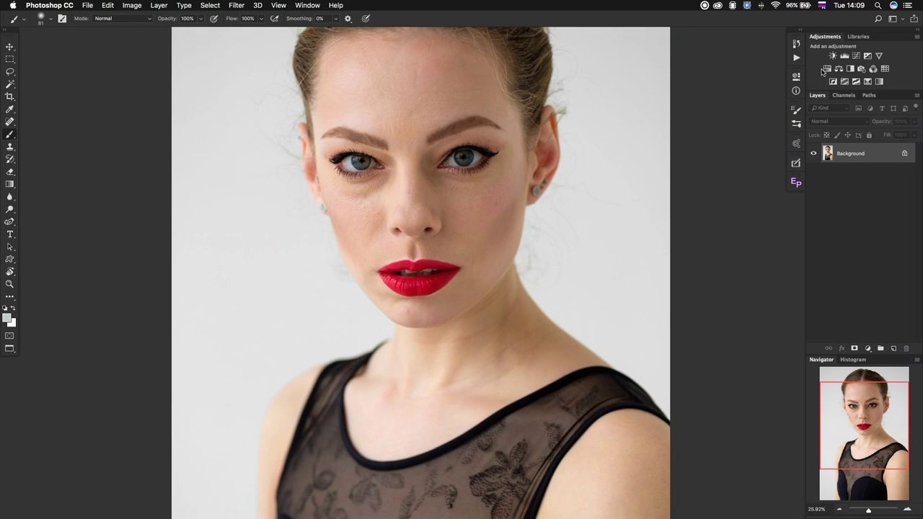
{"action": "left_click", "coordinate": [827, 69]}
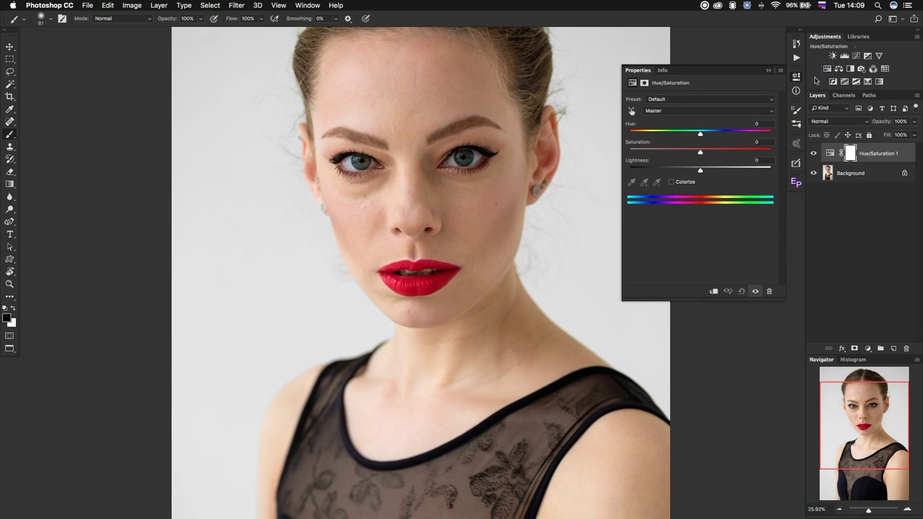
{"action": "left_click", "coordinate": [702, 111]}
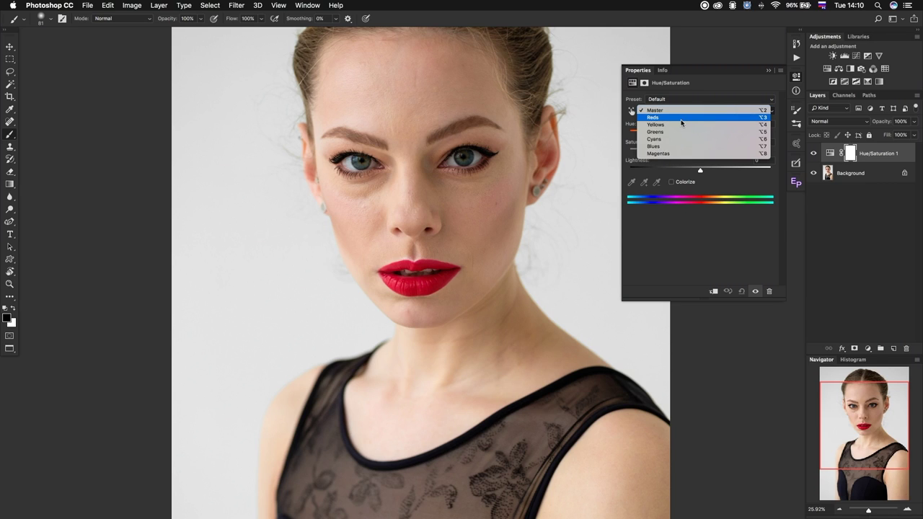
{"action": "left_click", "coordinate": [681, 121]}
{"action": "left_click_drag", "start_coordinate": [701, 153], "coordinate": [783, 152]}
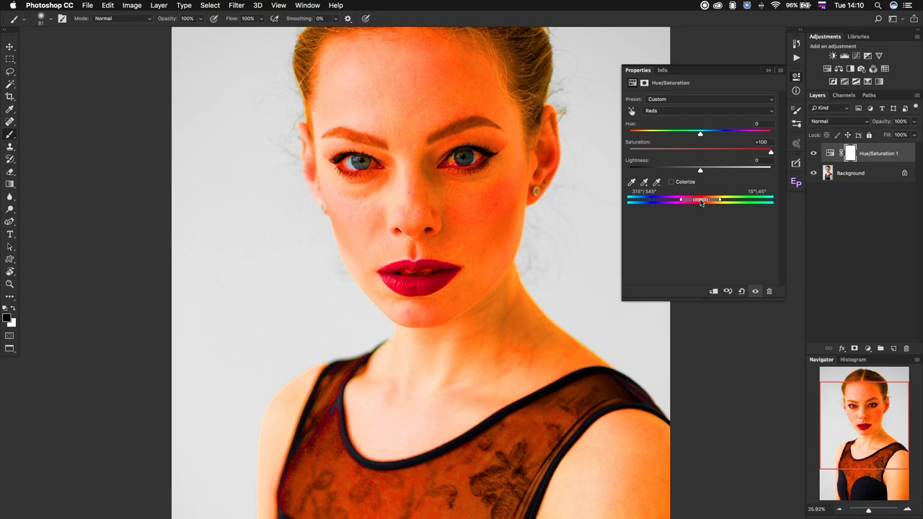
- Narrow the Reds range sliders to the skin redness, reset Saturation to 0 and nudge Hue
{"action": "left_click_drag", "start_coordinate": [700, 202], "coordinate": [690, 203]}
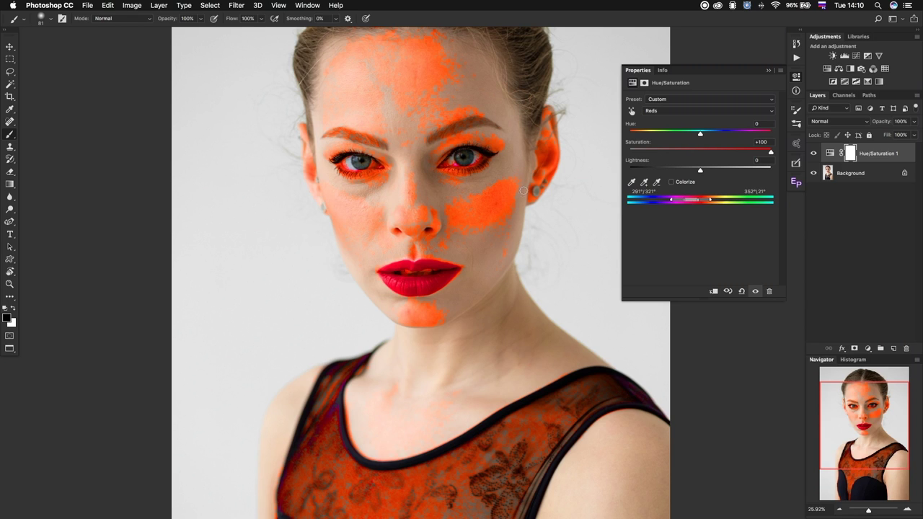
{"action": "left_click_drag", "start_coordinate": [512, 184], "coordinate": [488, 230]}
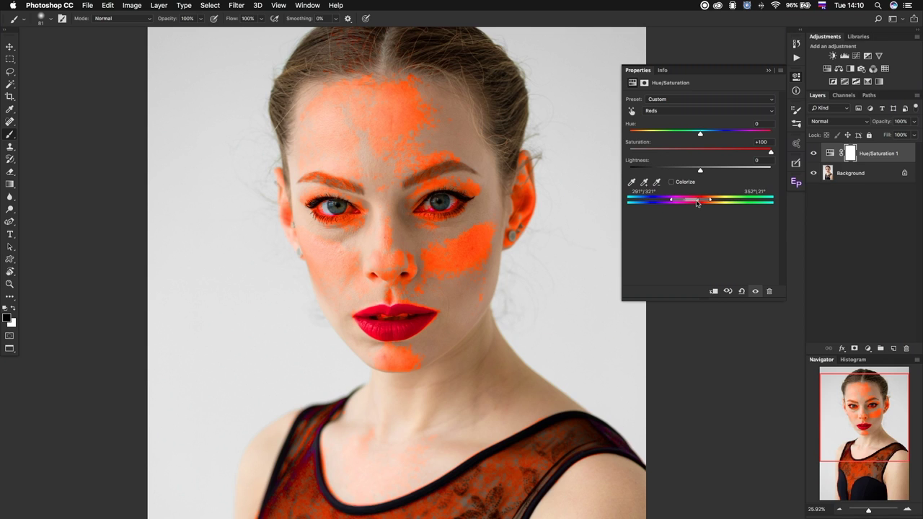
{"action": "left_click_drag", "start_coordinate": [697, 204], "coordinate": [690, 202]}
{"action": "left_click_drag", "start_coordinate": [691, 202], "coordinate": [693, 202]}
{"action": "left_click_drag", "start_coordinate": [692, 203], "coordinate": [691, 201]}
{"action": "left_click", "coordinate": [764, 142]}
{"action": "type", "text": "0"}
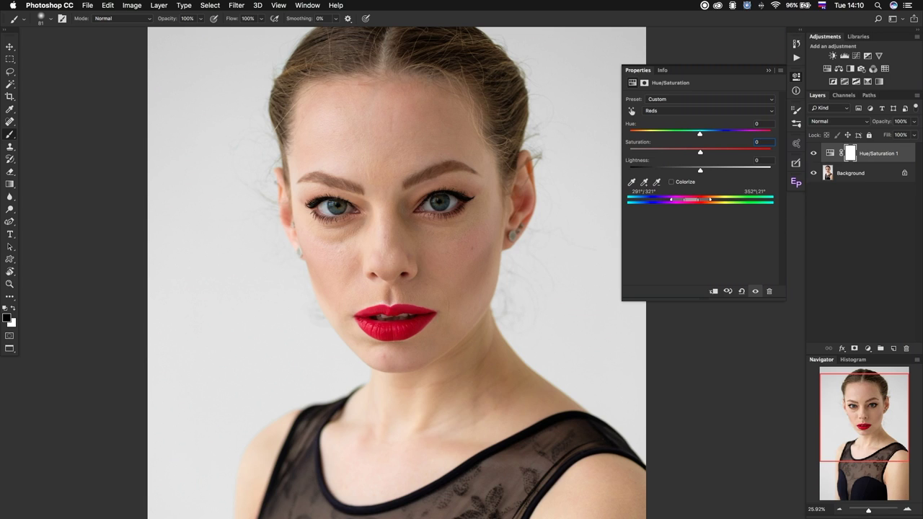
{"action": "left_click_drag", "start_coordinate": [699, 134], "coordinate": [702, 133]}
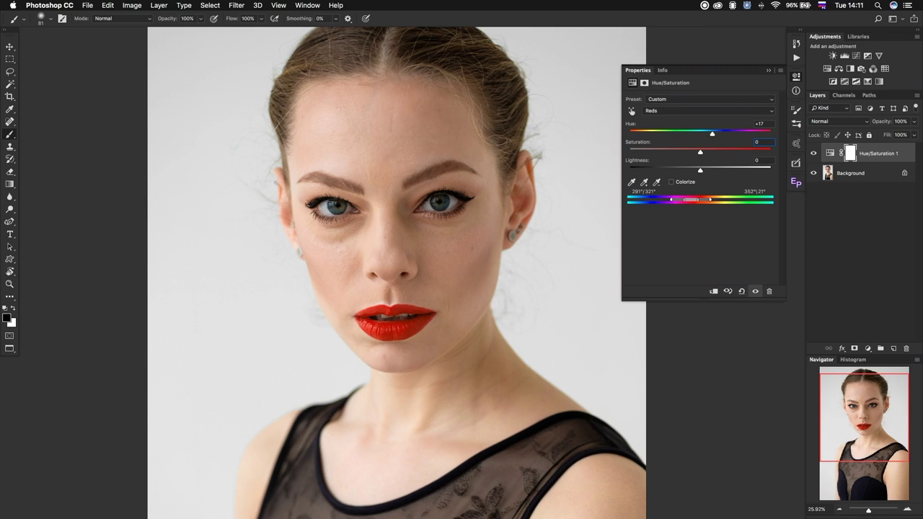
- Raise Reds lightness to +11 and invert the layer mask to black
{"action": "left_click_drag", "start_coordinate": [700, 170], "coordinate": [708, 170]}
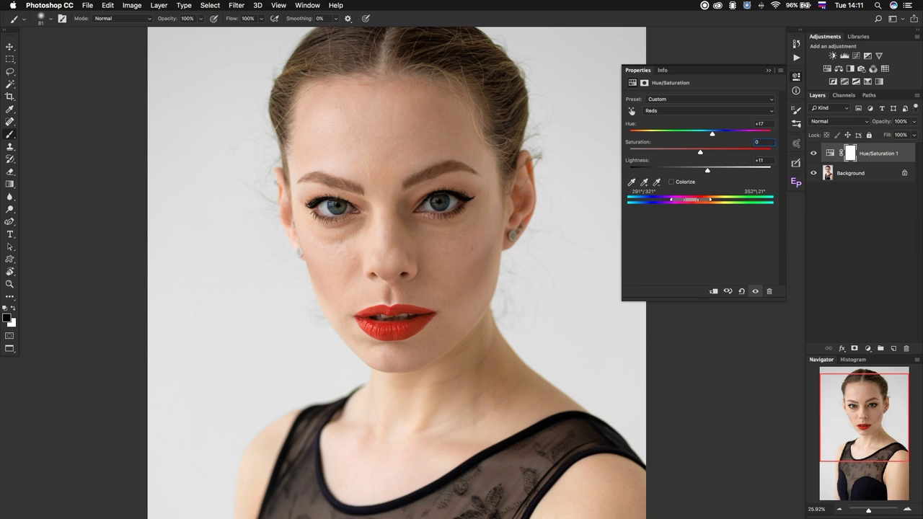
{"action": "key", "text": "Return"}
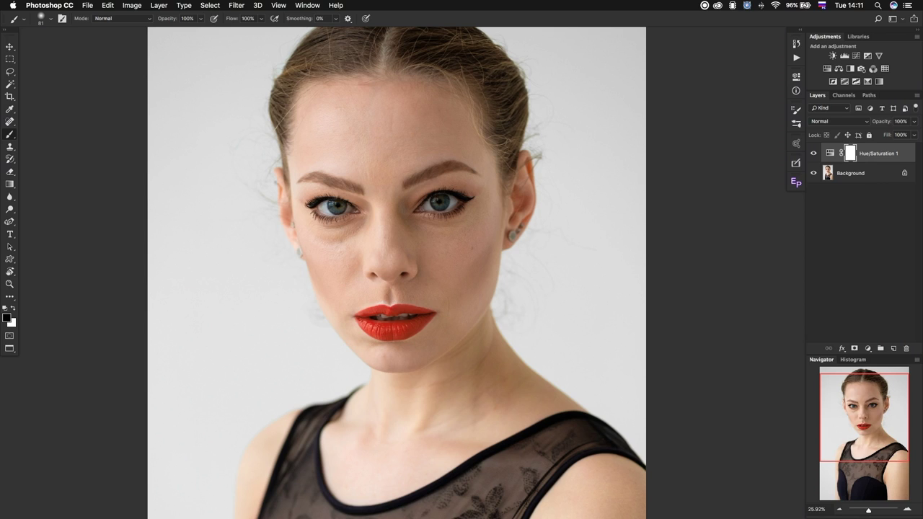
{"action": "key", "text": "ctrl+i"}
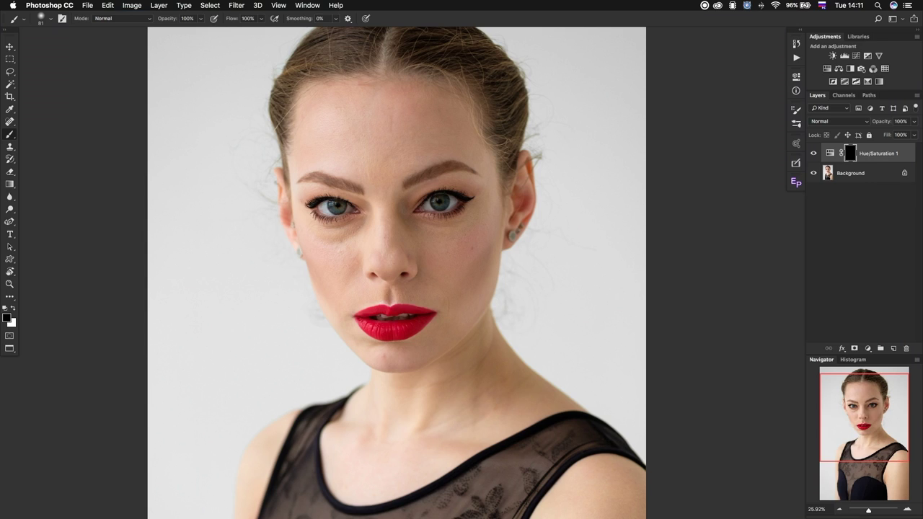
- Paint white on the mask (brush ~146, then ~107) over forehead, cheeks, nose, chin, neck and arm
{"action": "mouse_move", "coordinate": [385, 129]}
{"action": "left_mouse_down"}
{"action": "mouse_move", "coordinate": [404, 130]}
{"action": "mouse_move", "coordinate": [396, 132]}
{"action": "left_mouse_up"}
{"action": "key", "text": "x"}
{"action": "key", "text": "ctrl+space"}
{"action": "left_click", "coordinate": [407, 265]}
{"action": "left_click", "coordinate": [407, 265]}
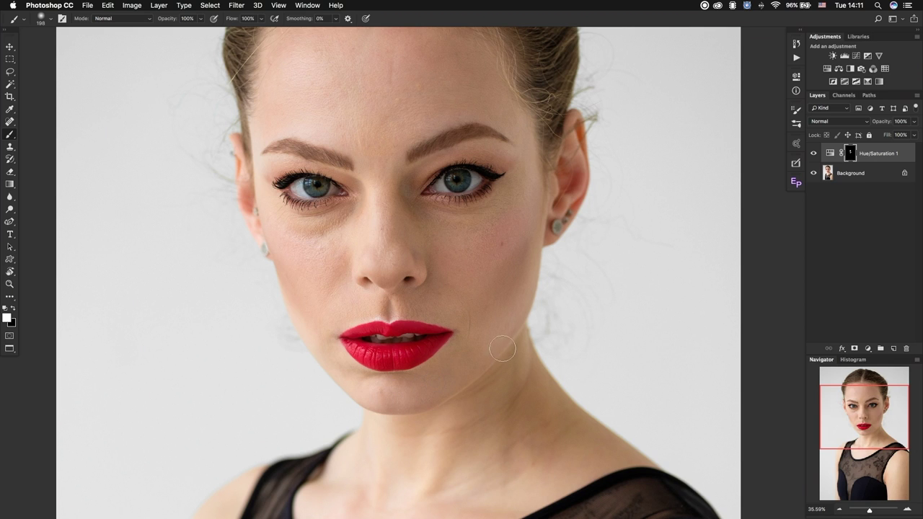
{"action": "left_click_drag", "start_coordinate": [387, 144], "coordinate": [372, 260]}
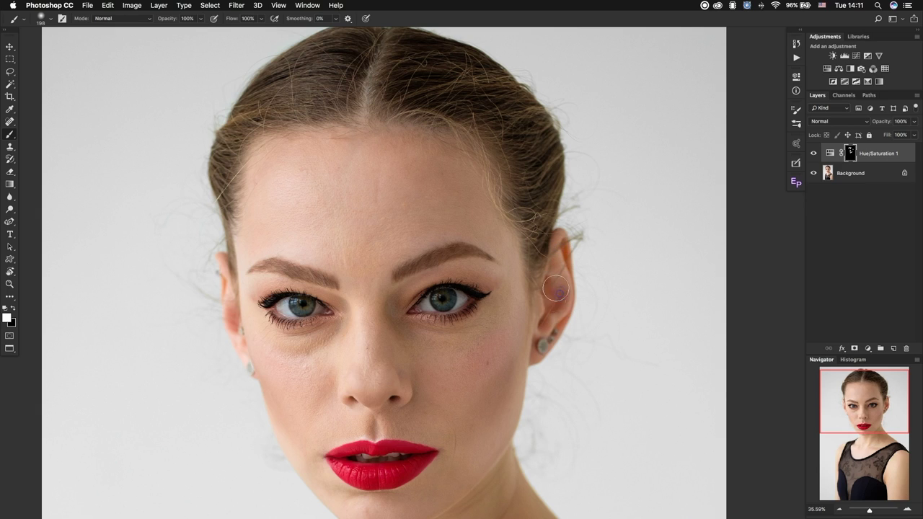
{"action": "left_click_drag", "start_coordinate": [248, 261], "coordinate": [229, 261]}
{"action": "scroll", "coordinate": [433, 274], "scroll_direction": "down", "scroll_amount": 5}
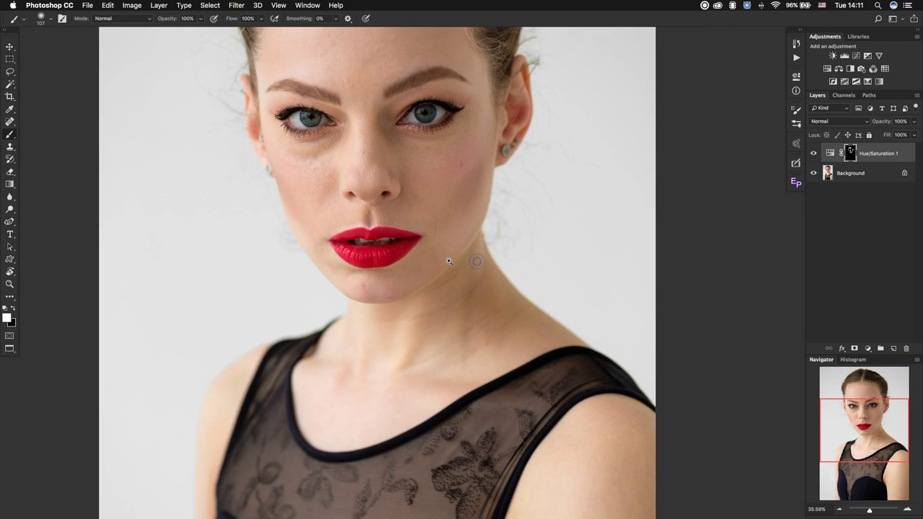
{"action": "scroll", "coordinate": [418, 371], "scroll_direction": "down", "scroll_amount": 3}
{"action": "mouse_move", "coordinate": [392, 375]}
{"action": "left_mouse_down"}
{"action": "mouse_move", "coordinate": [369, 229]}
{"action": "mouse_move", "coordinate": [371, 253]}
{"action": "left_mouse_up"}
{"action": "left_click_drag", "start_coordinate": [530, 395], "coordinate": [559, 395]}
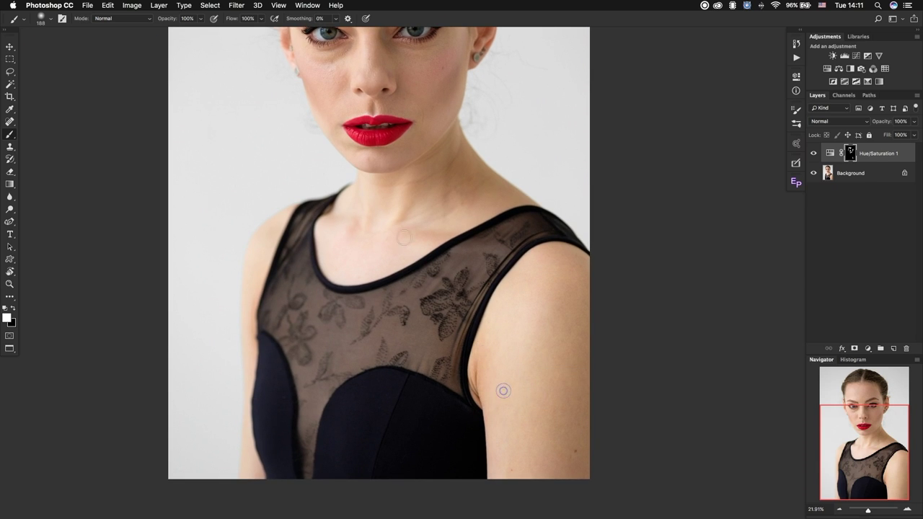
{"action": "left_click_drag", "start_coordinate": [408, 181], "coordinate": [435, 311]}
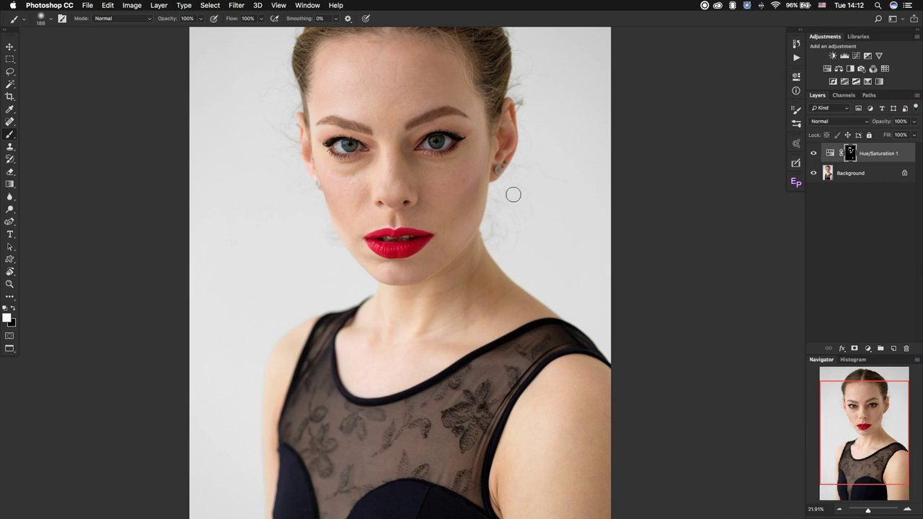
- Preview the painted mask, then raise the Reds hue shift from +17 to +21
{"action": "left_click", "coordinate": [849, 153], "text": "alt"}
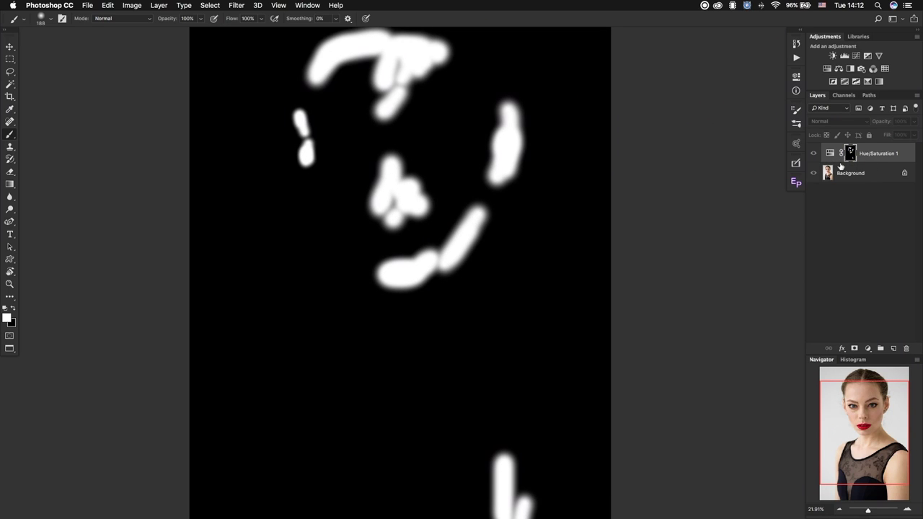
{"action": "left_click", "coordinate": [850, 154], "text": "alt"}
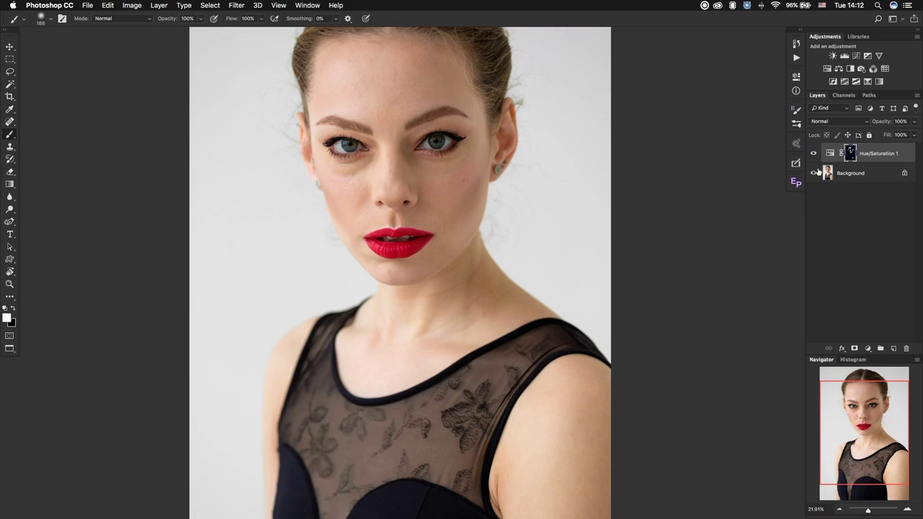
{"action": "scroll", "coordinate": [450, 209], "scroll_direction": "up", "scroll_amount": 2}
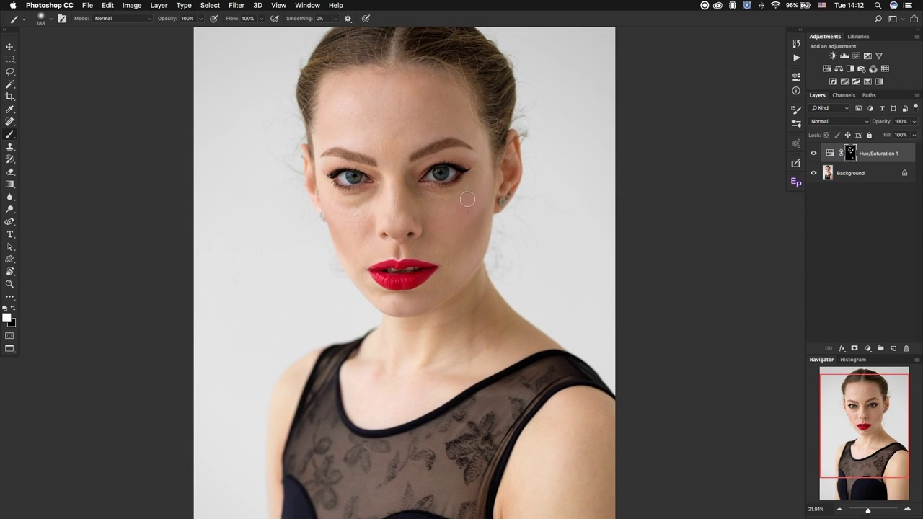
{"action": "left_click", "coordinate": [829, 154]}
{"action": "double_click", "coordinate": [829, 154]}
{"action": "left_click", "coordinate": [677, 112]}
{"action": "left_click", "coordinate": [664, 119]}
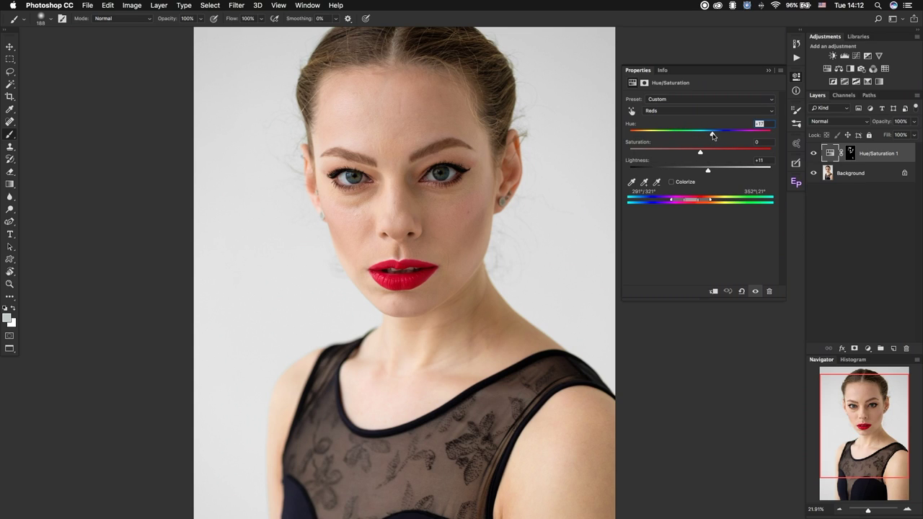
{"action": "left_click_drag", "start_coordinate": [712, 135], "coordinate": [715, 136]}
{"action": "left_click", "coordinate": [794, 78]}
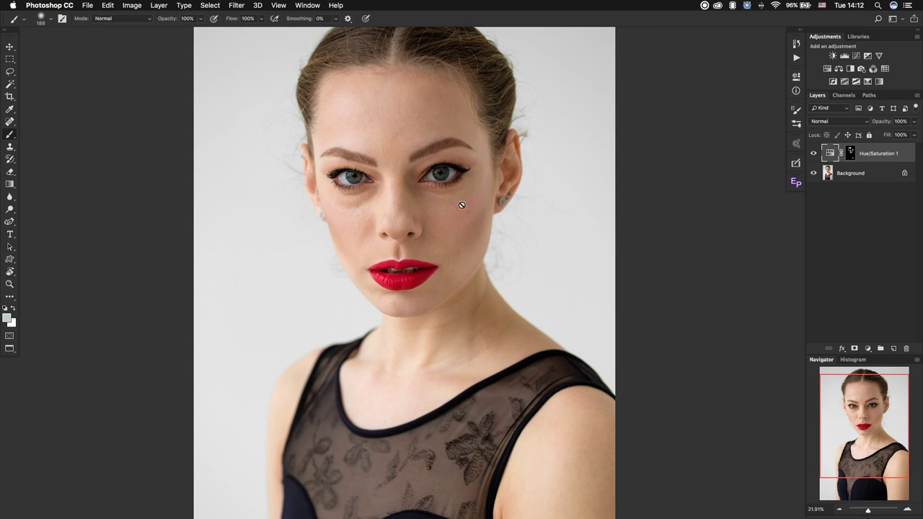
{"action": "left_click_drag", "start_coordinate": [402, 203], "coordinate": [432, 202]}
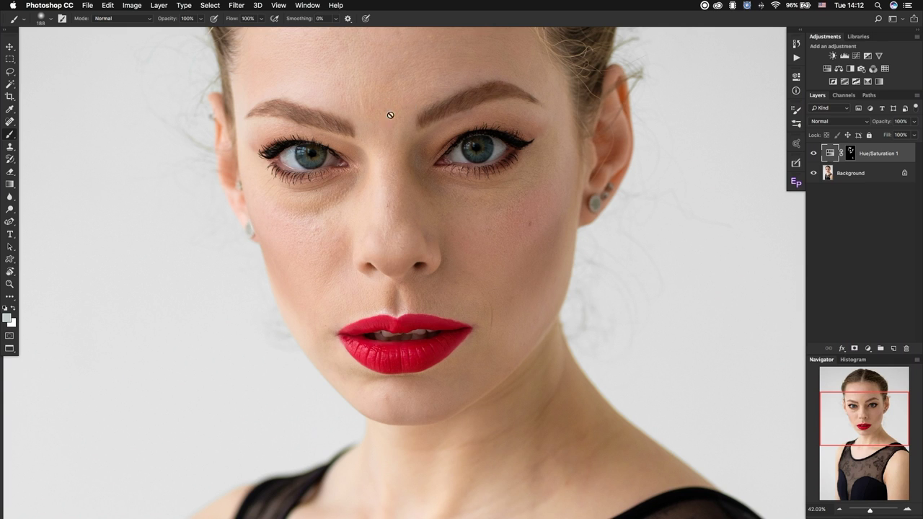
- Zoom in on the eyes and brow, then create Hue/Saturation 2 above the first adjustment
{"action": "left_click_drag", "start_coordinate": [387, 95], "coordinate": [415, 99]}
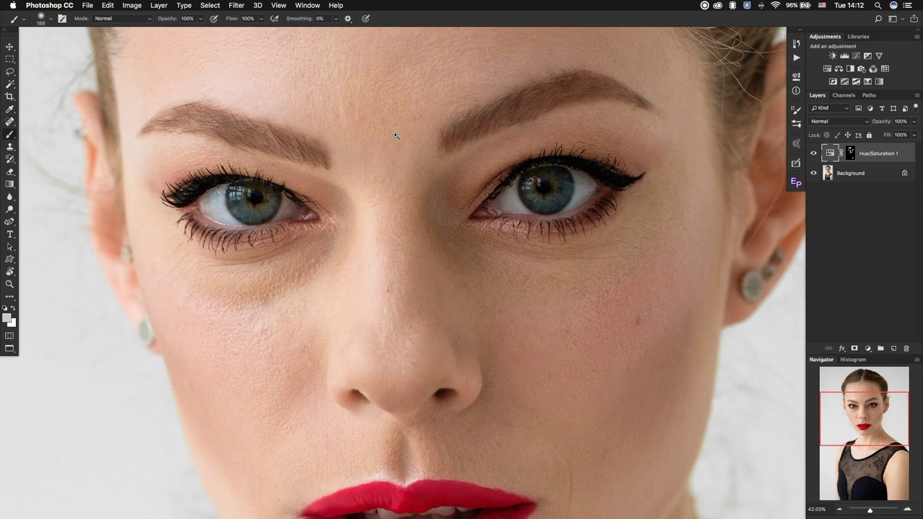
{"action": "left_click_drag", "start_coordinate": [392, 149], "coordinate": [388, 237]}
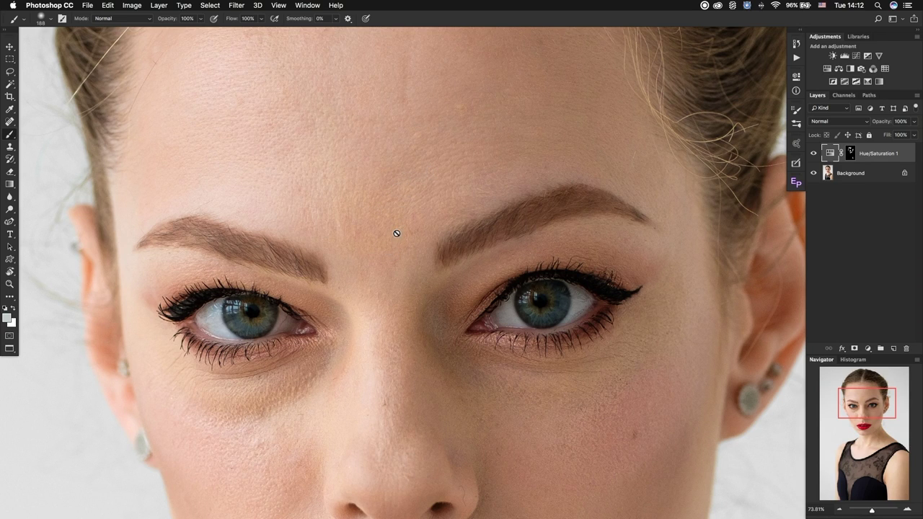
{"action": "scroll", "coordinate": [393, 191], "scroll_direction": "down", "scroll_amount": 3}
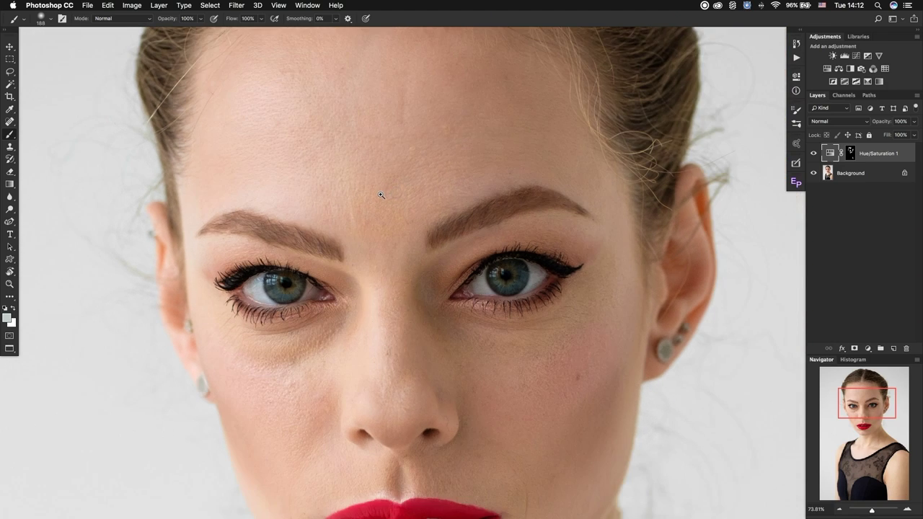
{"action": "left_click", "coordinate": [826, 70]}
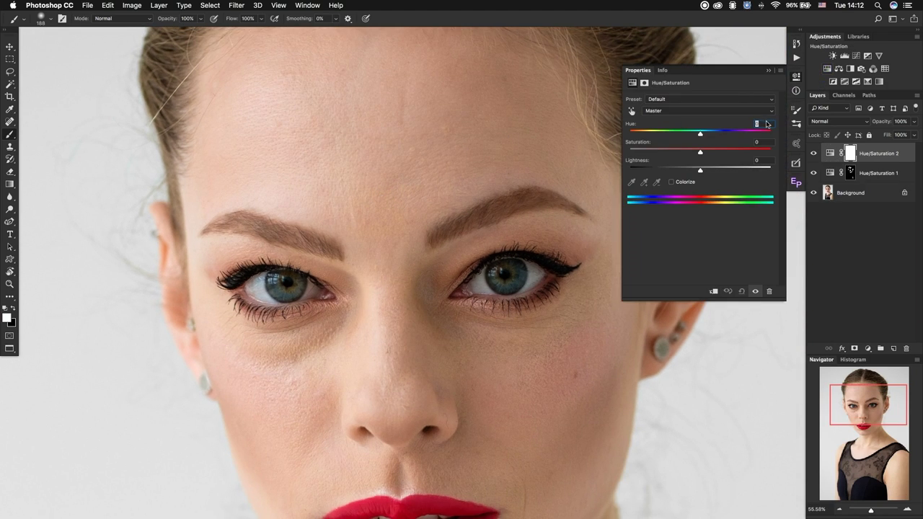
- Target Yellows, boost Saturation to +100 to fit the range to the skin, then reset it to 0
{"action": "left_click", "coordinate": [685, 112]}
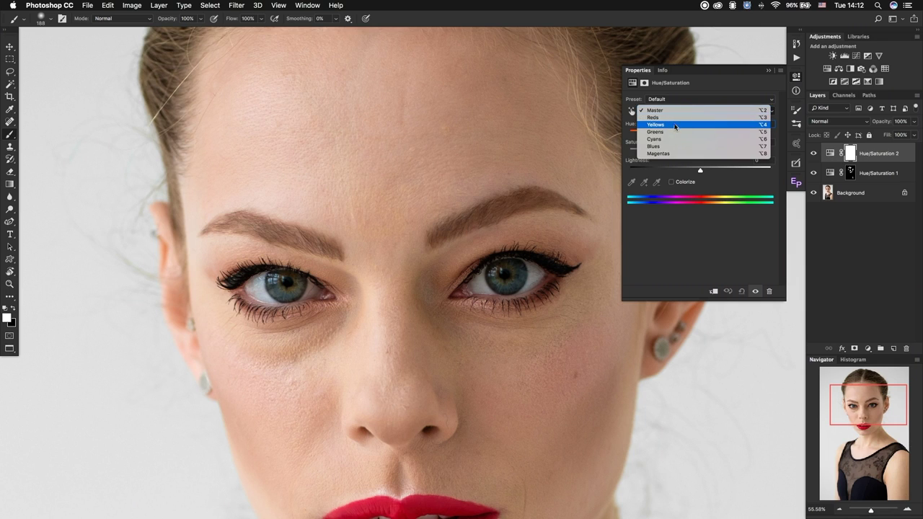
{"action": "left_click", "coordinate": [675, 127]}
{"action": "left_click_drag", "start_coordinate": [700, 154], "coordinate": [770, 153]}
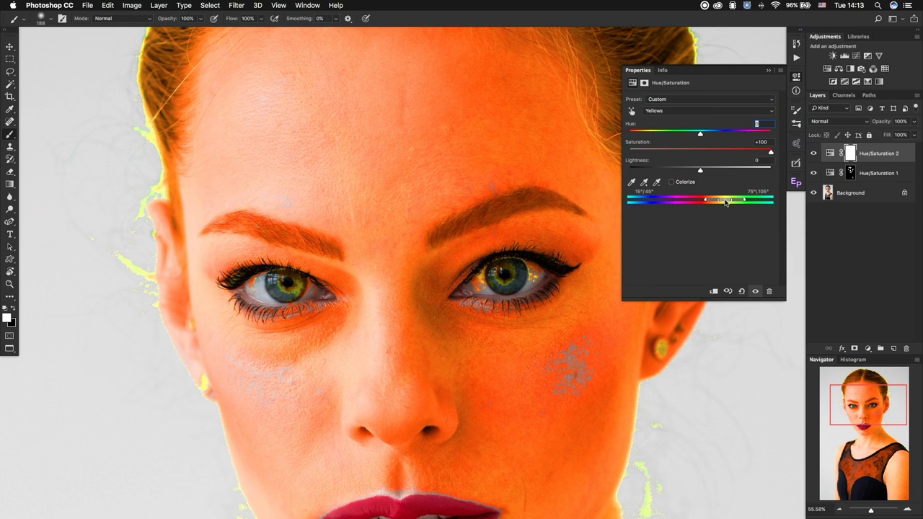
{"action": "left_click_drag", "start_coordinate": [725, 201], "coordinate": [727, 203]}
{"action": "key", "text": "Tab"}
{"action": "type", "text": "0"}
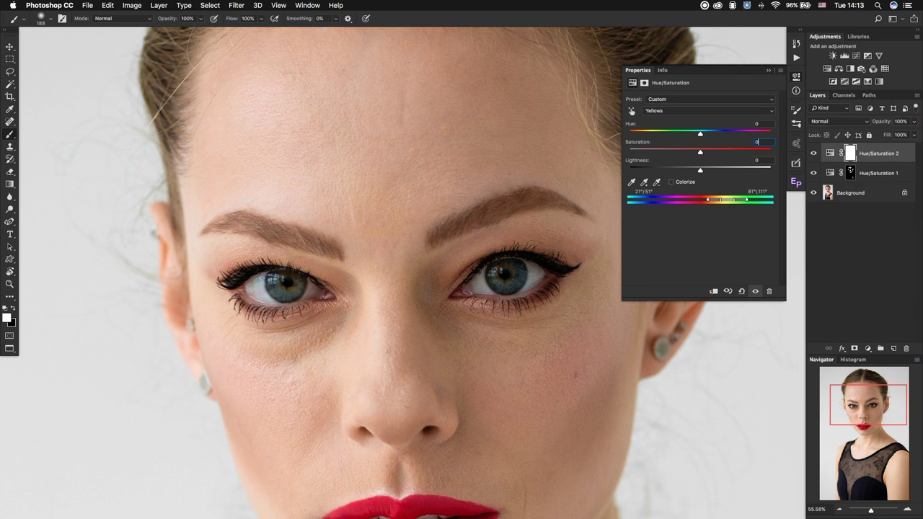
- Shift the Yellows hue to -40 and lightness to +42
{"action": "left_click_drag", "start_coordinate": [700, 134], "coordinate": [698, 134]}
{"action": "left_click_drag", "start_coordinate": [690, 133], "coordinate": [640, 134]}
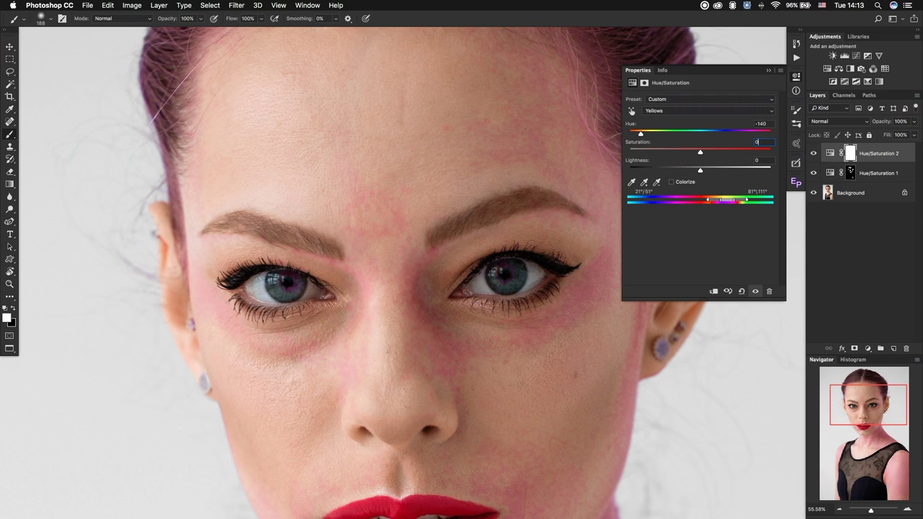
{"action": "left_click_drag", "start_coordinate": [641, 133], "coordinate": [667, 133]}
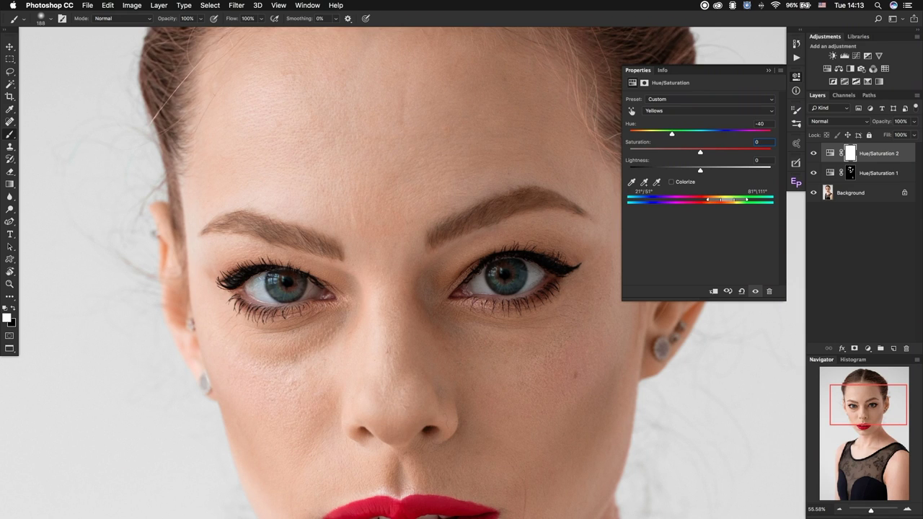
{"action": "left_click_drag", "start_coordinate": [700, 170], "coordinate": [727, 171]}
{"action": "left_click_drag", "start_coordinate": [729, 170], "coordinate": [730, 171]}
{"action": "left_click", "coordinate": [796, 76]}
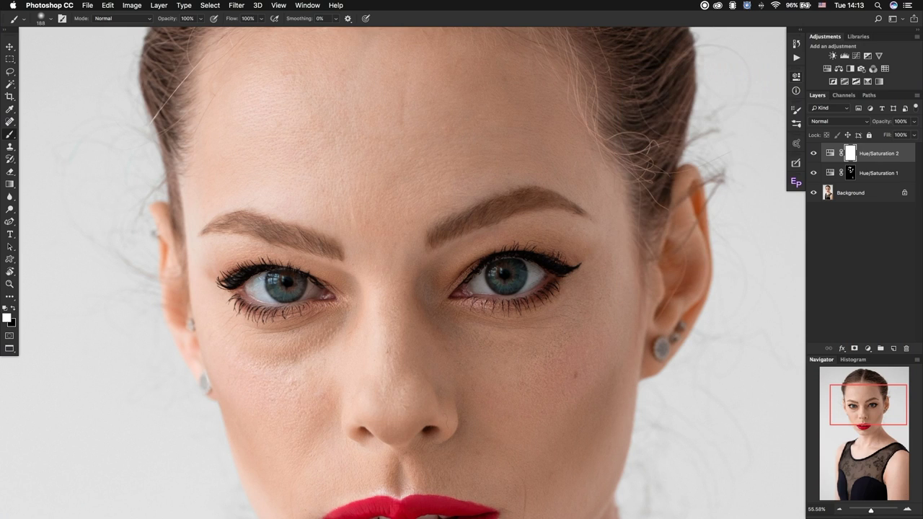
- Invert the Hue/Saturation 2 mask to black and paint white over the face, brush sizes 89–226
{"action": "key", "text": "super+i"}
{"action": "left_click_drag", "start_coordinate": [456, 129], "coordinate": [418, 130]}
{"action": "left_click_drag", "start_coordinate": [426, 255], "coordinate": [441, 255]}
{"action": "left_click_drag", "start_coordinate": [495, 154], "coordinate": [520, 154]}
{"action": "left_click_drag", "start_coordinate": [393, 315], "coordinate": [360, 315]}
{"action": "left_click_drag", "start_coordinate": [537, 329], "coordinate": [570, 330]}
- Paint white over the neck skin with a brush up to 284, then reopen Hue/Saturation 2 settings
{"action": "scroll", "coordinate": [411, 274], "scroll_direction": "down", "scroll_amount": 5}
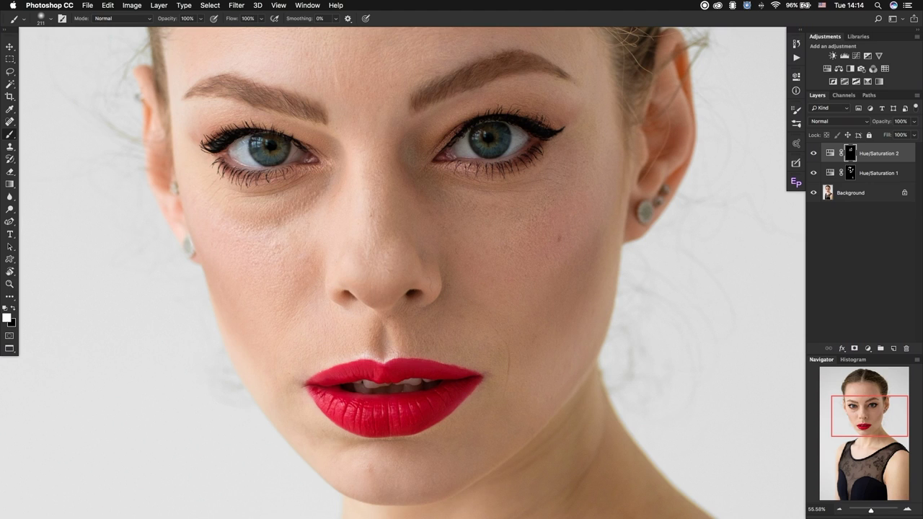
{"action": "left_click_drag", "start_coordinate": [396, 470], "coordinate": [382, 469]}
{"action": "key", "text": "ctrl+0"}
{"action": "left_click_drag", "start_coordinate": [484, 354], "coordinate": [433, 113]}
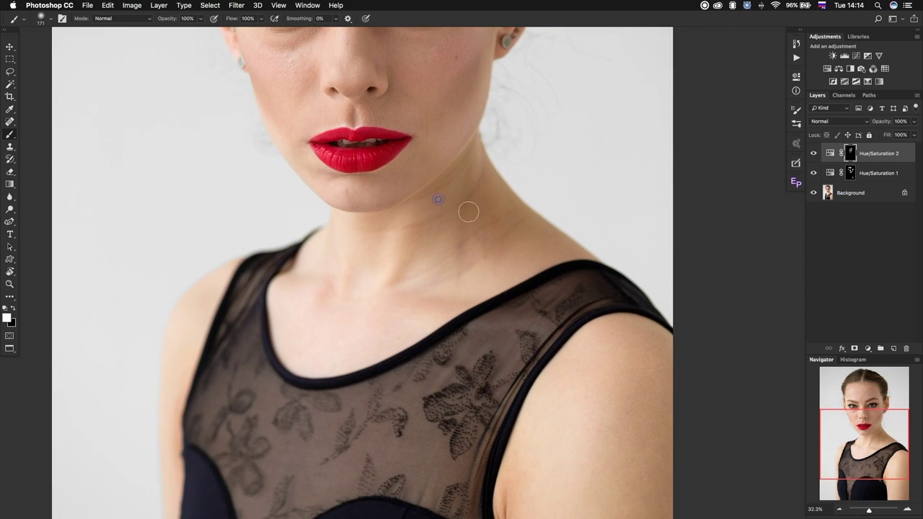
{"action": "left_click_drag", "start_coordinate": [374, 221], "coordinate": [415, 220]}
{"action": "mouse_move", "coordinate": [371, 248]}
{"action": "left_mouse_down"}
{"action": "mouse_move", "coordinate": [467, 289]}
{"action": "mouse_move", "coordinate": [511, 432]}
{"action": "left_mouse_up"}
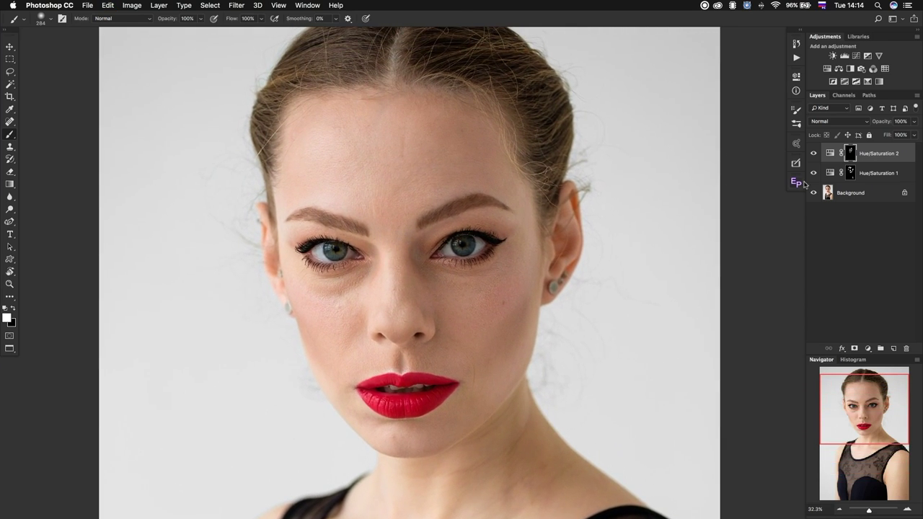
{"action": "double_click", "coordinate": [830, 153]}
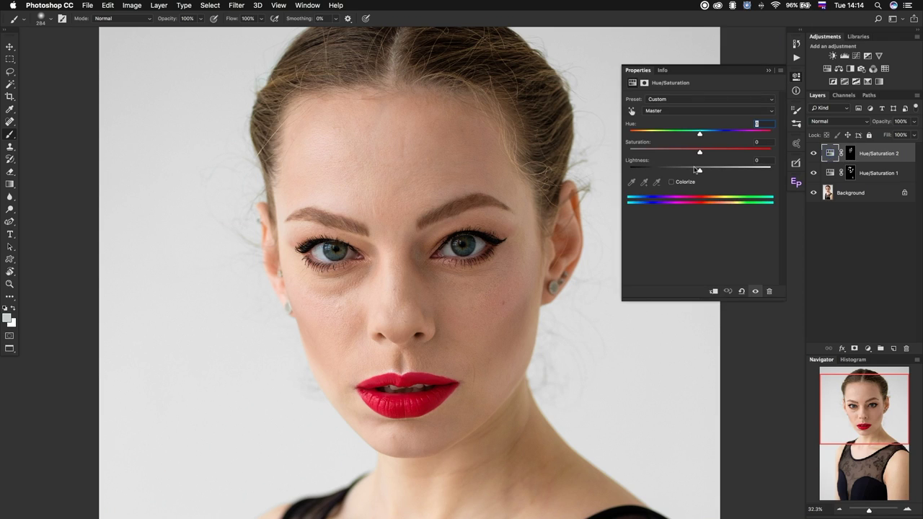
- Ease the Yellows hue back to -30, keeping lightness at +42
{"action": "left_click", "coordinate": [691, 111]}
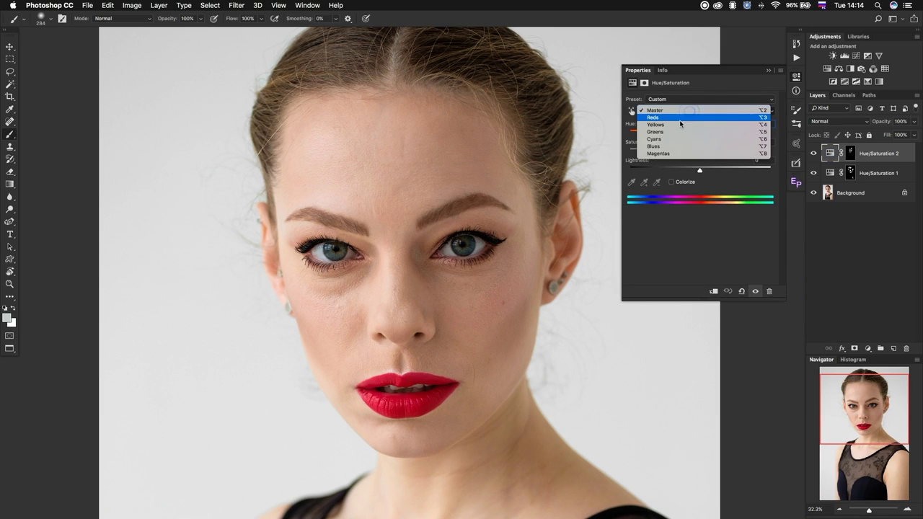
{"action": "left_click", "coordinate": [680, 125]}
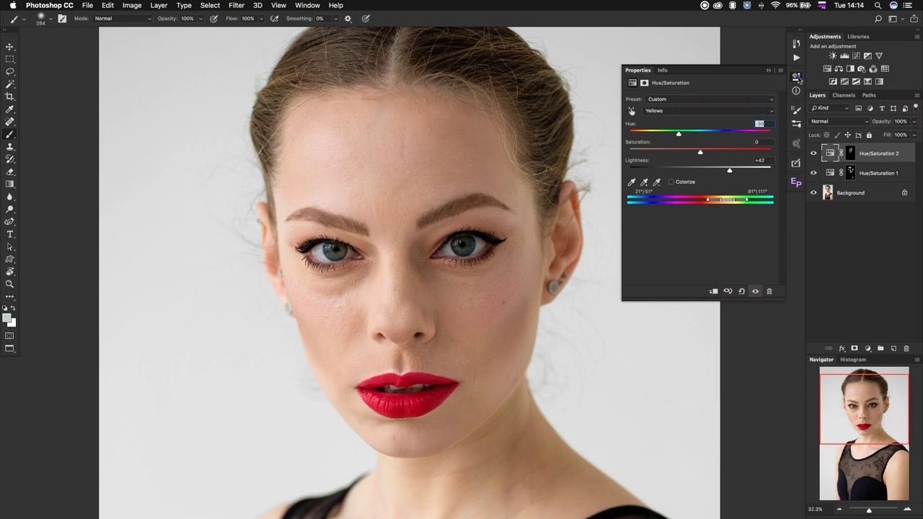
{"action": "left_click", "coordinate": [796, 77]}
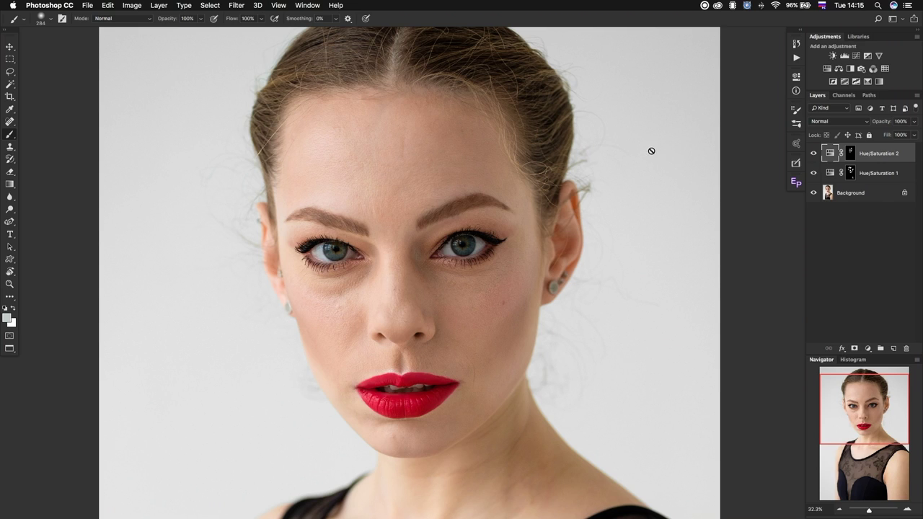
- Fit the image on screen and flatten both adjustments via Layer > Flatten Image
{"action": "key", "text": "super+0"}
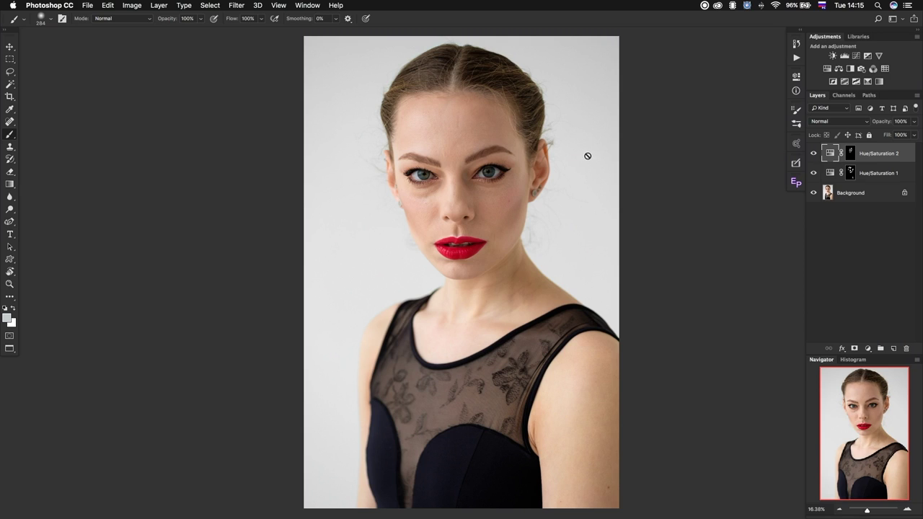
{"action": "left_click", "coordinate": [160, 6]}
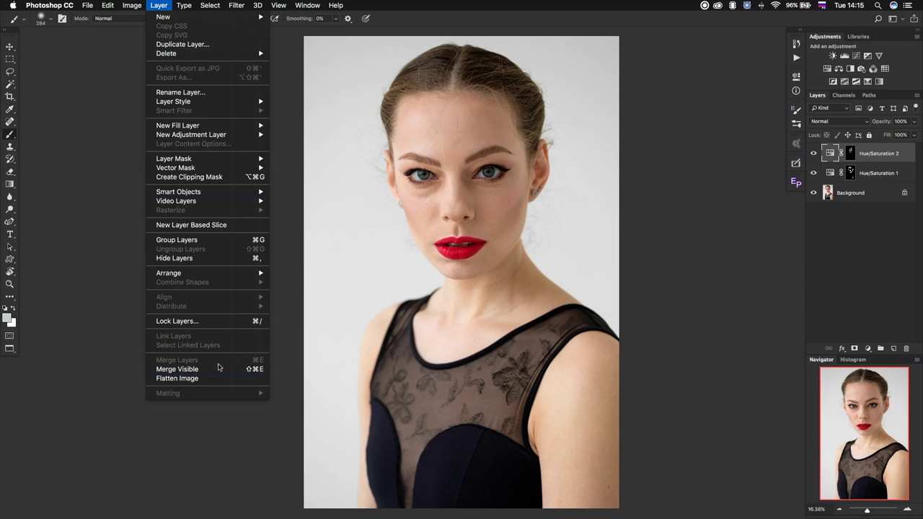
{"action": "left_click", "coordinate": [215, 371]}
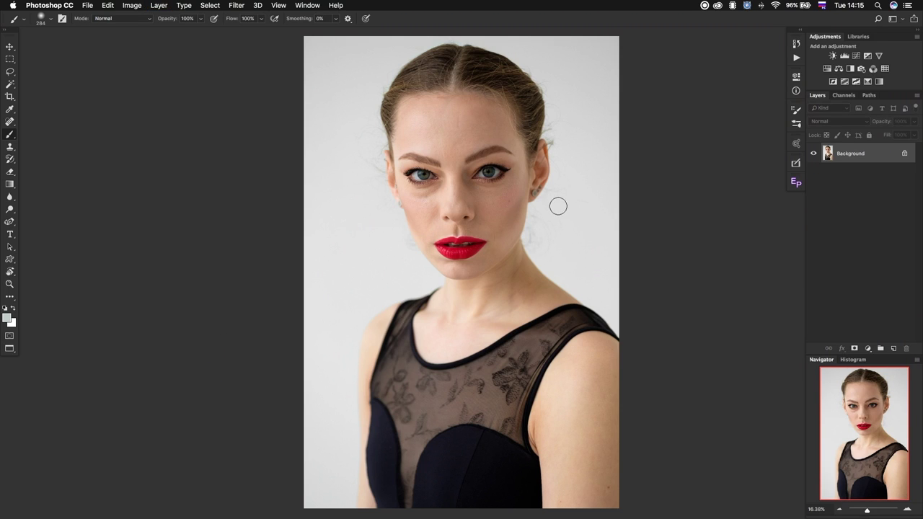
- Zoom back in on the face and start a new layer with custom options
{"action": "scroll", "coordinate": [457, 147], "scroll_direction": "up", "scroll_amount": 3}
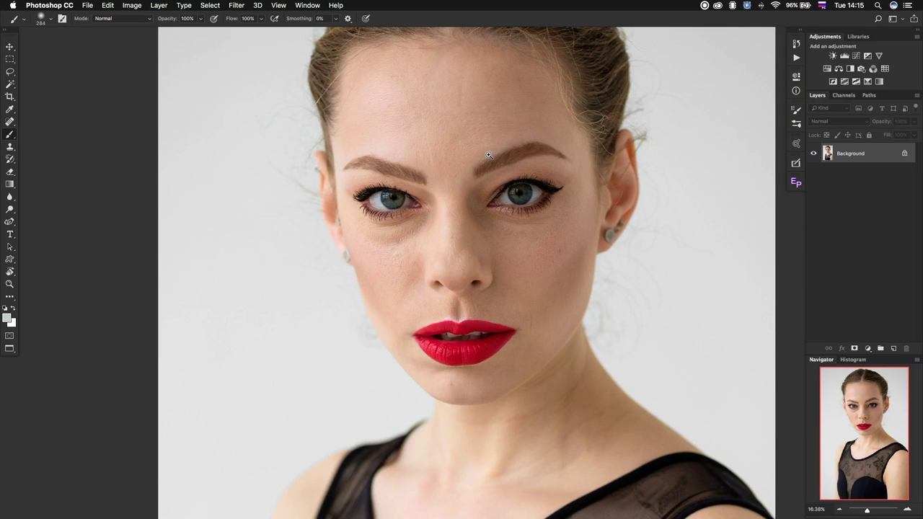
{"action": "scroll", "coordinate": [463, 220], "scroll_direction": "up", "scroll_amount": 1}
{"action": "scroll", "coordinate": [465, 180], "scroll_direction": "up", "scroll_amount": 2}
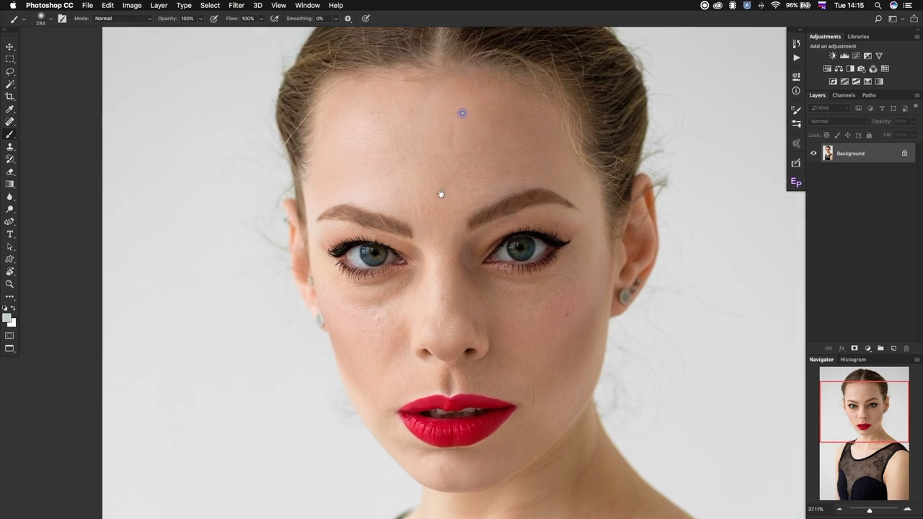
{"action": "scroll", "coordinate": [470, 160], "scroll_direction": "up", "scroll_amount": 3}
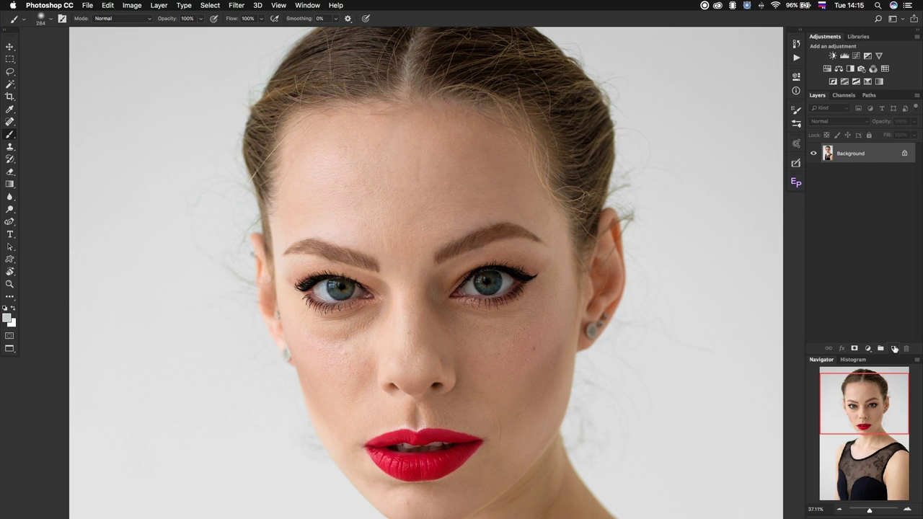
{"action": "left_click", "coordinate": [894, 349], "text": "alt"}
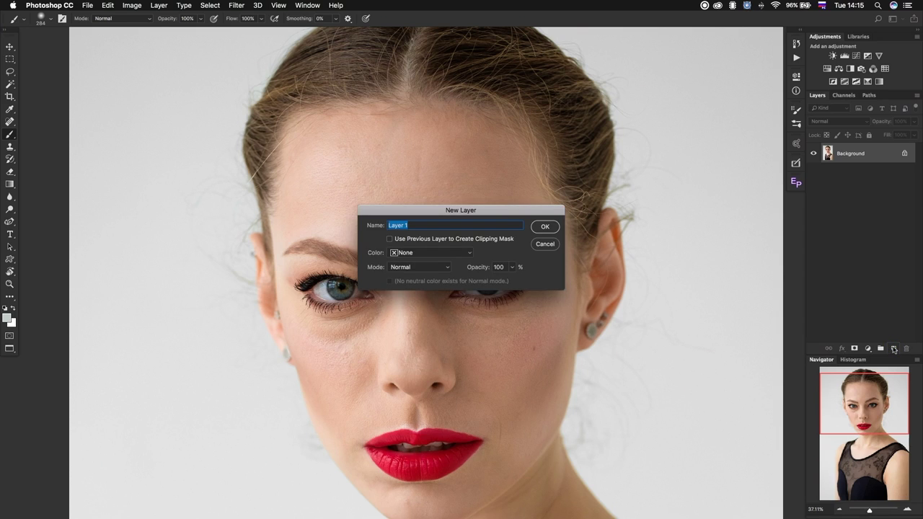
- Create Layer 1 in Soft Light mode, filled with neutral 50% gray
{"action": "left_click", "coordinate": [426, 271]}
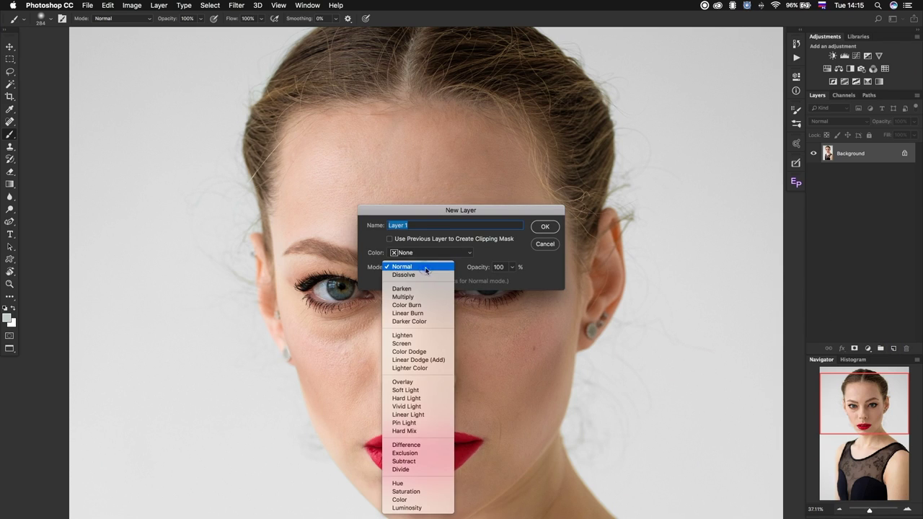
{"action": "left_click", "coordinate": [417, 390]}
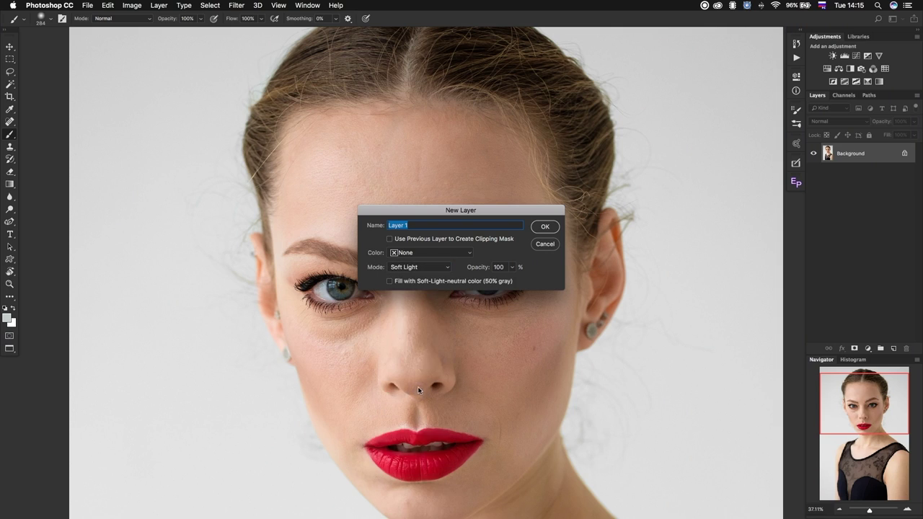
{"action": "left_click", "coordinate": [390, 281]}
{"action": "left_click", "coordinate": [546, 227]}
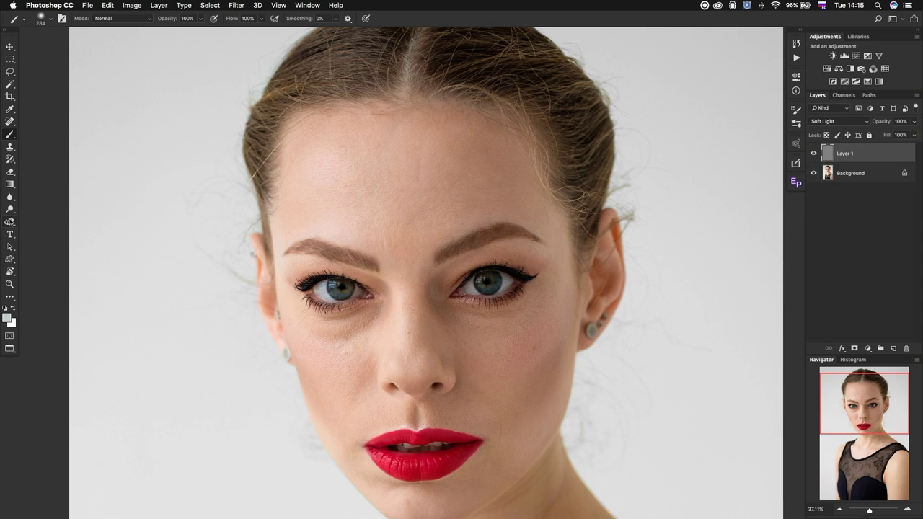
- Switch to the Dodge tool with a roughly 64 px brush and 10% exposure
{"action": "key", "text": "o"}
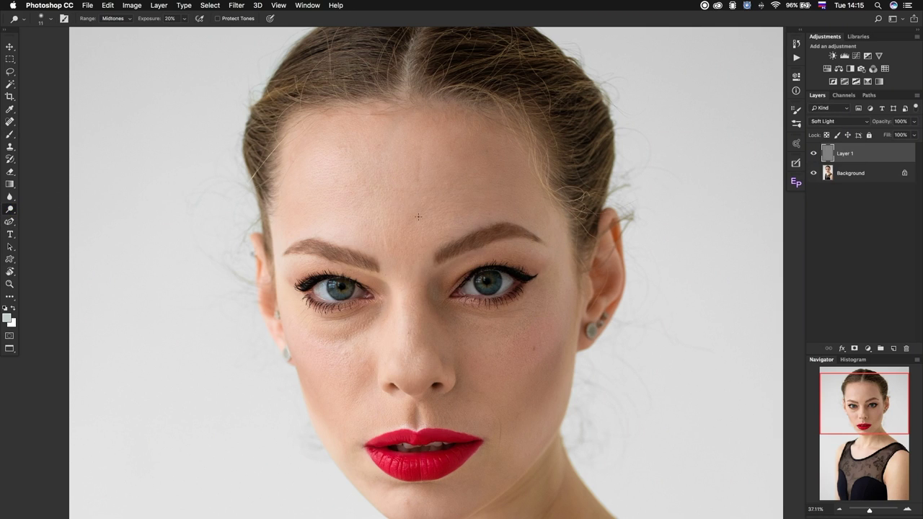
{"action": "left_click_drag", "start_coordinate": [414, 190], "coordinate": [414, 190]}
{"action": "scroll", "coordinate": [416, 159], "scroll_direction": "up", "scroll_amount": 2}
{"action": "scroll", "coordinate": [423, 155], "scroll_direction": "up", "scroll_amount": 2}
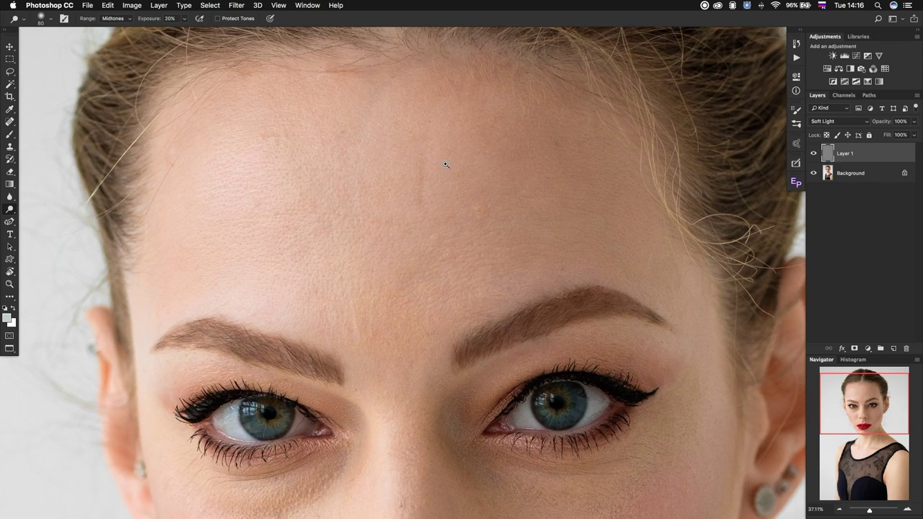
{"action": "scroll", "coordinate": [429, 164], "scroll_direction": "up", "scroll_amount": 2}
{"action": "left_click_drag", "start_coordinate": [433, 164], "coordinate": [428, 167]}
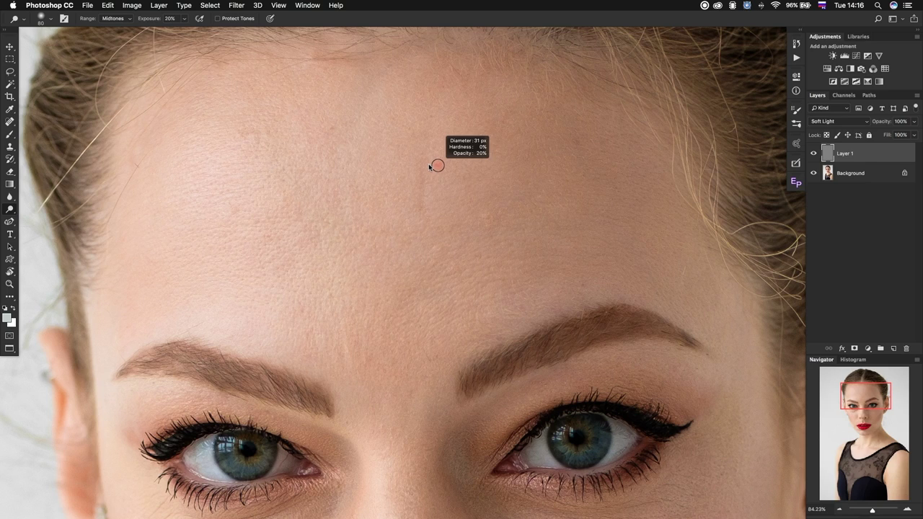
{"action": "key", "text": "1"}
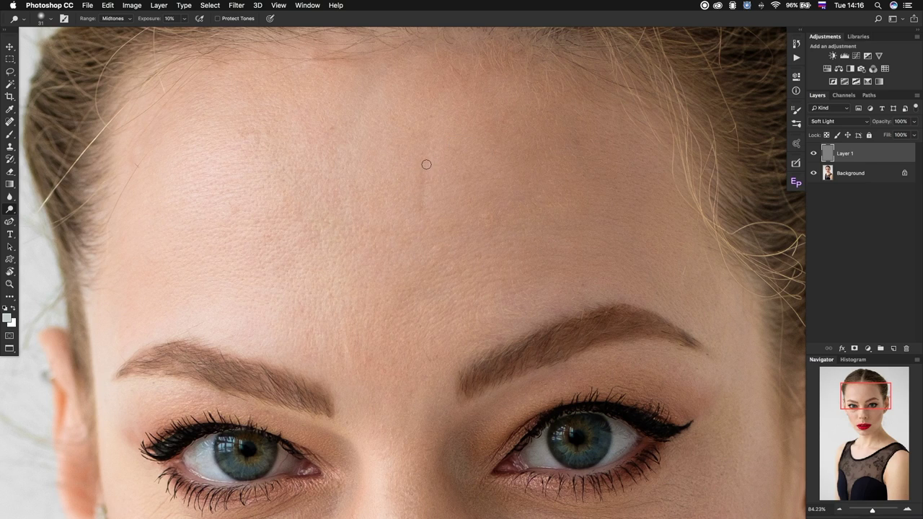
- Dab over dark spots across the centre and left forehead and near the hairline
{"action": "left_click", "coordinate": [424, 161]}
{"action": "left_click", "coordinate": [421, 171]}
{"action": "left_click", "coordinate": [426, 220]}
{"action": "left_click", "coordinate": [422, 156]}
{"action": "left_click", "coordinate": [426, 222]}
{"action": "left_click", "coordinate": [407, 244]}
{"action": "left_click", "coordinate": [241, 132]}
{"action": "left_click", "coordinate": [339, 135]}
{"action": "left_click", "coordinate": [236, 210]}
{"action": "left_click", "coordinate": [253, 220]}
{"action": "left_click", "coordinate": [292, 252]}
{"action": "left_click", "coordinate": [254, 221]}
- Lighten the remaining dark spots on the right side of the forehead
{"action": "left_click", "coordinate": [577, 145]}
{"action": "left_click", "coordinate": [493, 196]}
{"action": "left_click", "coordinate": [426, 135]}
{"action": "left_click", "coordinate": [423, 156]}
{"action": "left_click_drag", "start_coordinate": [373, 346], "coordinate": [368, 165]}
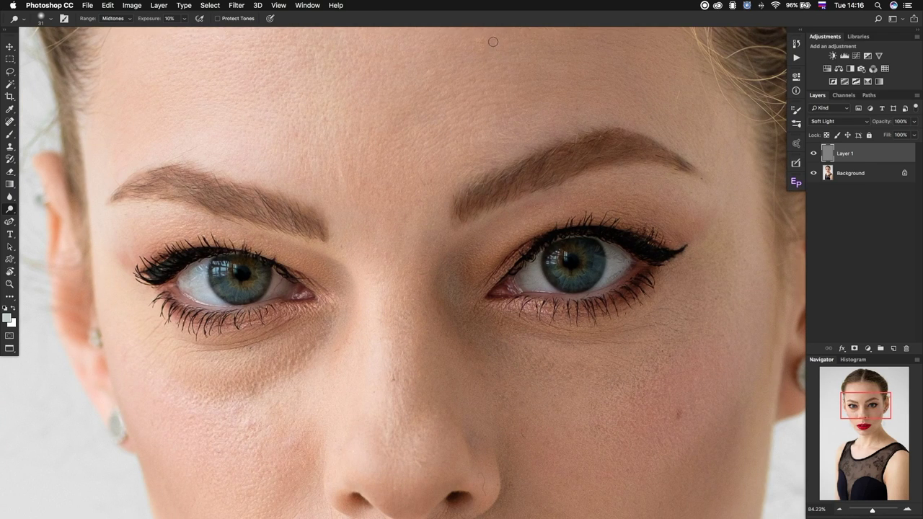
- Dodge dark spots on the lower forehead, between the brows and above the brow
{"action": "left_click", "coordinate": [404, 143]}
{"action": "left_click", "coordinate": [345, 154]}
{"action": "left_click", "coordinate": [336, 172]}
{"action": "left_click", "coordinate": [303, 158]}
{"action": "left_click", "coordinate": [303, 159]}
{"action": "left_click", "coordinate": [362, 179]}
{"action": "left_click", "coordinate": [349, 166]}
{"action": "left_click", "coordinate": [334, 171]}
{"action": "left_click", "coordinate": [400, 210]}
{"action": "left_click", "coordinate": [386, 186]}
{"action": "left_click", "coordinate": [303, 175]}
- With a 73 px brush at 20% exposure, lighten the shadow under the left eye
{"action": "mouse_move", "coordinate": [411, 339]}
{"action": "left_mouse_down"}
{"action": "mouse_move", "coordinate": [393, 213]}
{"action": "mouse_move", "coordinate": [353, 137]}
{"action": "left_mouse_up"}
{"action": "left_click_drag", "start_coordinate": [499, 329], "coordinate": [577, 342]}
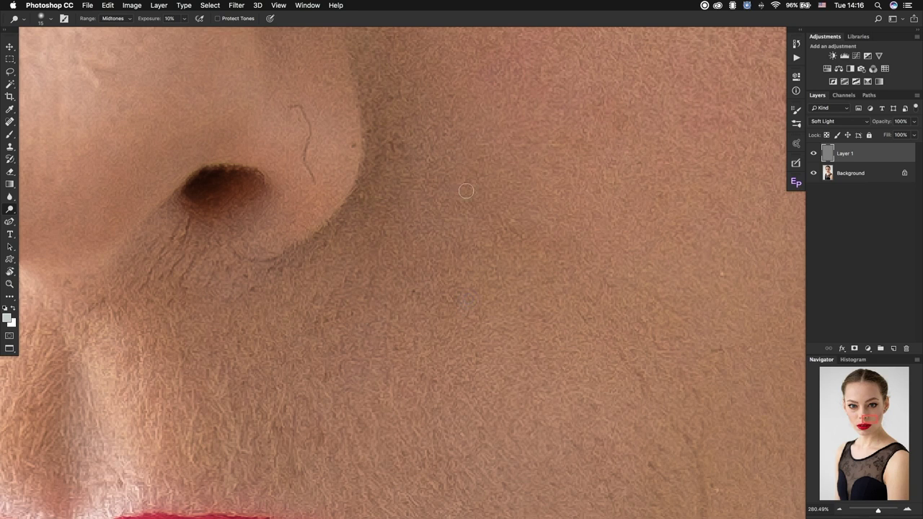
{"action": "left_click_drag", "start_coordinate": [503, 213], "coordinate": [405, 433]}
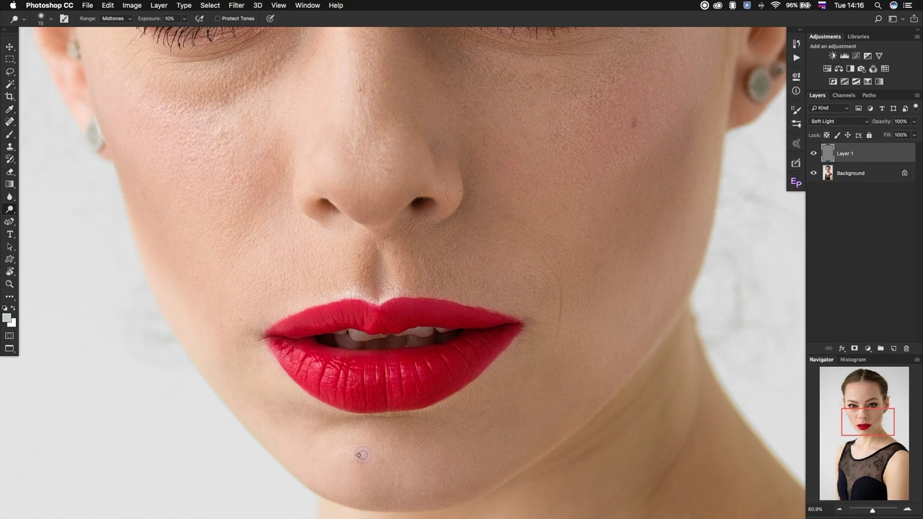
{"action": "left_click_drag", "start_coordinate": [321, 113], "coordinate": [401, 243]}
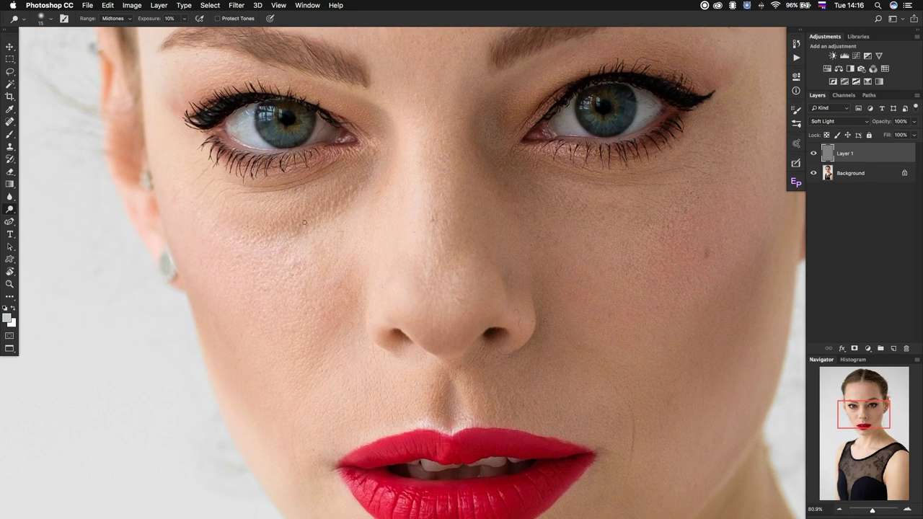
{"action": "mouse_move", "coordinate": [289, 223]}
{"action": "left_mouse_down"}
{"action": "mouse_move", "coordinate": [297, 224]}
{"action": "mouse_move", "coordinate": [258, 230]}
{"action": "left_mouse_up"}
{"action": "key", "text": "2"}
{"action": "key", "text": "2"}
{"action": "key", "text": "5"}
{"action": "key", "text": "2"}
{"action": "mouse_move", "coordinate": [239, 223]}
{"action": "left_mouse_down"}
{"action": "mouse_move", "coordinate": [300, 226]}
{"action": "mouse_move", "coordinate": [221, 210]}
{"action": "mouse_move", "coordinate": [238, 209]}
{"action": "mouse_move", "coordinate": [223, 205]}
{"action": "mouse_move", "coordinate": [231, 220]}
{"action": "mouse_move", "coordinate": [321, 204]}
{"action": "mouse_move", "coordinate": [307, 214]}
{"action": "mouse_move", "coordinate": [367, 177]}
{"action": "mouse_move", "coordinate": [336, 200]}
{"action": "mouse_move", "coordinate": [295, 207]}
{"action": "mouse_move", "coordinate": [331, 210]}
{"action": "mouse_move", "coordinate": [322, 195]}
{"action": "mouse_move", "coordinate": [307, 221]}
{"action": "mouse_move", "coordinate": [310, 208]}
{"action": "mouse_move", "coordinate": [280, 233]}
{"action": "mouse_move", "coordinate": [315, 216]}
{"action": "mouse_move", "coordinate": [367, 166]}
{"action": "mouse_move", "coordinate": [307, 204]}
{"action": "mouse_move", "coordinate": [253, 200]}
{"action": "mouse_move", "coordinate": [358, 171]}
{"action": "mouse_move", "coordinate": [345, 197]}
{"action": "mouse_move", "coordinate": [300, 226]}
{"action": "left_mouse_up"}
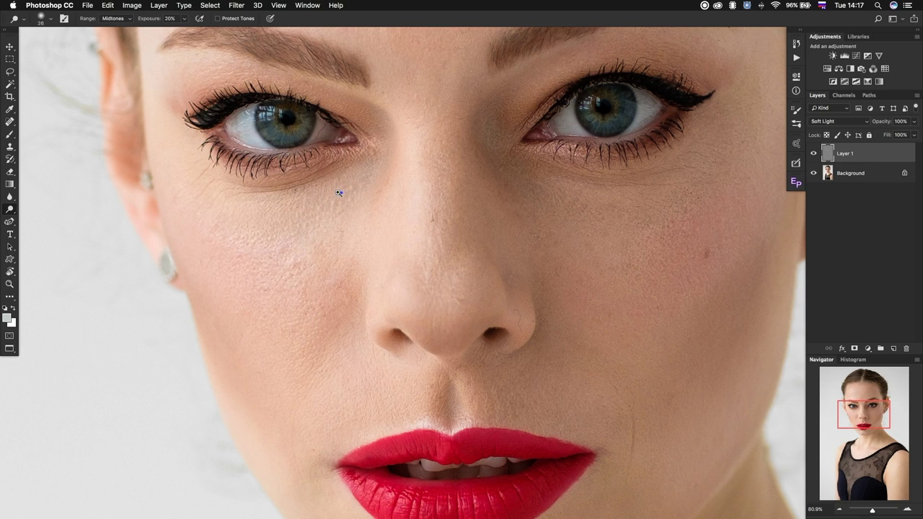
- With an 82 px brush, lighten under the left eye and along the nose bridge
{"action": "left_click_drag", "start_coordinate": [339, 193], "coordinate": [308, 207]}
{"action": "left_click_drag", "start_coordinate": [345, 264], "coordinate": [334, 274]}
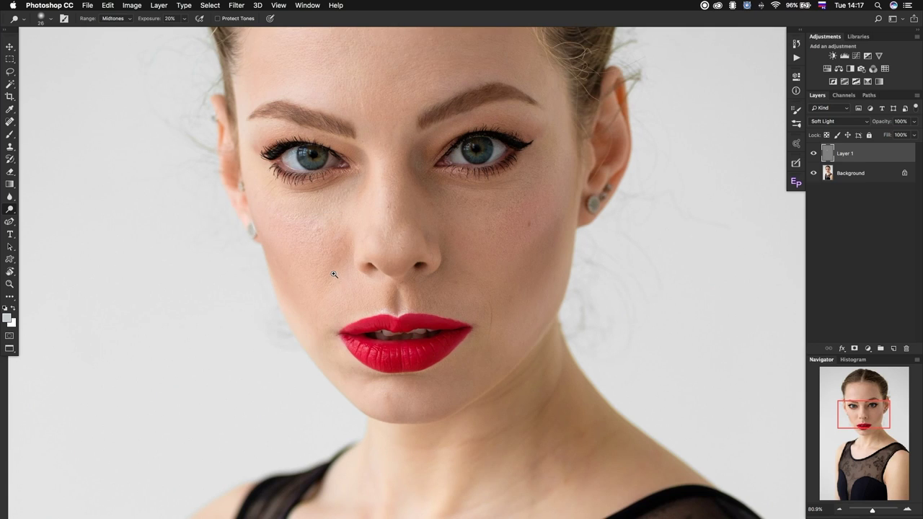
{"action": "left_click_drag", "start_coordinate": [342, 200], "coordinate": [350, 191], "text": "ctrl+alt"}
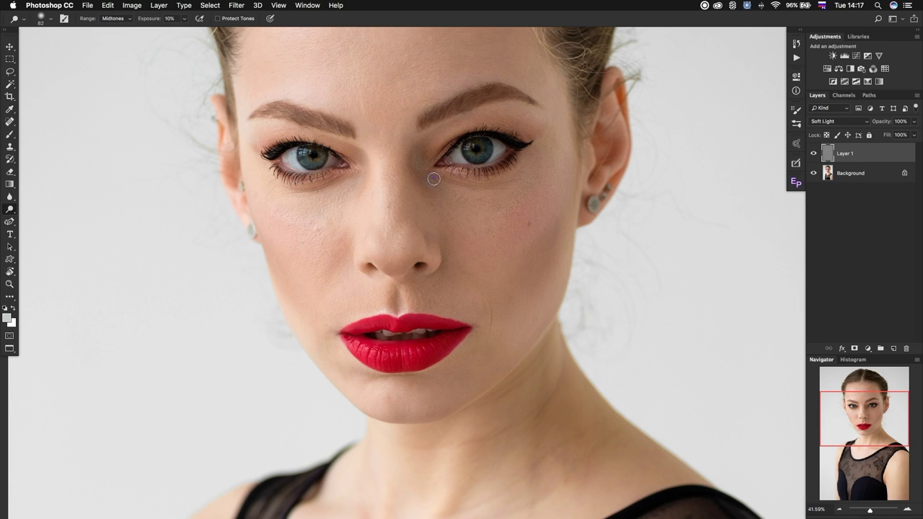
{"action": "left_click_drag", "start_coordinate": [459, 197], "coordinate": [490, 209]}
{"action": "left_click_drag", "start_coordinate": [446, 214], "coordinate": [520, 194]}
{"action": "left_click_drag", "start_coordinate": [436, 188], "coordinate": [426, 194]}
{"action": "left_click_drag", "start_coordinate": [384, 169], "coordinate": [391, 205]}
- Brighten the whole forehead and both cheeks, then touch up the left cheek at 30 px
{"action": "scroll", "coordinate": [389, 200], "scroll_direction": "down", "scroll_amount": 2}
{"action": "mouse_move", "coordinate": [390, 174]}
{"action": "left_mouse_down"}
{"action": "mouse_move", "coordinate": [389, 200]}
{"action": "mouse_move", "coordinate": [403, 175]}
{"action": "left_mouse_up"}
{"action": "left_click", "coordinate": [312, 118]}
{"action": "left_click_drag", "start_coordinate": [312, 118], "coordinate": [327, 181]}
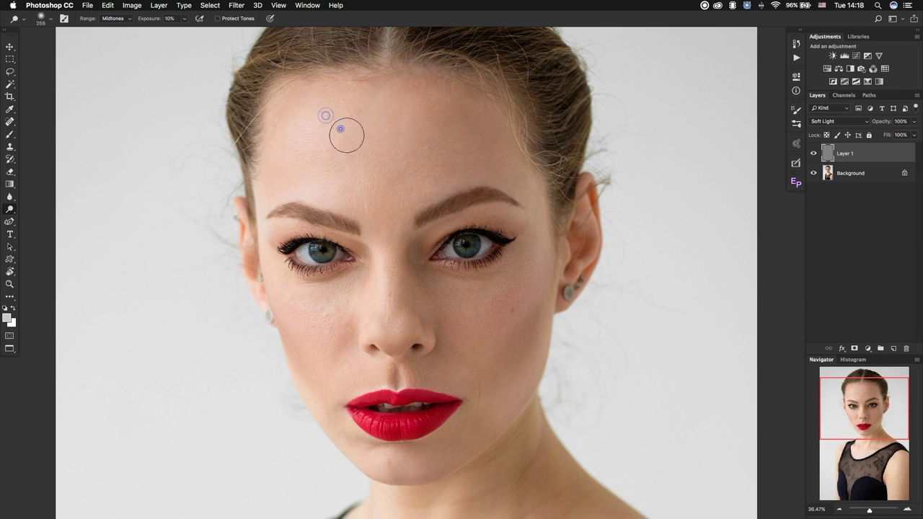
{"action": "left_click_drag", "start_coordinate": [327, 181], "coordinate": [360, 108]}
{"action": "mouse_move", "coordinate": [445, 303]}
{"action": "left_mouse_down"}
{"action": "mouse_move", "coordinate": [466, 321]}
{"action": "mouse_move", "coordinate": [439, 316]}
{"action": "left_mouse_up"}
{"action": "mouse_move", "coordinate": [344, 322]}
{"action": "left_mouse_down"}
{"action": "mouse_move", "coordinate": [324, 315]}
{"action": "mouse_move", "coordinate": [334, 288]}
{"action": "mouse_move", "coordinate": [297, 293]}
{"action": "mouse_move", "coordinate": [336, 292]}
{"action": "left_mouse_up"}
{"action": "left_click_drag", "start_coordinate": [339, 318], "coordinate": [328, 316]}
{"action": "mouse_move", "coordinate": [328, 300]}
{"action": "left_mouse_down"}
{"action": "mouse_move", "coordinate": [337, 309]}
{"action": "mouse_move", "coordinate": [322, 305]}
{"action": "left_mouse_up"}
- Make small lightening touches above the upper lip with an 18 px brush
{"action": "left_click", "coordinate": [430, 383], "text": "super"}
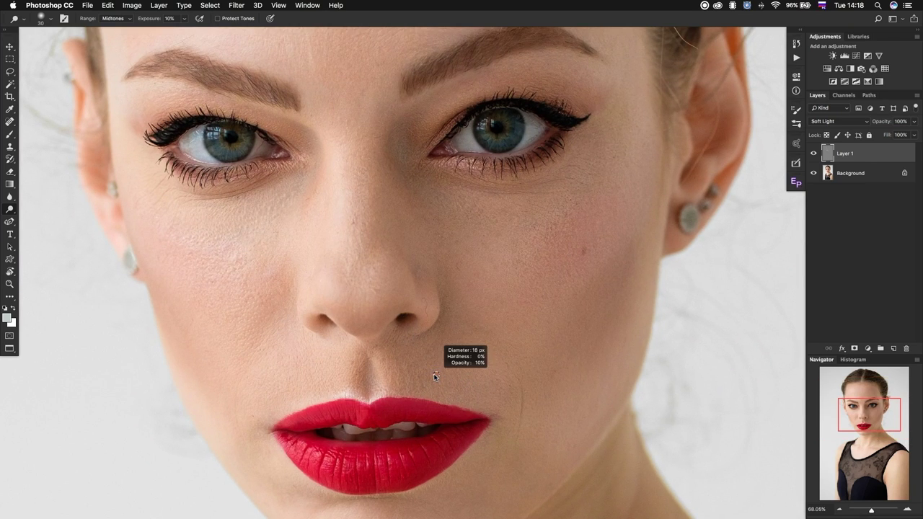
{"action": "left_click_drag", "start_coordinate": [434, 373], "coordinate": [399, 365]}
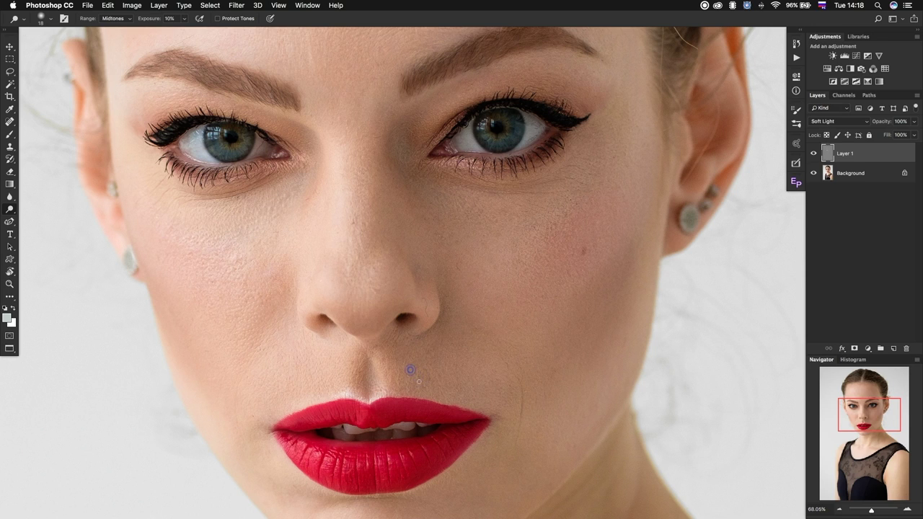
{"action": "left_click", "coordinate": [452, 362], "text": "alt+super"}
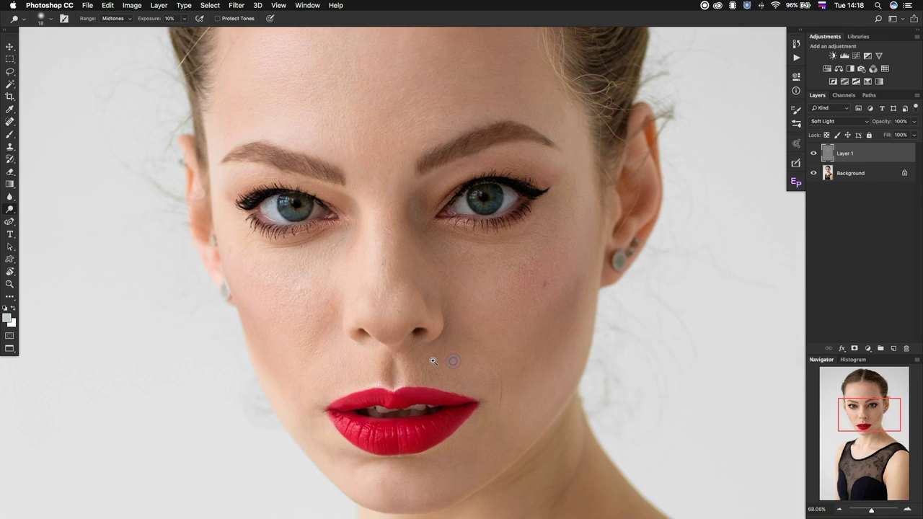
{"action": "left_click", "coordinate": [452, 275], "text": "alt+super"}
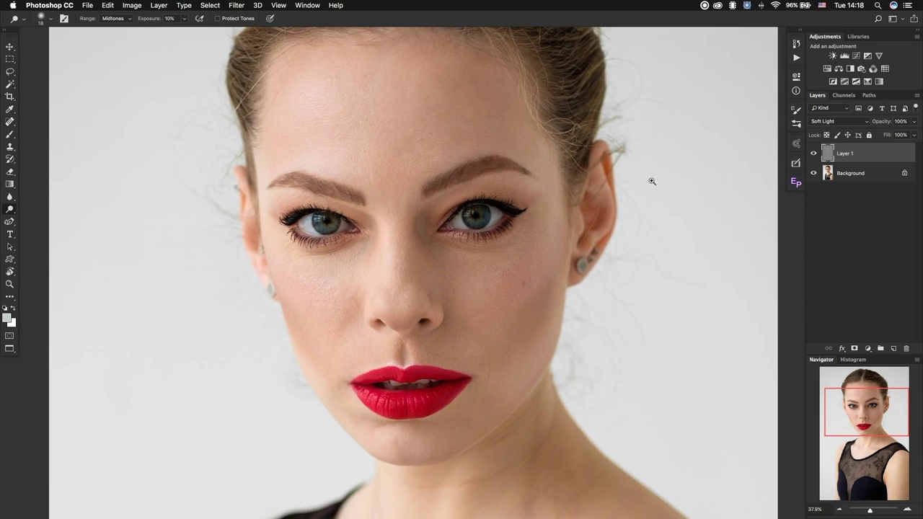
- Discard the Soft Light dodge layer, duplicate the photo twice and hide the top copy
{"action": "key", "text": "super+shift+n"}
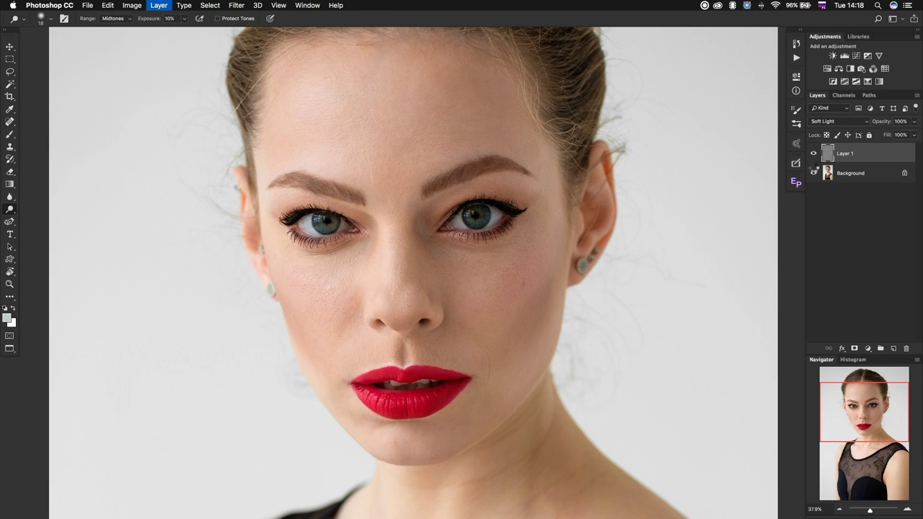
{"action": "key", "text": "super+z"}
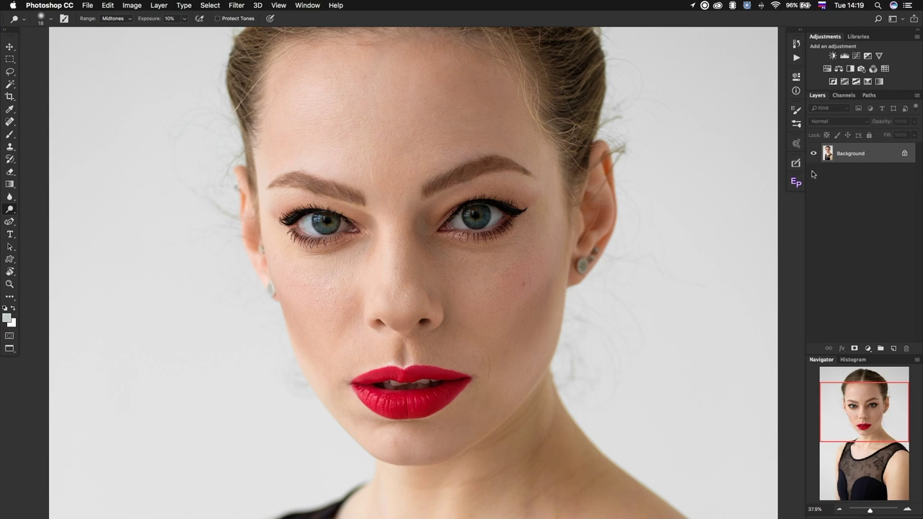
{"action": "key", "text": "ctrl+j"}
{"action": "key", "text": "ctrl+j"}
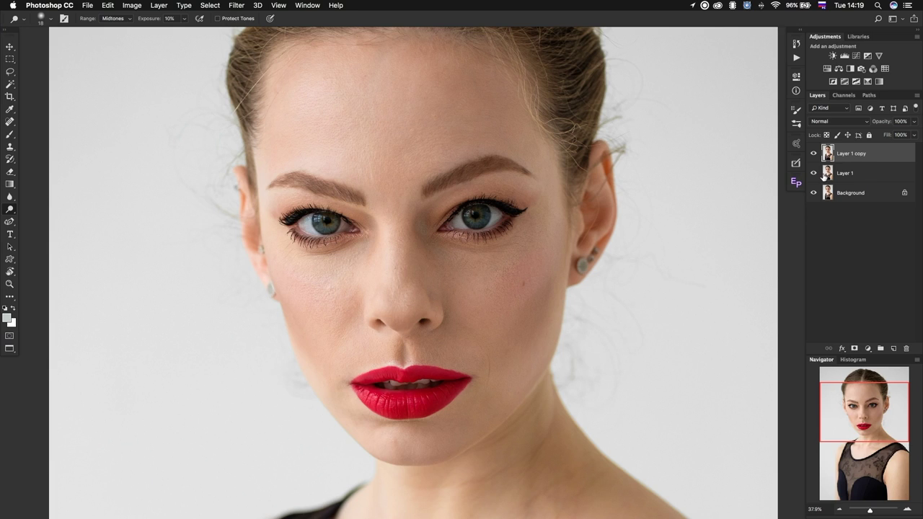
{"action": "left_click", "coordinate": [814, 153]}
- Rename the lower copy 'Low' and the top copy 'High', leaving Low selected
{"action": "left_click", "coordinate": [874, 175]}
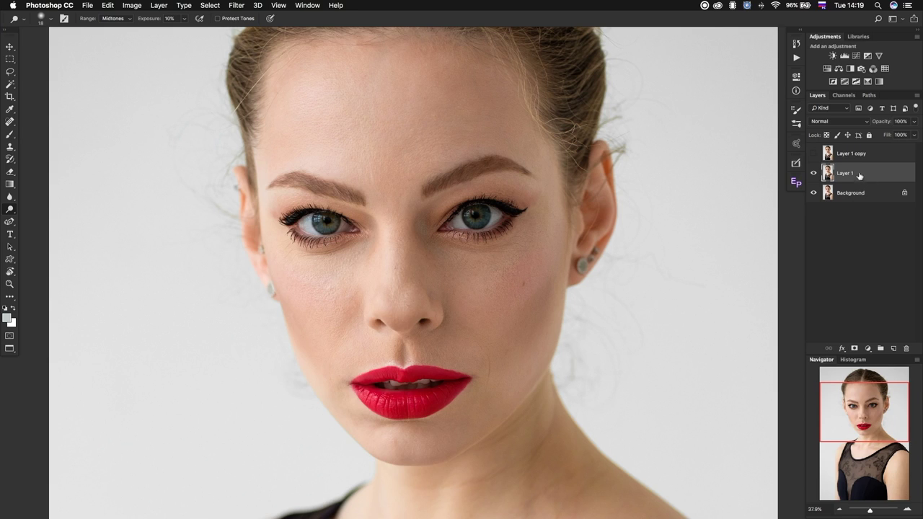
{"action": "double_click", "coordinate": [847, 173]}
{"action": "type", "text": "Low"}
{"action": "key", "text": "Return"}
{"action": "double_click", "coordinate": [851, 154]}
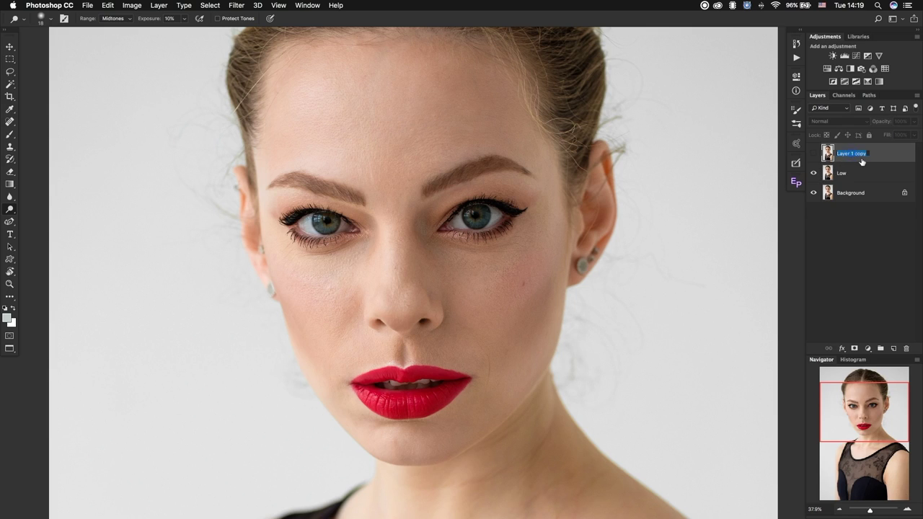
{"action": "type", "text": "Hi"}
{"action": "left_click", "coordinate": [858, 176]}
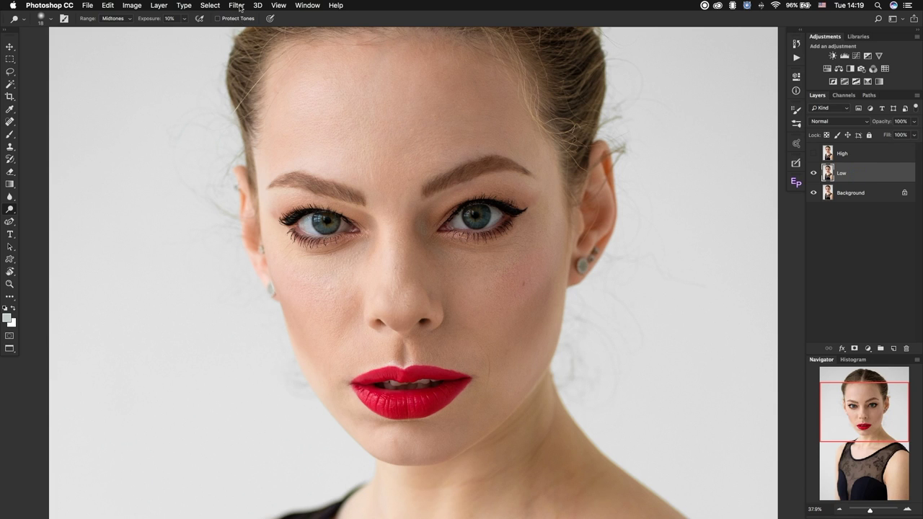
- Apply a Gaussian Blur with a 5-pixel radius to the Low layer
{"action": "left_click", "coordinate": [240, 6]}
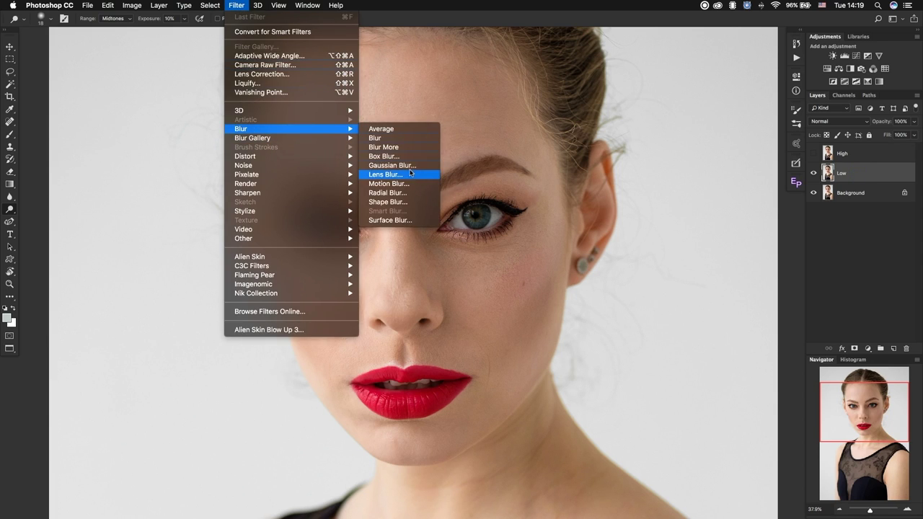
{"action": "left_click", "coordinate": [392, 165]}
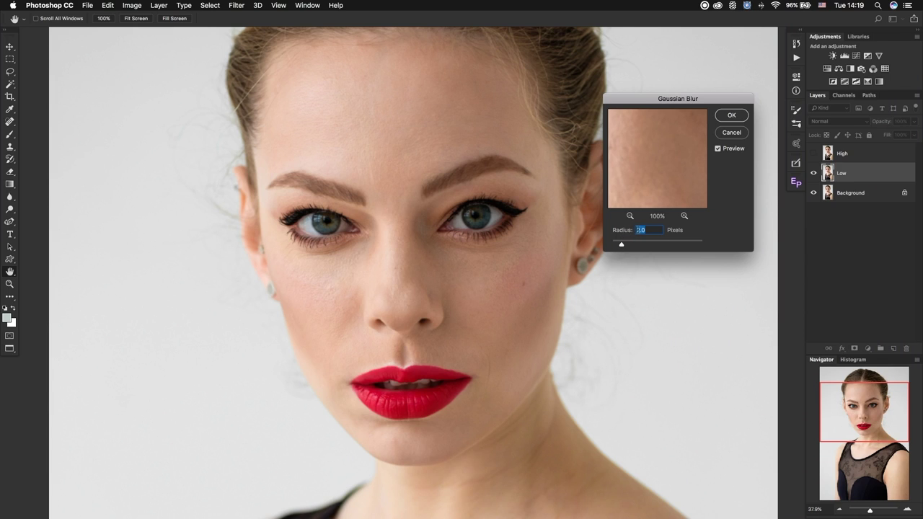
{"action": "type", "text": "5"}
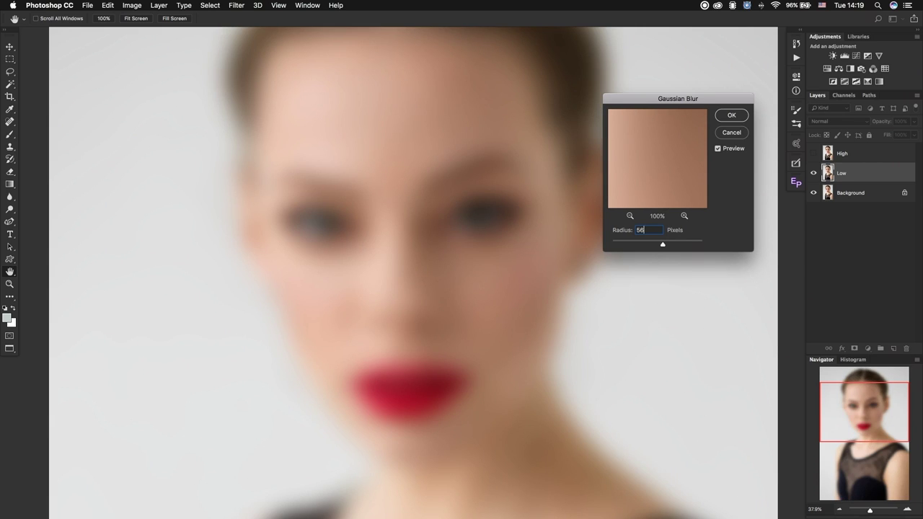
{"action": "type", "text": "6"}
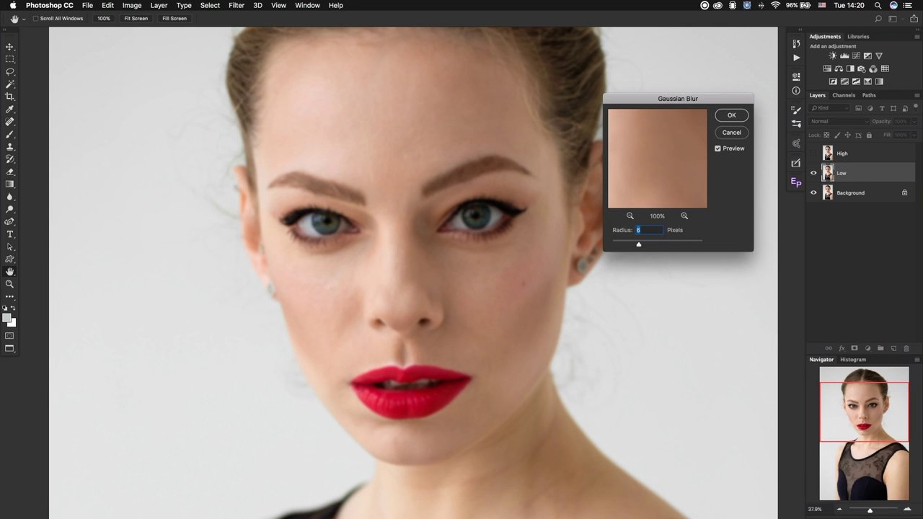
{"action": "type", "text": "5"}
{"action": "key", "text": "Return"}
- Show High and Apply Image onto it from inverted Low, Add blending, scale 2, offset 0
{"action": "key", "text": "o"}
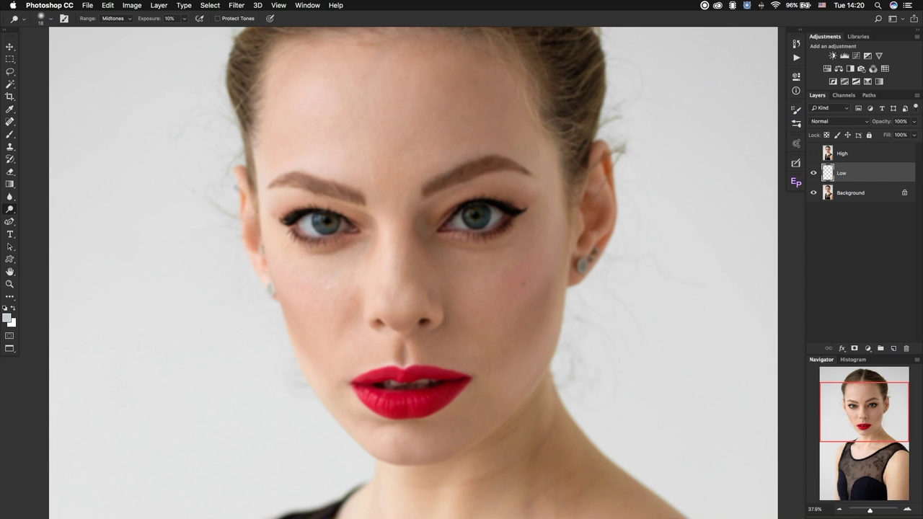
{"action": "left_click", "coordinate": [836, 153]}
{"action": "left_click", "coordinate": [813, 153]}
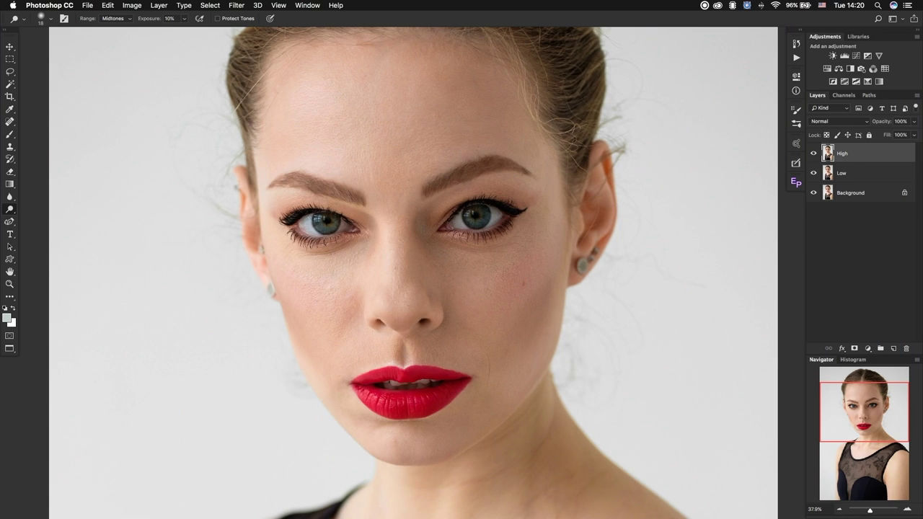
{"action": "left_click", "coordinate": [131, 5]}
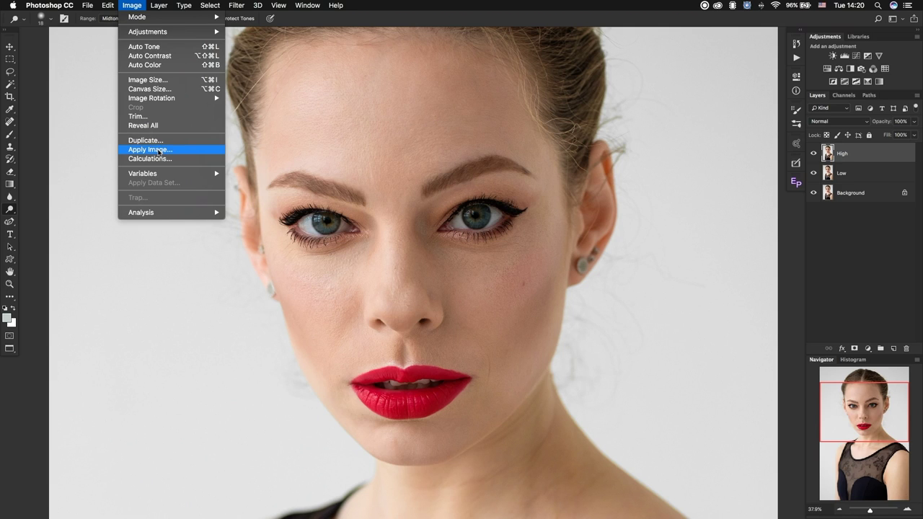
{"action": "left_click", "coordinate": [159, 150]}
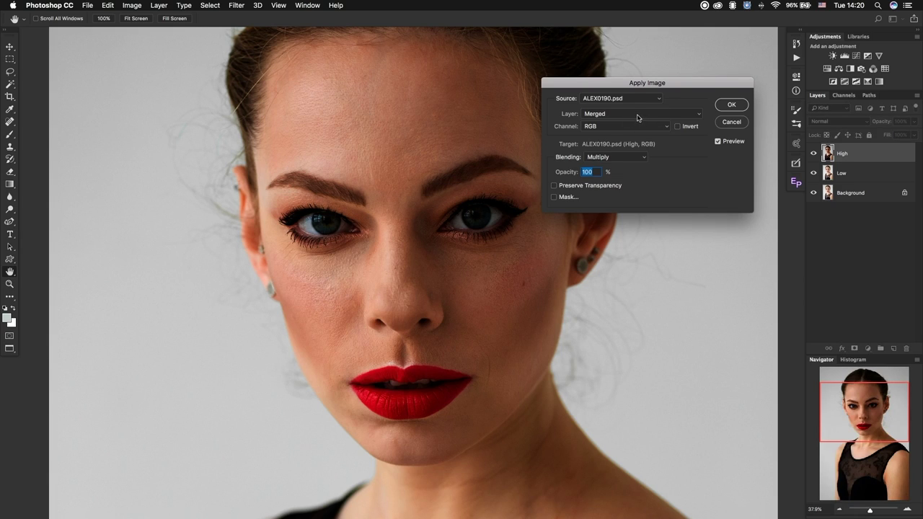
{"action": "left_click", "coordinate": [638, 117]}
{"action": "left_click", "coordinate": [618, 136]}
{"action": "left_click", "coordinate": [620, 158]}
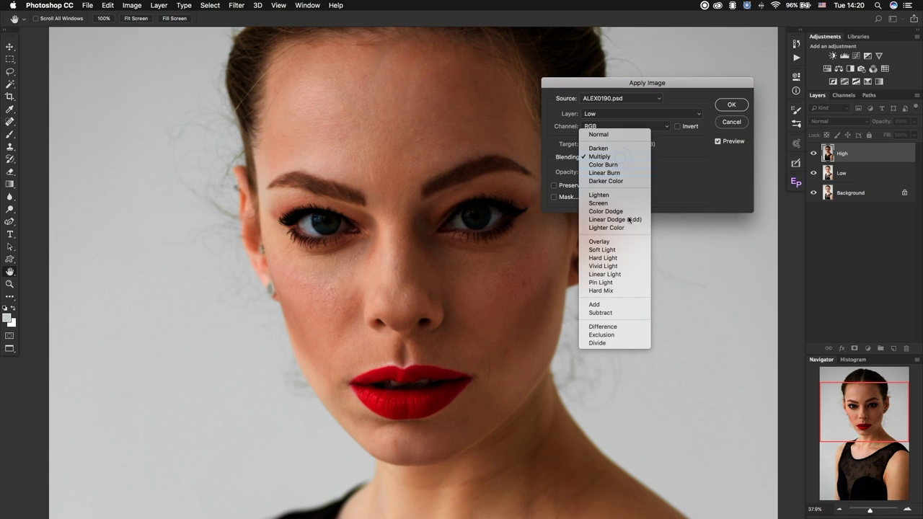
{"action": "left_click", "coordinate": [614, 306]}
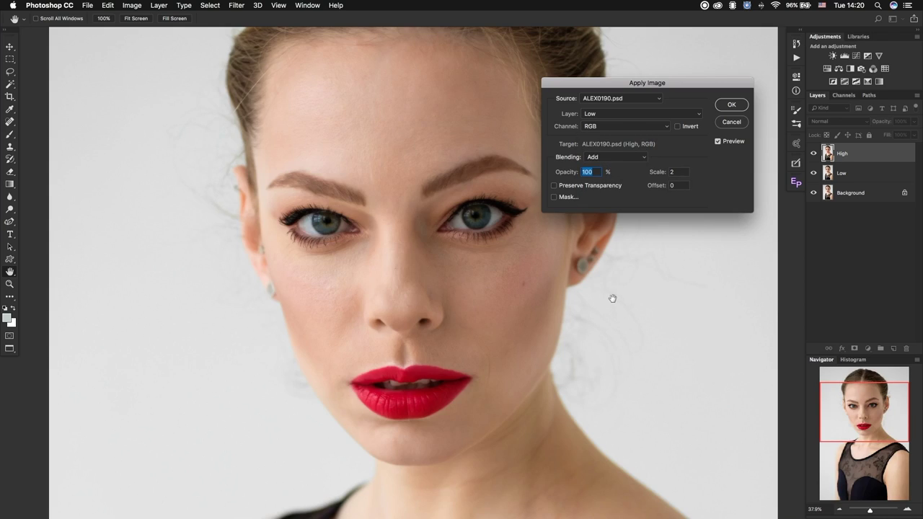
{"action": "left_click", "coordinate": [677, 126]}
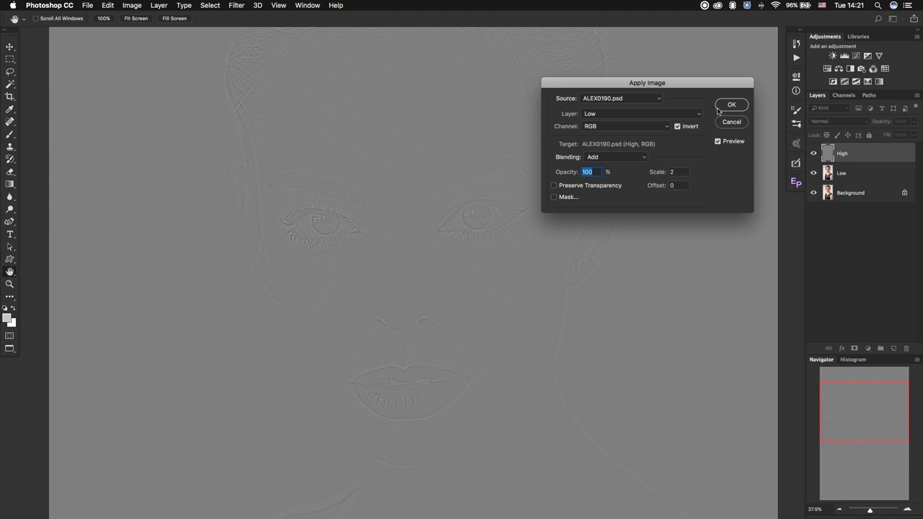
{"action": "left_click", "coordinate": [627, 159]}
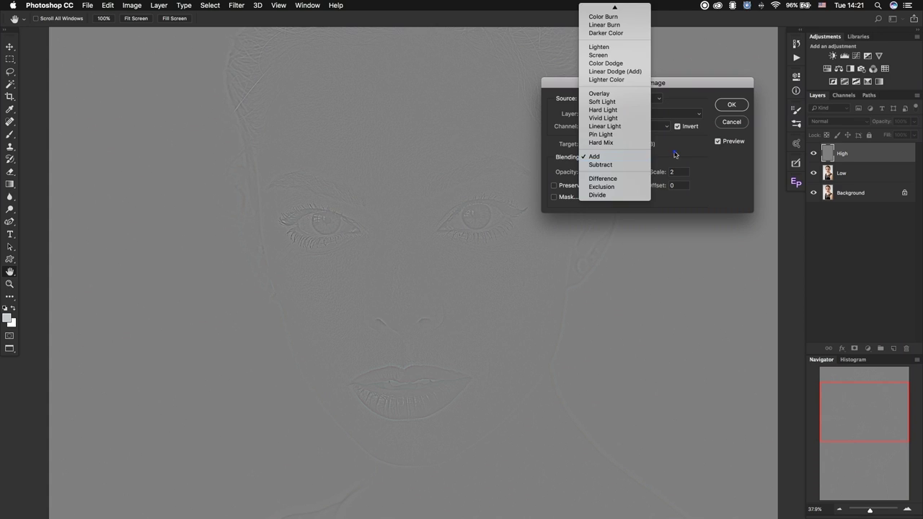
{"action": "left_click", "coordinate": [696, 156]}
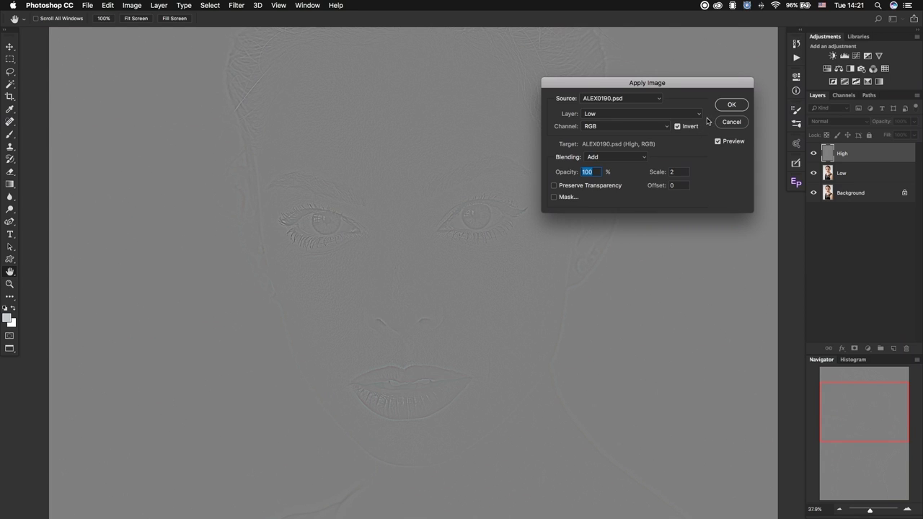
{"action": "left_click", "coordinate": [730, 106]}
- Set the High layer's blend mode to Linear Light
{"action": "key", "text": "o"}
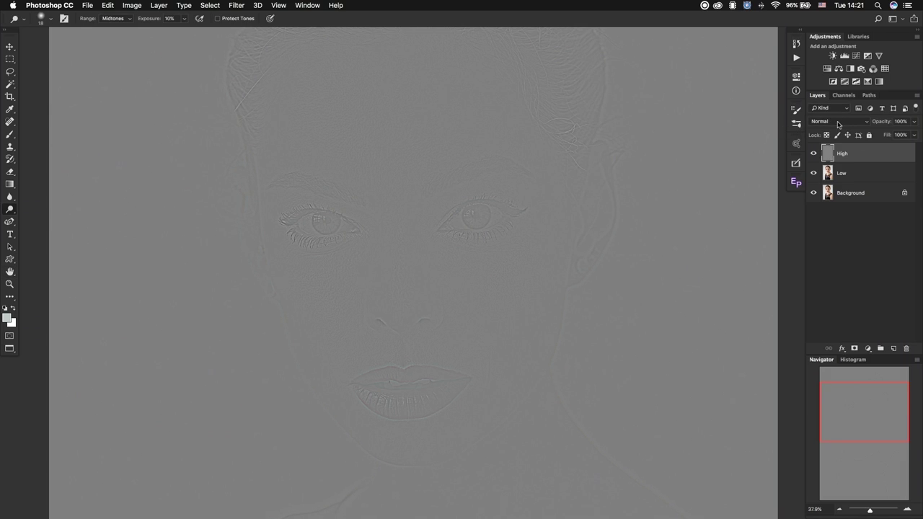
{"action": "left_click", "coordinate": [839, 124]}
{"action": "left_click", "coordinate": [838, 254]}
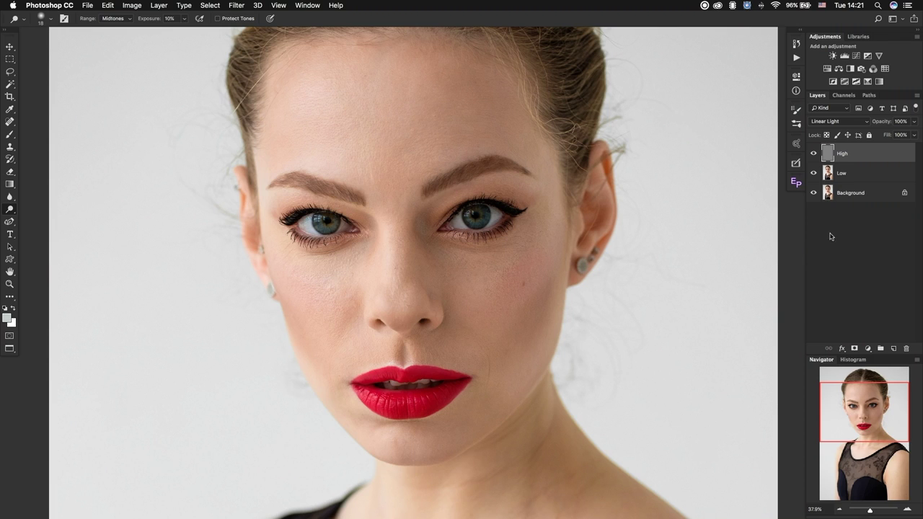
- Toggle High and Low visibility to compare, then add an empty Layer 1 above Low
{"action": "left_click", "coordinate": [813, 153]}
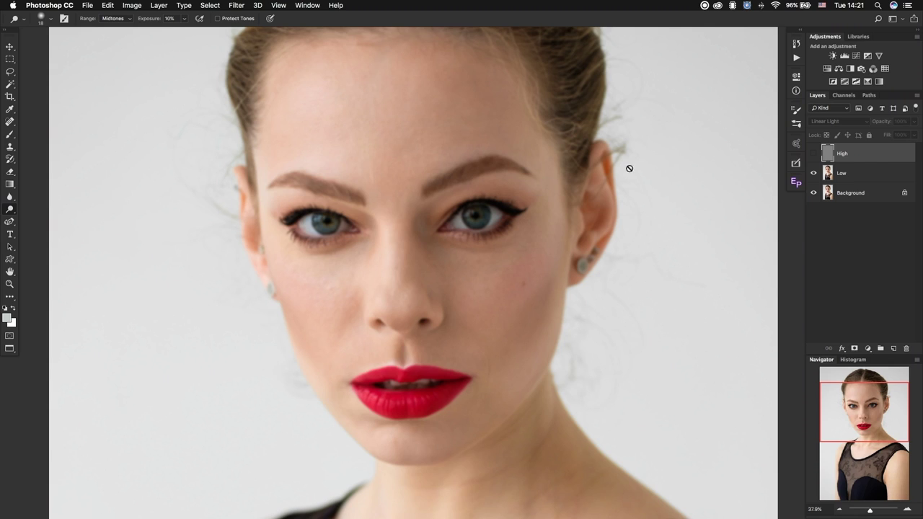
{"action": "left_click", "coordinate": [813, 152]}
{"action": "left_click", "coordinate": [814, 173]}
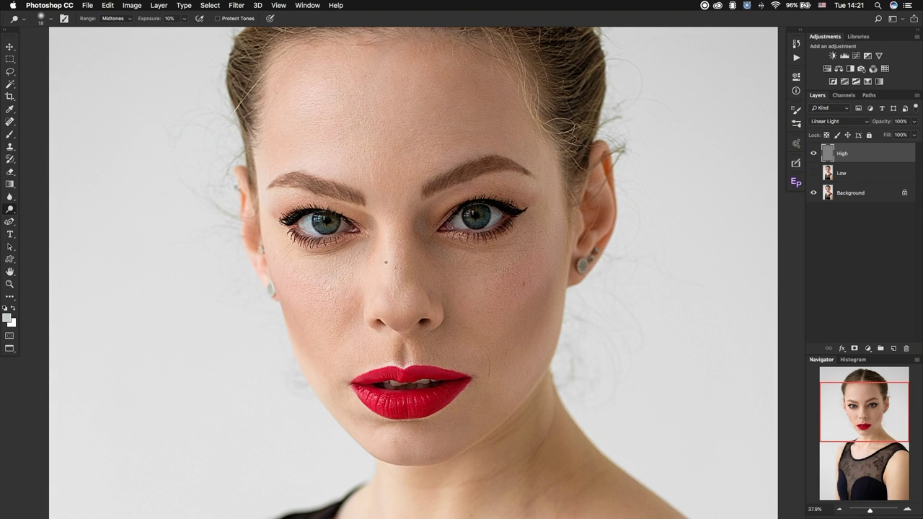
{"action": "left_click", "coordinate": [814, 173]}
{"action": "left_click", "coordinate": [873, 175]}
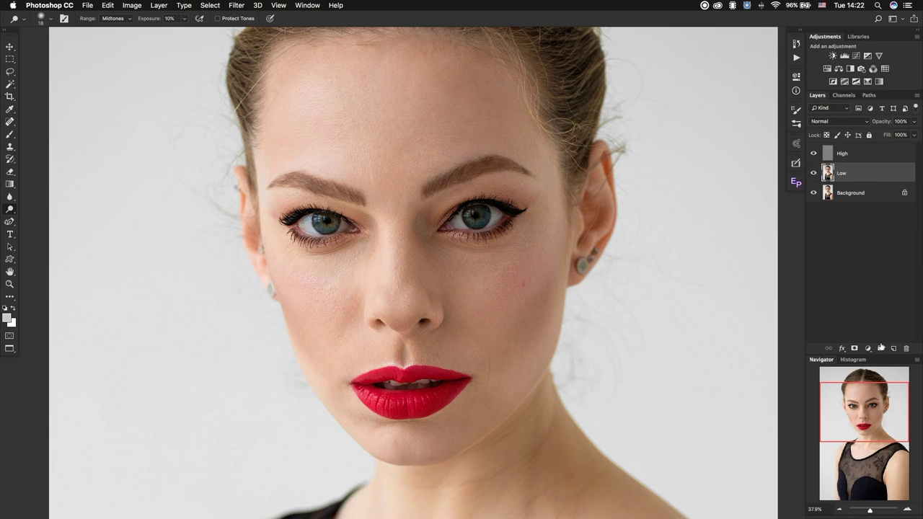
{"action": "left_click", "coordinate": [893, 349]}
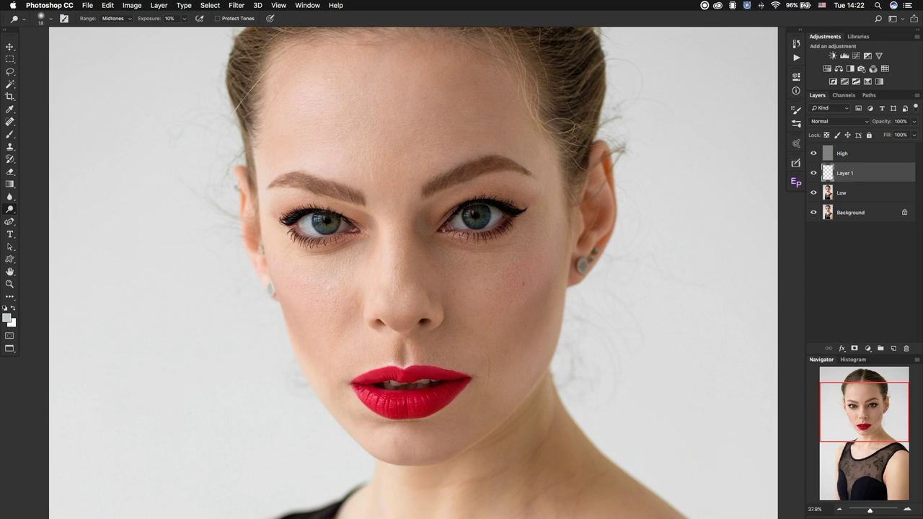
- Select the Mixer Brush Tool with 'Clean the brush after each stroke' enabled
{"action": "left_click", "coordinate": [10, 135]}
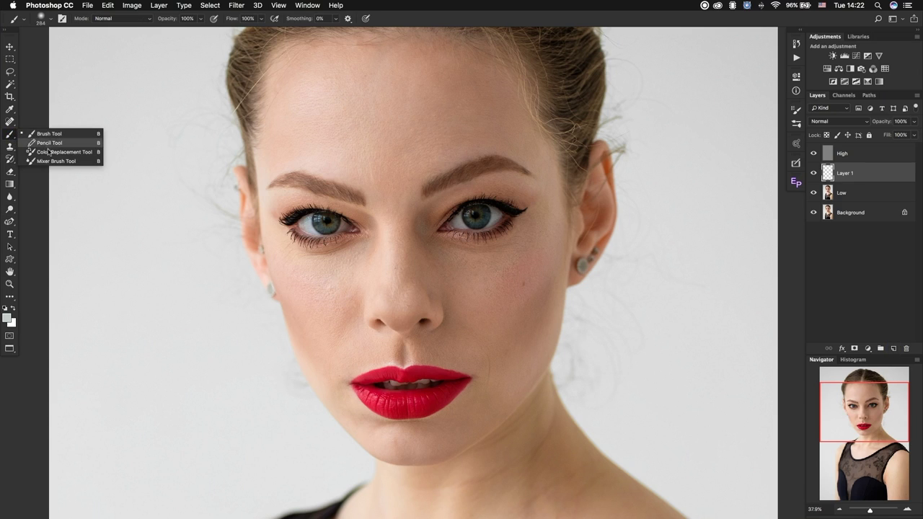
{"action": "left_click", "coordinate": [75, 160]}
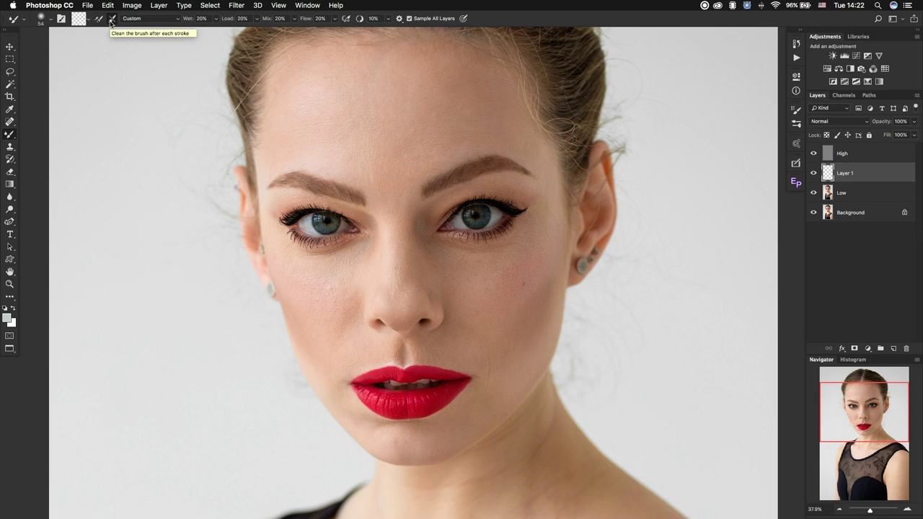
{"action": "left_click", "coordinate": [112, 19]}
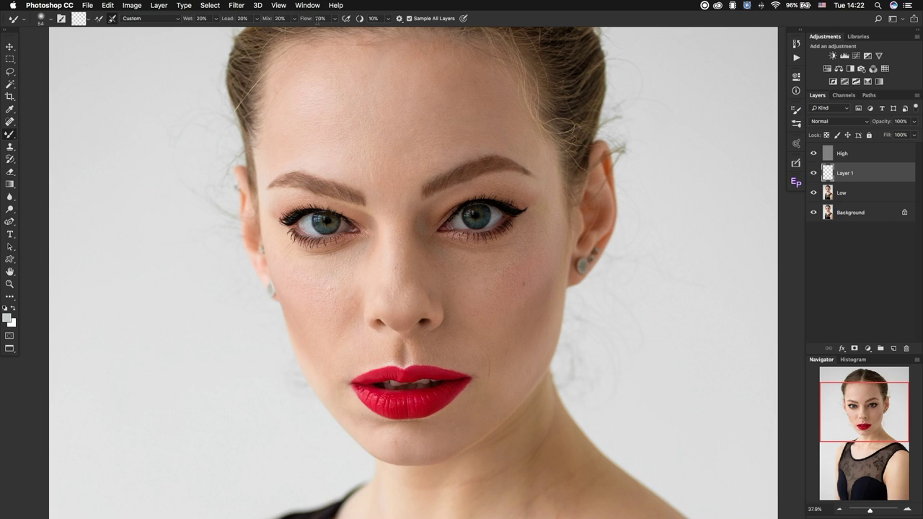
- Adjust the mixer brush smoothing, enlarge it to 181 px, inspect the forehead, and hide High
{"action": "left_click", "coordinate": [388, 21]}
{"action": "left_click", "coordinate": [813, 154]}
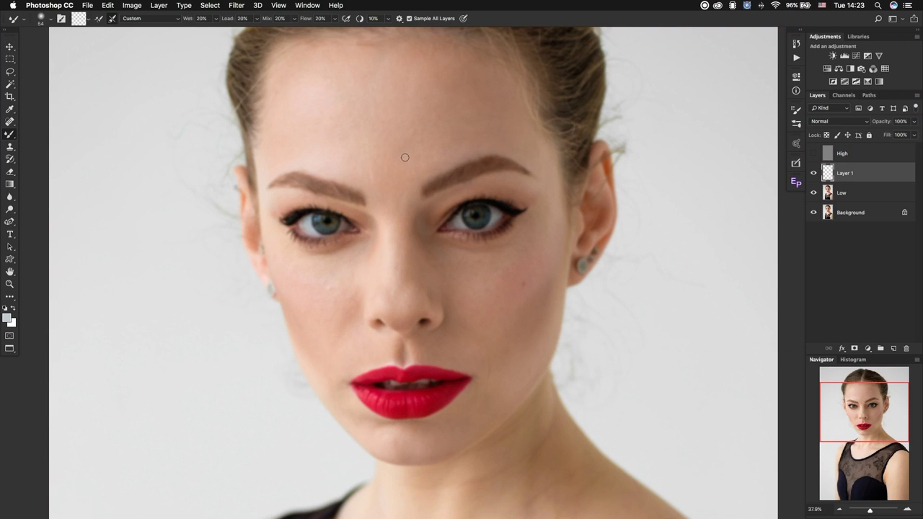
{"action": "left_click", "coordinate": [813, 153]}
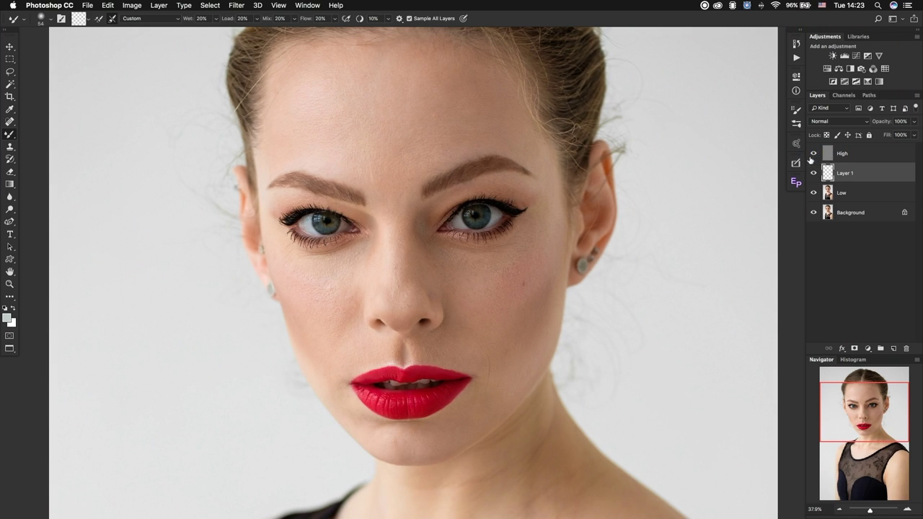
{"action": "left_click_drag", "start_coordinate": [342, 110], "coordinate": [353, 108]}
{"action": "left_click_drag", "start_coordinate": [370, 128], "coordinate": [404, 134]}
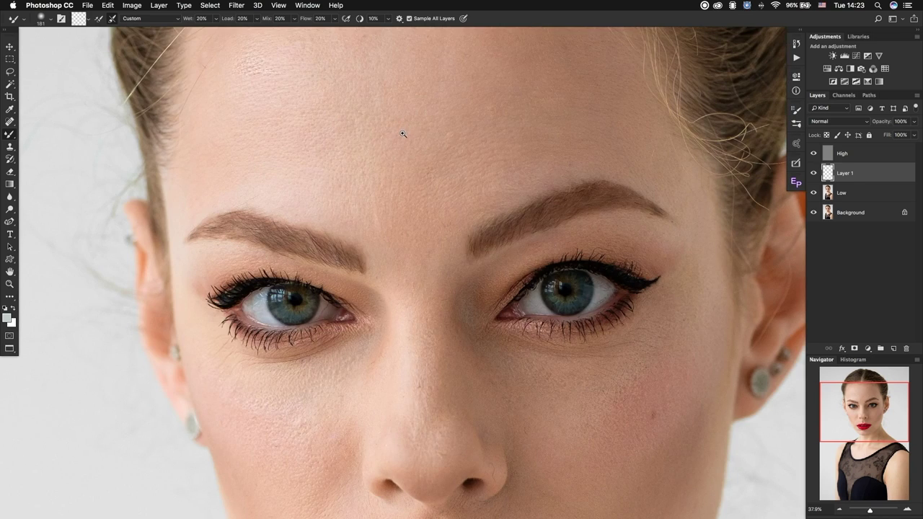
{"action": "left_click_drag", "start_coordinate": [319, 130], "coordinate": [325, 151]}
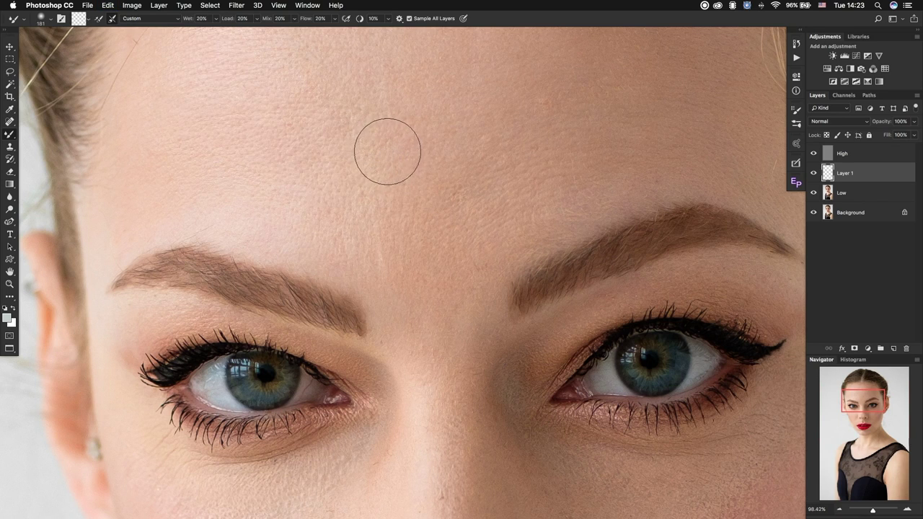
{"action": "left_click_drag", "start_coordinate": [446, 158], "coordinate": [406, 159]}
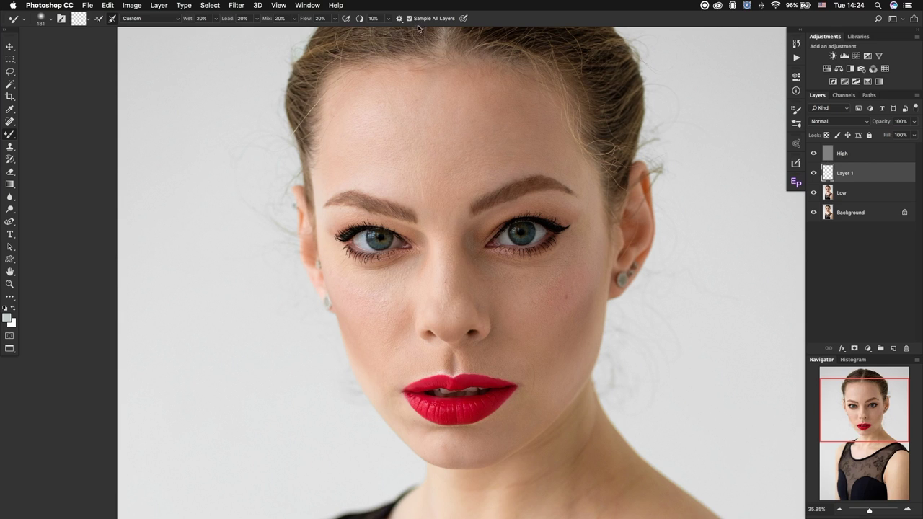
{"action": "left_click", "coordinate": [814, 154]}
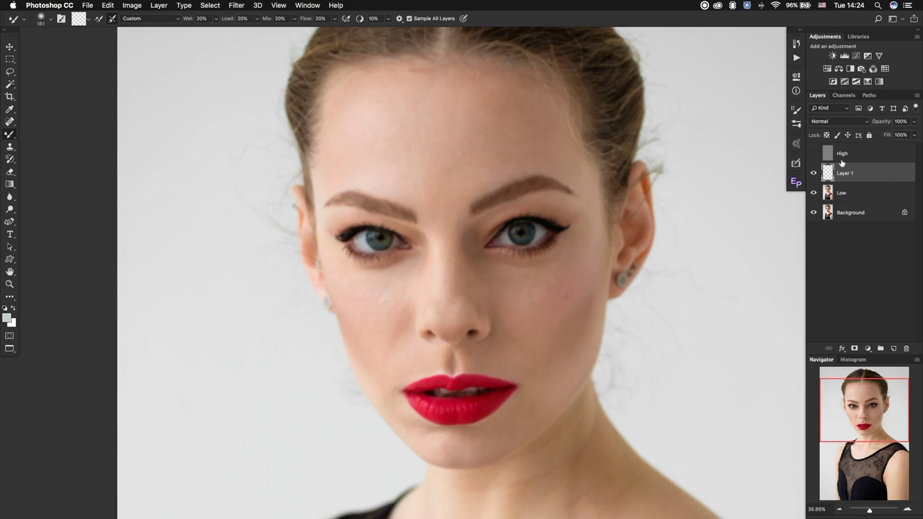
- With a roughly 220-231 px brush, blend the brow, upper forehead and temple skin
{"action": "mouse_move", "coordinate": [396, 135]}
{"action": "left_mouse_down"}
{"action": "mouse_move", "coordinate": [382, 118]}
{"action": "mouse_move", "coordinate": [369, 121]}
{"action": "mouse_move", "coordinate": [388, 108]}
{"action": "mouse_move", "coordinate": [340, 119]}
{"action": "mouse_move", "coordinate": [329, 99]}
{"action": "mouse_move", "coordinate": [353, 93]}
{"action": "mouse_move", "coordinate": [354, 117]}
{"action": "mouse_move", "coordinate": [397, 77]}
{"action": "mouse_move", "coordinate": [368, 159]}
{"action": "mouse_move", "coordinate": [340, 160]}
{"action": "mouse_move", "coordinate": [363, 171]}
{"action": "mouse_move", "coordinate": [320, 190]}
{"action": "mouse_move", "coordinate": [380, 178]}
{"action": "mouse_move", "coordinate": [370, 178]}
{"action": "mouse_move", "coordinate": [385, 151]}
{"action": "mouse_move", "coordinate": [363, 130]}
{"action": "mouse_move", "coordinate": [406, 108]}
{"action": "mouse_move", "coordinate": [365, 76]}
{"action": "mouse_move", "coordinate": [383, 86]}
{"action": "mouse_move", "coordinate": [391, 72]}
{"action": "mouse_move", "coordinate": [367, 65]}
{"action": "mouse_move", "coordinate": [408, 76]}
{"action": "mouse_move", "coordinate": [351, 75]}
{"action": "mouse_move", "coordinate": [324, 118]}
{"action": "mouse_move", "coordinate": [370, 91]}
{"action": "mouse_move", "coordinate": [342, 117]}
{"action": "mouse_move", "coordinate": [406, 99]}
{"action": "mouse_move", "coordinate": [406, 165]}
{"action": "mouse_move", "coordinate": [392, 142]}
{"action": "mouse_move", "coordinate": [410, 97]}
{"action": "mouse_move", "coordinate": [424, 199]}
{"action": "mouse_move", "coordinate": [445, 166]}
{"action": "mouse_move", "coordinate": [433, 212]}
{"action": "mouse_move", "coordinate": [420, 170]}
{"action": "mouse_move", "coordinate": [424, 188]}
{"action": "mouse_move", "coordinate": [429, 86]}
{"action": "mouse_move", "coordinate": [426, 149]}
{"action": "mouse_move", "coordinate": [436, 138]}
{"action": "mouse_move", "coordinate": [426, 85]}
{"action": "mouse_move", "coordinate": [439, 109]}
{"action": "mouse_move", "coordinate": [405, 99]}
{"action": "mouse_move", "coordinate": [409, 66]}
{"action": "mouse_move", "coordinate": [441, 105]}
{"action": "mouse_move", "coordinate": [426, 108]}
{"action": "mouse_move", "coordinate": [437, 125]}
{"action": "mouse_move", "coordinate": [454, 83]}
{"action": "mouse_move", "coordinate": [433, 90]}
{"action": "mouse_move", "coordinate": [449, 88]}
{"action": "mouse_move", "coordinate": [435, 138]}
{"action": "mouse_move", "coordinate": [401, 90]}
{"action": "mouse_move", "coordinate": [375, 142]}
{"action": "mouse_move", "coordinate": [362, 131]}
{"action": "left_mouse_up"}
{"action": "left_click_drag", "start_coordinate": [489, 181], "coordinate": [471, 199]}
{"action": "mouse_move", "coordinate": [464, 95]}
{"action": "left_mouse_down"}
{"action": "mouse_move", "coordinate": [450, 137]}
{"action": "mouse_move", "coordinate": [451, 96]}
{"action": "mouse_move", "coordinate": [463, 134]}
{"action": "left_mouse_up"}
{"action": "mouse_move", "coordinate": [469, 88]}
{"action": "left_mouse_down"}
{"action": "mouse_move", "coordinate": [447, 91]}
{"action": "mouse_move", "coordinate": [507, 98]}
{"action": "mouse_move", "coordinate": [516, 149]}
{"action": "mouse_move", "coordinate": [537, 131]}
{"action": "left_mouse_up"}
{"action": "mouse_move", "coordinate": [438, 165]}
{"action": "left_mouse_down"}
{"action": "mouse_move", "coordinate": [456, 138]}
{"action": "mouse_move", "coordinate": [536, 114]}
{"action": "left_mouse_up"}
{"action": "left_click_drag", "start_coordinate": [552, 147], "coordinate": [574, 179]}
{"action": "mouse_move", "coordinate": [574, 179]}
{"action": "left_mouse_down"}
{"action": "mouse_move", "coordinate": [585, 185]}
{"action": "mouse_move", "coordinate": [507, 95]}
{"action": "mouse_move", "coordinate": [507, 139]}
{"action": "mouse_move", "coordinate": [553, 165]}
{"action": "mouse_move", "coordinate": [567, 154]}
{"action": "mouse_move", "coordinate": [509, 103]}
{"action": "mouse_move", "coordinate": [520, 92]}
{"action": "mouse_move", "coordinate": [526, 127]}
{"action": "mouse_move", "coordinate": [492, 113]}
{"action": "mouse_move", "coordinate": [531, 153]}
{"action": "mouse_move", "coordinate": [459, 149]}
{"action": "mouse_move", "coordinate": [486, 108]}
{"action": "mouse_move", "coordinate": [481, 142]}
{"action": "mouse_move", "coordinate": [452, 171]}
{"action": "mouse_move", "coordinate": [526, 152]}
{"action": "mouse_move", "coordinate": [536, 113]}
{"action": "mouse_move", "coordinate": [519, 104]}
{"action": "mouse_move", "coordinate": [509, 145]}
{"action": "mouse_move", "coordinate": [486, 154]}
{"action": "mouse_move", "coordinate": [571, 168]}
{"action": "mouse_move", "coordinate": [546, 114]}
{"action": "mouse_move", "coordinate": [478, 150]}
{"action": "mouse_move", "coordinate": [459, 176]}
{"action": "mouse_move", "coordinate": [425, 149]}
{"action": "mouse_move", "coordinate": [365, 149]}
{"action": "mouse_move", "coordinate": [346, 96]}
{"action": "mouse_move", "coordinate": [340, 113]}
{"action": "mouse_move", "coordinate": [377, 91]}
{"action": "mouse_move", "coordinate": [577, 177]}
{"action": "left_mouse_up"}
{"action": "left_click_drag", "start_coordinate": [578, 178], "coordinate": [467, 182]}
- At 117 px blend the brow centre, nose bridge and outer-eye temple, then the cheek at 203 px
{"action": "mouse_move", "coordinate": [445, 249]}
{"action": "left_mouse_down"}
{"action": "mouse_move", "coordinate": [429, 249]}
{"action": "mouse_move", "coordinate": [440, 212]}
{"action": "mouse_move", "coordinate": [443, 236]}
{"action": "mouse_move", "coordinate": [447, 182]}
{"action": "mouse_move", "coordinate": [447, 216]}
{"action": "mouse_move", "coordinate": [453, 208]}
{"action": "mouse_move", "coordinate": [439, 206]}
{"action": "mouse_move", "coordinate": [433, 235]}
{"action": "mouse_move", "coordinate": [448, 287]}
{"action": "mouse_move", "coordinate": [447, 221]}
{"action": "mouse_move", "coordinate": [462, 238]}
{"action": "left_mouse_up"}
{"action": "left_click_drag", "start_coordinate": [464, 190], "coordinate": [457, 229]}
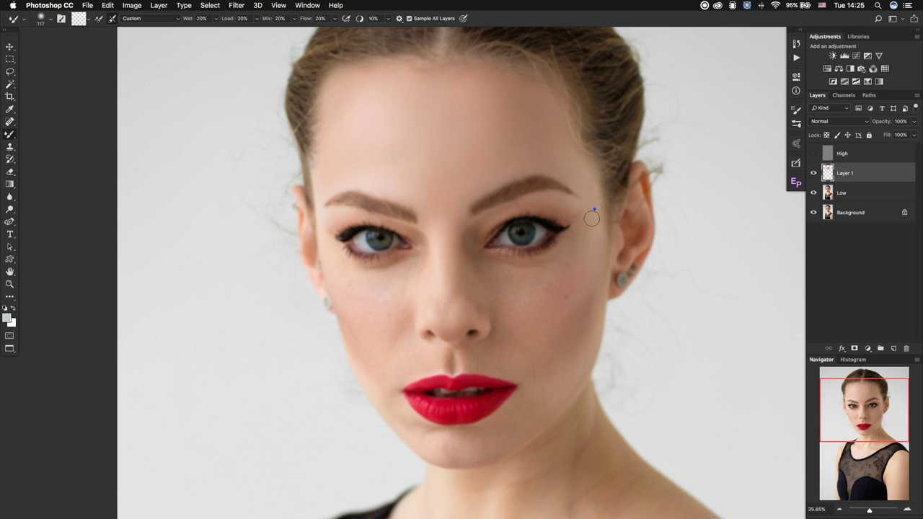
{"action": "left_click_drag", "start_coordinate": [592, 204], "coordinate": [585, 240]}
{"action": "mouse_move", "coordinate": [524, 297]}
{"action": "left_mouse_down"}
{"action": "mouse_move", "coordinate": [493, 276]}
{"action": "mouse_move", "coordinate": [490, 287]}
{"action": "left_mouse_up"}
{"action": "mouse_move", "coordinate": [510, 280]}
{"action": "left_mouse_down"}
{"action": "mouse_move", "coordinate": [545, 291]}
{"action": "mouse_move", "coordinate": [551, 275]}
{"action": "mouse_move", "coordinate": [514, 264]}
{"action": "mouse_move", "coordinate": [532, 287]}
{"action": "mouse_move", "coordinate": [496, 297]}
{"action": "mouse_move", "coordinate": [505, 267]}
{"action": "mouse_move", "coordinate": [493, 281]}
{"action": "left_mouse_up"}
- Set the Mixer Brush to 131 px and blend the nose bridge, under-eye cheek, brow and forehead
{"action": "left_click_drag", "start_coordinate": [467, 235], "coordinate": [476, 232]}
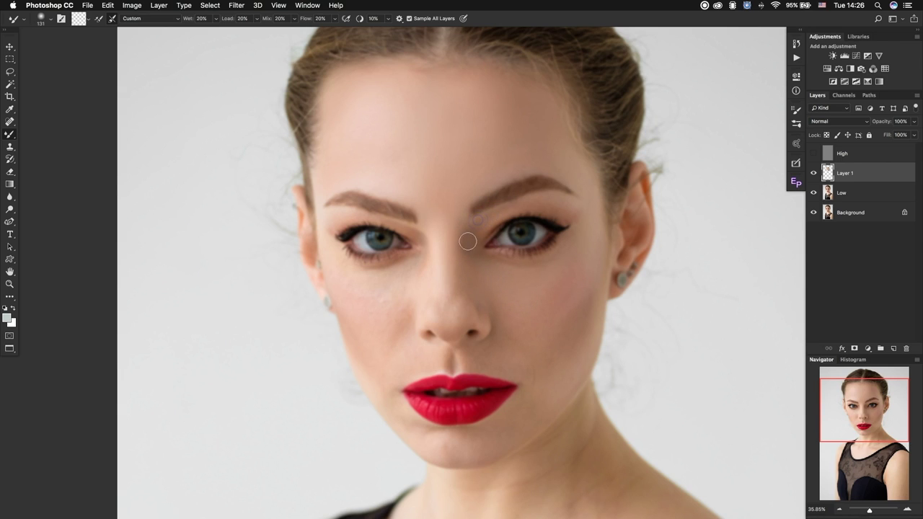
{"action": "mouse_move", "coordinate": [397, 288]}
{"action": "left_mouse_down"}
{"action": "mouse_move", "coordinate": [426, 256]}
{"action": "mouse_move", "coordinate": [427, 274]}
{"action": "mouse_move", "coordinate": [438, 233]}
{"action": "mouse_move", "coordinate": [443, 298]}
{"action": "mouse_move", "coordinate": [444, 278]}
{"action": "mouse_move", "coordinate": [457, 313]}
{"action": "mouse_move", "coordinate": [470, 297]}
{"action": "left_mouse_up"}
{"action": "mouse_move", "coordinate": [387, 295]}
{"action": "left_mouse_down"}
{"action": "mouse_move", "coordinate": [406, 310]}
{"action": "mouse_move", "coordinate": [377, 308]}
{"action": "mouse_move", "coordinate": [345, 272]}
{"action": "mouse_move", "coordinate": [354, 282]}
{"action": "mouse_move", "coordinate": [389, 280]}
{"action": "mouse_move", "coordinate": [368, 284]}
{"action": "mouse_move", "coordinate": [392, 319]}
{"action": "mouse_move", "coordinate": [363, 298]}
{"action": "mouse_move", "coordinate": [373, 315]}
{"action": "mouse_move", "coordinate": [393, 320]}
{"action": "left_mouse_up"}
{"action": "mouse_move", "coordinate": [421, 208]}
{"action": "left_mouse_down"}
{"action": "mouse_move", "coordinate": [421, 163]}
{"action": "mouse_move", "coordinate": [397, 161]}
{"action": "mouse_move", "coordinate": [412, 184]}
{"action": "mouse_move", "coordinate": [406, 190]}
{"action": "left_mouse_up"}
{"action": "left_click_drag", "start_coordinate": [465, 180], "coordinate": [476, 165]}
{"action": "mouse_move", "coordinate": [404, 279]}
{"action": "left_mouse_down"}
{"action": "mouse_move", "coordinate": [358, 270]}
{"action": "mouse_move", "coordinate": [360, 281]}
{"action": "mouse_move", "coordinate": [393, 269]}
{"action": "mouse_move", "coordinate": [371, 266]}
{"action": "left_mouse_up"}
- Blend the cheeks beside the nose and lips, the upper cheek and the upper lip
{"action": "mouse_move", "coordinate": [391, 325]}
{"action": "left_mouse_down"}
{"action": "mouse_move", "coordinate": [387, 309]}
{"action": "mouse_move", "coordinate": [406, 313]}
{"action": "left_mouse_up"}
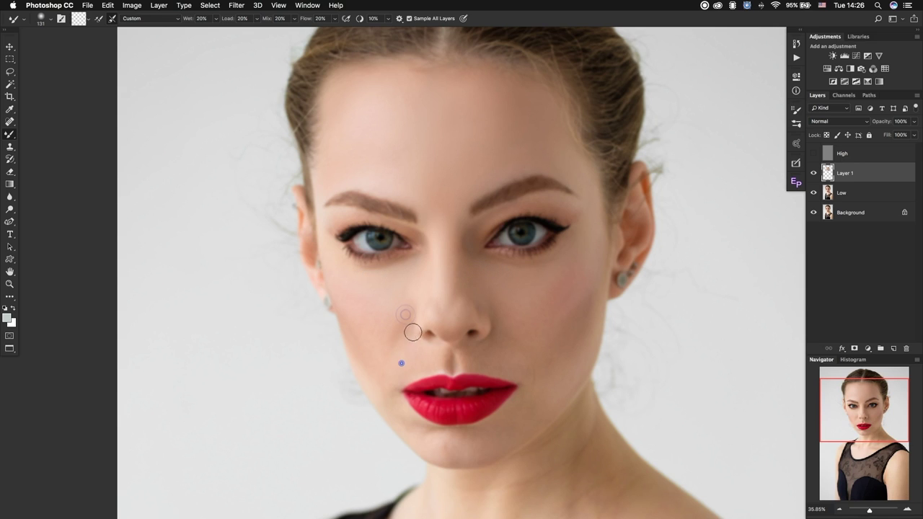
{"action": "mouse_move", "coordinate": [407, 347]}
{"action": "left_mouse_down"}
{"action": "mouse_move", "coordinate": [414, 368]}
{"action": "mouse_move", "coordinate": [428, 352]}
{"action": "left_mouse_up"}
{"action": "mouse_move", "coordinate": [401, 368]}
{"action": "left_mouse_down"}
{"action": "mouse_move", "coordinate": [394, 404]}
{"action": "mouse_move", "coordinate": [360, 354]}
{"action": "left_mouse_up"}
{"action": "mouse_move", "coordinate": [339, 280]}
{"action": "left_mouse_down"}
{"action": "mouse_move", "coordinate": [391, 318]}
{"action": "mouse_move", "coordinate": [386, 295]}
{"action": "left_mouse_up"}
{"action": "mouse_move", "coordinate": [528, 299]}
{"action": "left_mouse_down"}
{"action": "mouse_move", "coordinate": [513, 294]}
{"action": "mouse_move", "coordinate": [560, 287]}
{"action": "mouse_move", "coordinate": [597, 261]}
{"action": "left_mouse_up"}
- Smooth the skin along the jawline and mid-cheek, and from the nose down to the jaw
{"action": "left_click_drag", "start_coordinate": [577, 371], "coordinate": [579, 362]}
{"action": "mouse_move", "coordinate": [556, 387]}
{"action": "left_mouse_down"}
{"action": "mouse_move", "coordinate": [566, 372]}
{"action": "mouse_move", "coordinate": [557, 311]}
{"action": "left_mouse_up"}
{"action": "left_click_drag", "start_coordinate": [563, 382], "coordinate": [591, 297]}
{"action": "mouse_move", "coordinate": [563, 342]}
{"action": "left_mouse_down"}
{"action": "mouse_move", "coordinate": [548, 369]}
{"action": "mouse_move", "coordinate": [544, 337]}
{"action": "left_mouse_up"}
{"action": "mouse_move", "coordinate": [385, 328]}
{"action": "left_mouse_down"}
{"action": "mouse_move", "coordinate": [402, 373]}
{"action": "mouse_move", "coordinate": [387, 394]}
{"action": "mouse_move", "coordinate": [377, 375]}
{"action": "mouse_move", "coordinate": [377, 385]}
{"action": "mouse_move", "coordinate": [412, 373]}
{"action": "left_mouse_up"}
- Dab-blend under and beside the nose, the chin, the lip corner and across the cheek
{"action": "left_click", "coordinate": [427, 347]}
{"action": "left_click_drag", "start_coordinate": [456, 294], "coordinate": [455, 307]}
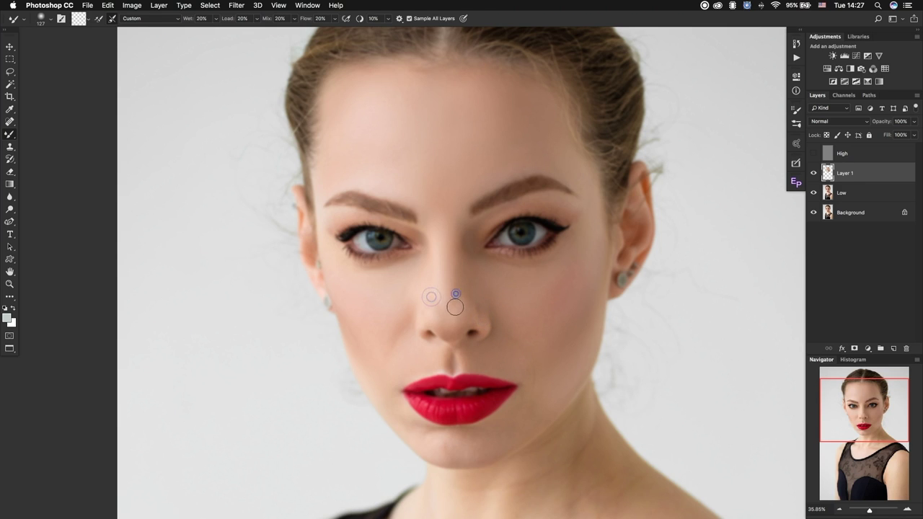
{"action": "left_click", "coordinate": [453, 435]}
{"action": "left_click", "coordinate": [408, 429]}
{"action": "left_click", "coordinate": [399, 409]}
{"action": "mouse_move", "coordinate": [398, 406]}
{"action": "left_mouse_down"}
{"action": "mouse_move", "coordinate": [393, 372]}
{"action": "mouse_move", "coordinate": [397, 415]}
{"action": "mouse_move", "coordinate": [437, 450]}
{"action": "mouse_move", "coordinate": [490, 437]}
{"action": "left_mouse_up"}
{"action": "left_click", "coordinate": [414, 434]}
{"action": "left_click_drag", "start_coordinate": [538, 306], "coordinate": [563, 299]}
{"action": "left_click_drag", "start_coordinate": [537, 418], "coordinate": [509, 212]}
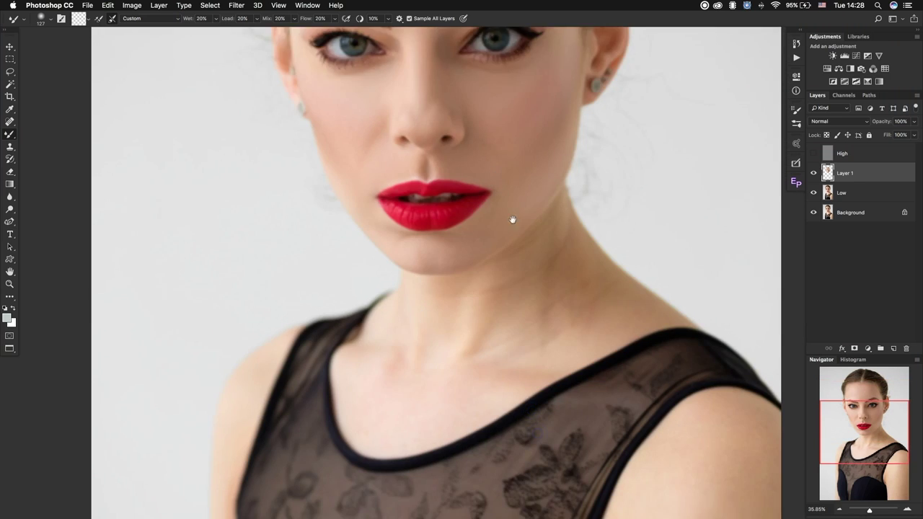
- Blend patches of skin on the neck from just below the chin to the lower neck
{"action": "scroll", "coordinate": [517, 274], "scroll_direction": "down", "scroll_amount": 3}
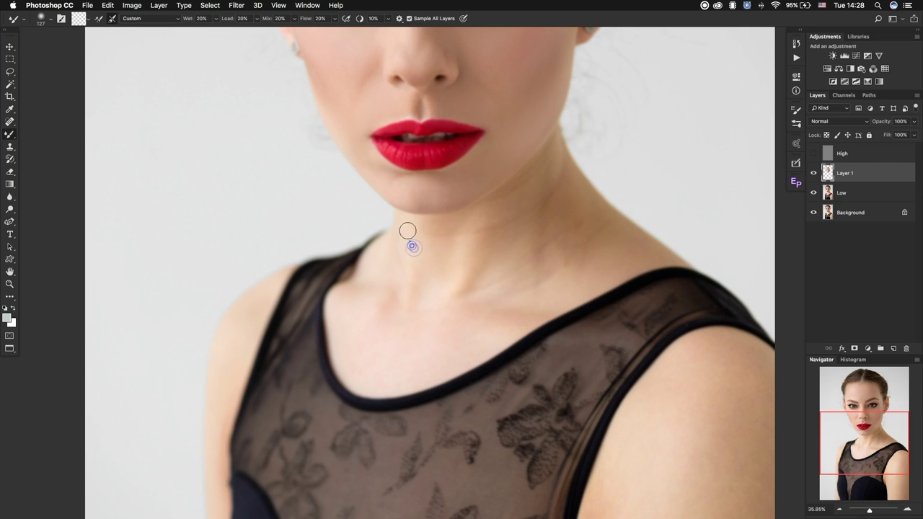
{"action": "left_click_drag", "start_coordinate": [416, 234], "coordinate": [429, 231]}
{"action": "left_click", "coordinate": [452, 241]}
{"action": "left_click", "coordinate": [444, 238]}
{"action": "left_click", "coordinate": [383, 298]}
{"action": "left_click", "coordinate": [477, 215]}
- Even out more spots down the neck and along its side
{"action": "left_click", "coordinate": [497, 242]}
{"action": "left_click", "coordinate": [492, 238]}
{"action": "left_click", "coordinate": [486, 246]}
{"action": "left_click", "coordinate": [482, 270]}
{"action": "left_click", "coordinate": [499, 215]}
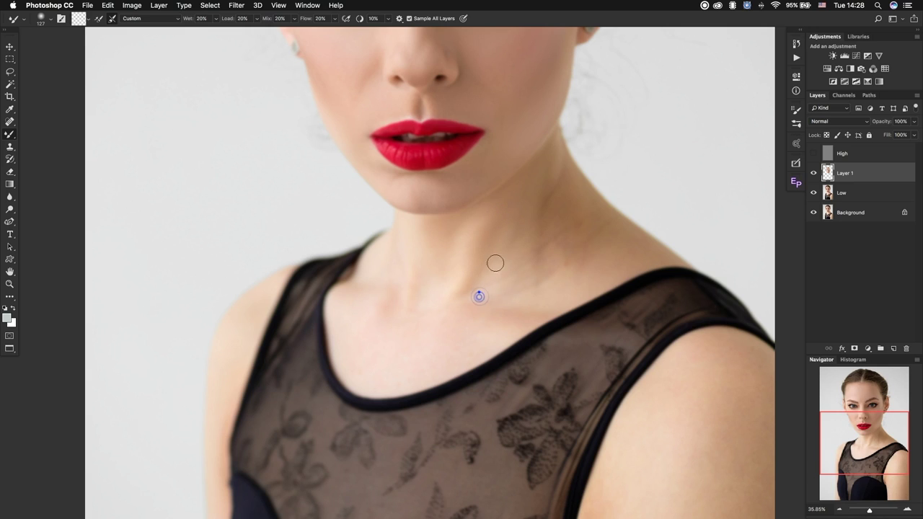
{"action": "left_click", "coordinate": [488, 277]}
- Enlarge the brush to 182 px and smooth the neck toward the right shoulder and jaw
{"action": "left_click_drag", "start_coordinate": [508, 272], "coordinate": [508, 275]}
{"action": "left_click", "coordinate": [485, 289]}
{"action": "left_click", "coordinate": [500, 233]}
{"action": "left_click", "coordinate": [542, 289]}
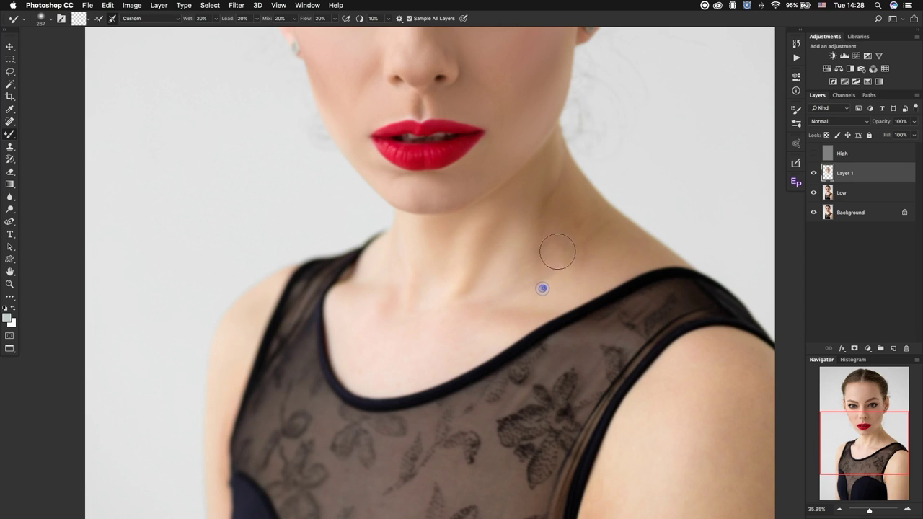
{"action": "left_click_drag", "start_coordinate": [550, 272], "coordinate": [626, 251]}
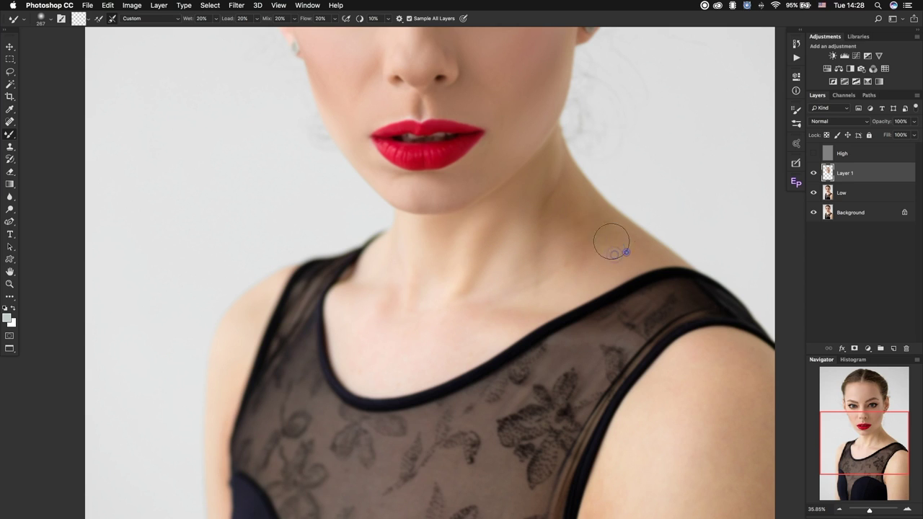
{"action": "left_click", "coordinate": [626, 253]}
{"action": "left_click_drag", "start_coordinate": [585, 205], "coordinate": [566, 183]}
- With a slightly smaller brush, blend the neck down to the collarbone and even out its tones
{"action": "left_click_drag", "start_coordinate": [584, 209], "coordinate": [577, 205]}
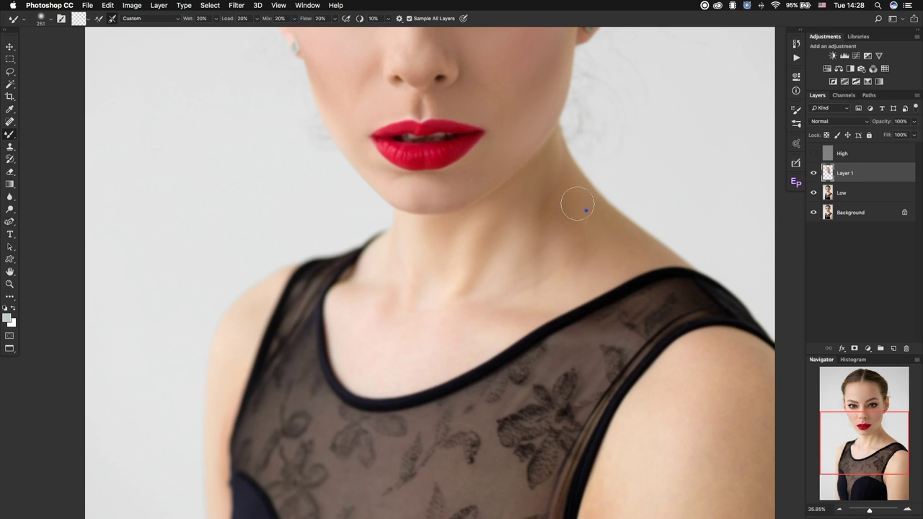
{"action": "left_click_drag", "start_coordinate": [556, 202], "coordinate": [540, 207]}
{"action": "left_click_drag", "start_coordinate": [552, 267], "coordinate": [581, 264]}
{"action": "mouse_move", "coordinate": [584, 251]}
{"action": "left_mouse_down"}
{"action": "mouse_move", "coordinate": [524, 293]}
{"action": "mouse_move", "coordinate": [547, 277]}
{"action": "mouse_move", "coordinate": [579, 274]}
{"action": "mouse_move", "coordinate": [579, 230]}
{"action": "mouse_move", "coordinate": [576, 261]}
{"action": "mouse_move", "coordinate": [551, 232]}
{"action": "left_mouse_up"}
{"action": "left_click_drag", "start_coordinate": [426, 292], "coordinate": [468, 248]}
{"action": "mouse_move", "coordinate": [411, 285]}
{"action": "left_mouse_down"}
{"action": "mouse_move", "coordinate": [471, 297]}
{"action": "mouse_move", "coordinate": [379, 361]}
{"action": "mouse_move", "coordinate": [458, 351]}
{"action": "mouse_move", "coordinate": [606, 252]}
{"action": "left_mouse_up"}
{"action": "mouse_move", "coordinate": [371, 359]}
{"action": "left_mouse_down"}
{"action": "mouse_move", "coordinate": [394, 217]}
{"action": "mouse_move", "coordinate": [379, 243]}
{"action": "mouse_move", "coordinate": [409, 262]}
{"action": "mouse_move", "coordinate": [400, 274]}
{"action": "left_mouse_up"}
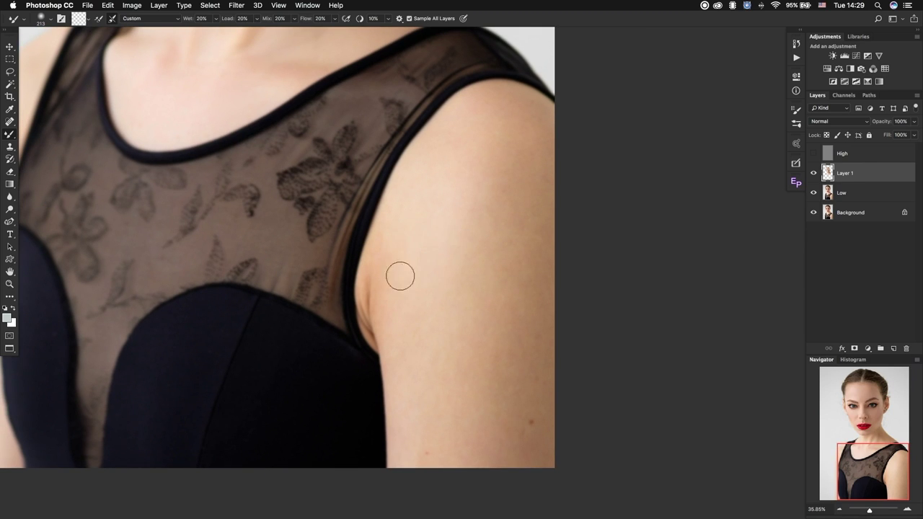
- Blend the shoulder and lower arm, then load a clean shoulder skin tone and blend with it
{"action": "left_click_drag", "start_coordinate": [427, 152], "coordinate": [407, 167]}
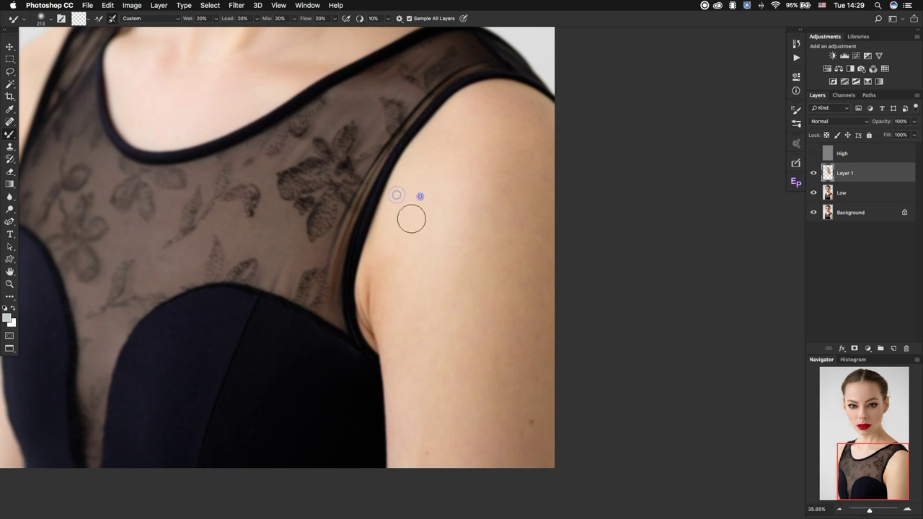
{"action": "left_click_drag", "start_coordinate": [386, 230], "coordinate": [429, 206]}
{"action": "mouse_move", "coordinate": [443, 250]}
{"action": "left_mouse_down"}
{"action": "mouse_move", "coordinate": [418, 212]}
{"action": "mouse_move", "coordinate": [421, 325]}
{"action": "mouse_move", "coordinate": [461, 326]}
{"action": "left_mouse_up"}
{"action": "mouse_move", "coordinate": [415, 404]}
{"action": "left_mouse_down"}
{"action": "mouse_move", "coordinate": [431, 406]}
{"action": "mouse_move", "coordinate": [502, 130]}
{"action": "left_mouse_up"}
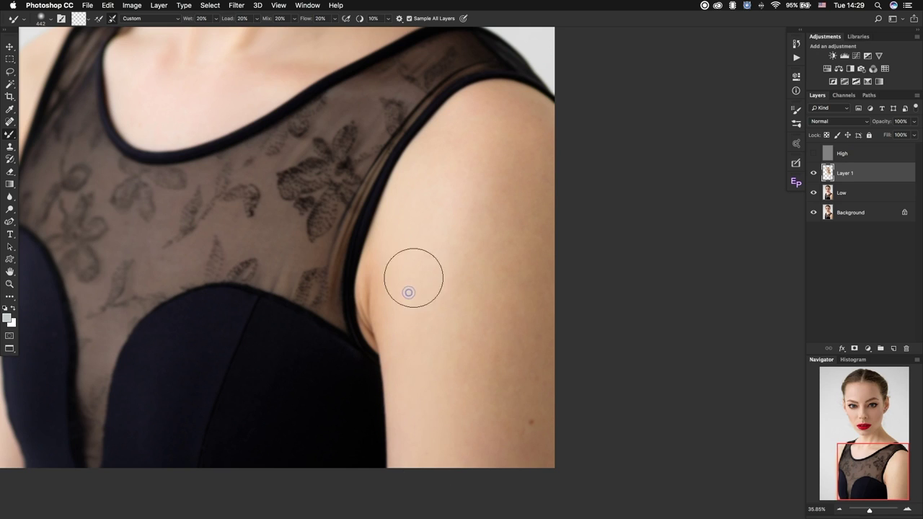
{"action": "left_click", "coordinate": [490, 135], "text": "alt"}
{"action": "mouse_move", "coordinate": [505, 148]}
{"action": "left_mouse_down"}
{"action": "mouse_move", "coordinate": [513, 140]}
{"action": "mouse_move", "coordinate": [455, 109]}
{"action": "mouse_move", "coordinate": [473, 99]}
{"action": "mouse_move", "coordinate": [492, 144]}
{"action": "mouse_move", "coordinate": [460, 137]}
{"action": "left_mouse_up"}
- Resize the brush and blend down the arm, up the upper arm and over the shoulder top
{"action": "mouse_move", "coordinate": [481, 216]}
{"action": "left_mouse_down"}
{"action": "mouse_move", "coordinate": [499, 215]}
{"action": "mouse_move", "coordinate": [457, 220]}
{"action": "left_mouse_up"}
{"action": "mouse_move", "coordinate": [439, 289]}
{"action": "left_mouse_down"}
{"action": "mouse_move", "coordinate": [444, 280]}
{"action": "mouse_move", "coordinate": [403, 357]}
{"action": "left_mouse_up"}
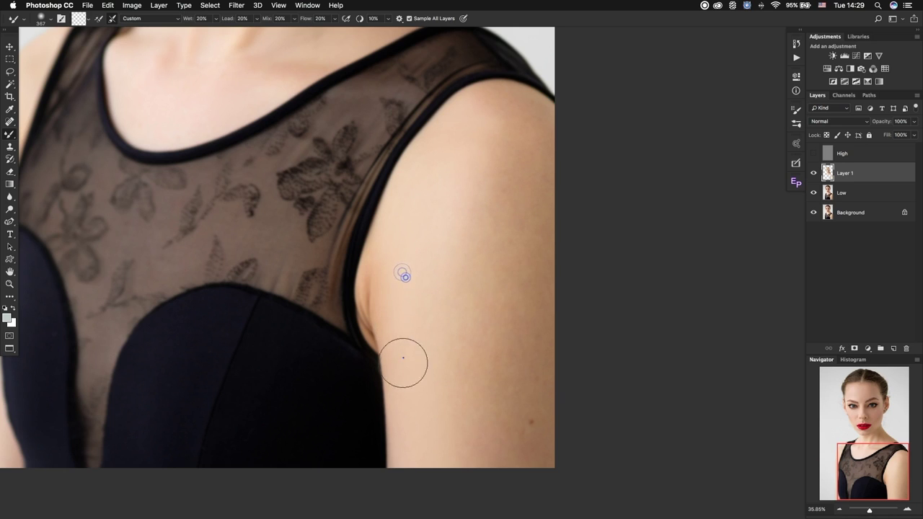
{"action": "left_click_drag", "start_coordinate": [483, 379], "coordinate": [482, 332]}
{"action": "left_click_drag", "start_coordinate": [482, 269], "coordinate": [541, 182]}
{"action": "left_click_drag", "start_coordinate": [520, 111], "coordinate": [532, 127]}
{"action": "mouse_move", "coordinate": [503, 171]}
{"action": "left_mouse_down"}
{"action": "mouse_move", "coordinate": [503, 186]}
{"action": "mouse_move", "coordinate": [497, 163]}
{"action": "mouse_move", "coordinate": [485, 203]}
{"action": "mouse_move", "coordinate": [505, 387]}
{"action": "mouse_move", "coordinate": [469, 313]}
{"action": "mouse_move", "coordinate": [468, 375]}
{"action": "left_mouse_up"}
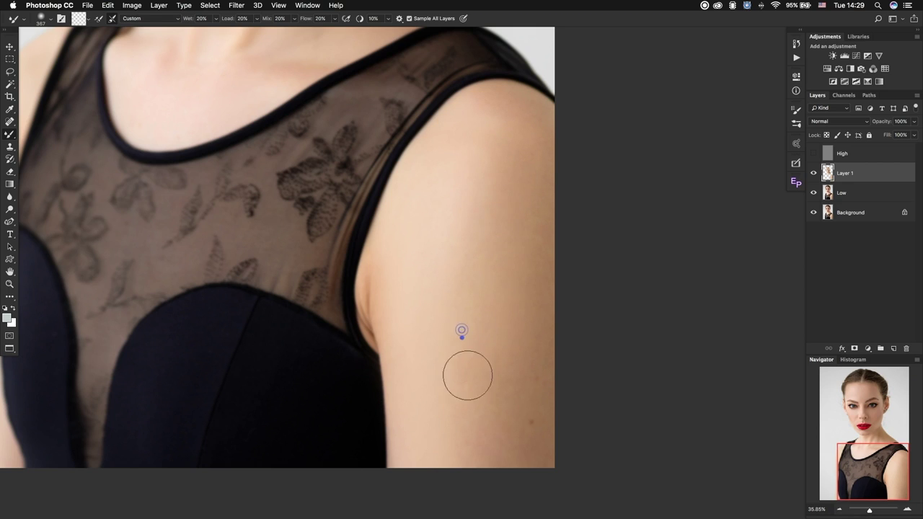
- Smooth the remaining upper-arm skin and shoulder edge with the brush reduced to 188 px
{"action": "left_click_drag", "start_coordinate": [471, 403], "coordinate": [481, 452]}
{"action": "left_click", "coordinate": [456, 374]}
{"action": "left_click_drag", "start_coordinate": [439, 346], "coordinate": [462, 424]}
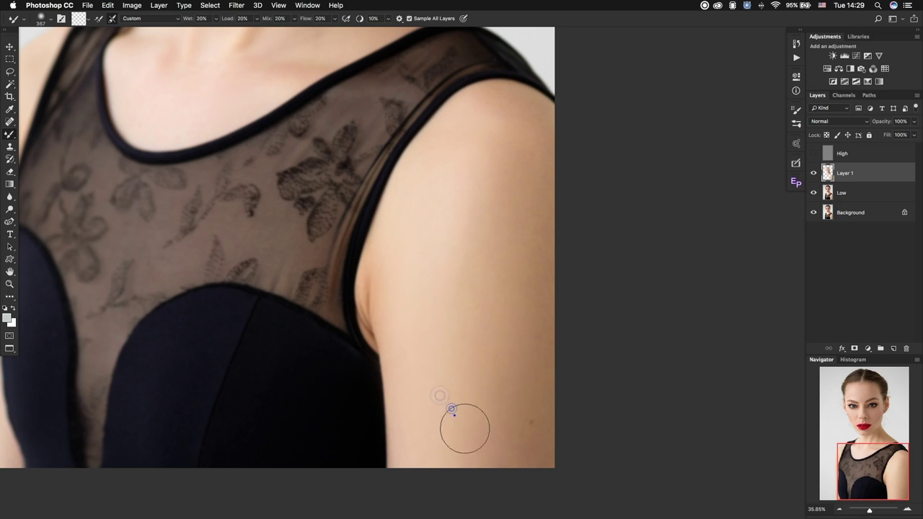
{"action": "left_click_drag", "start_coordinate": [463, 266], "coordinate": [463, 286]}
{"action": "left_click_drag", "start_coordinate": [547, 157], "coordinate": [535, 222]}
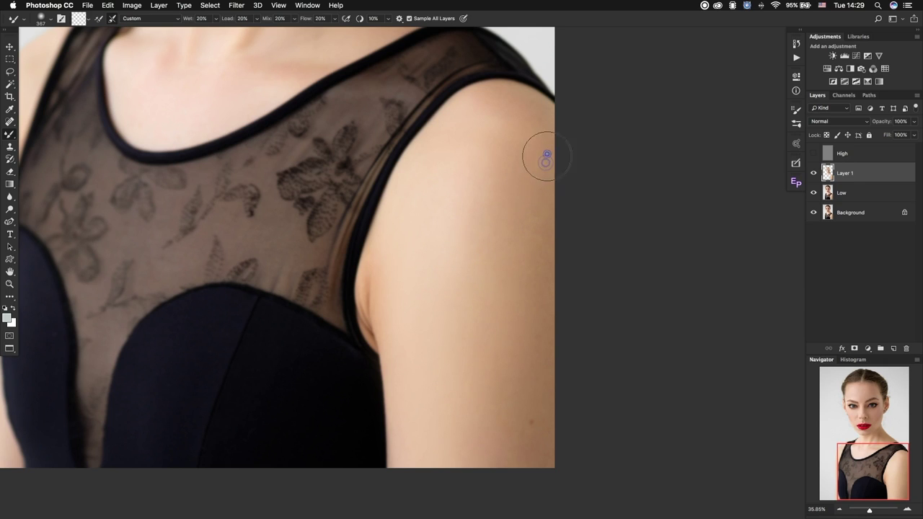
{"action": "left_click_drag", "start_coordinate": [542, 350], "coordinate": [522, 371]}
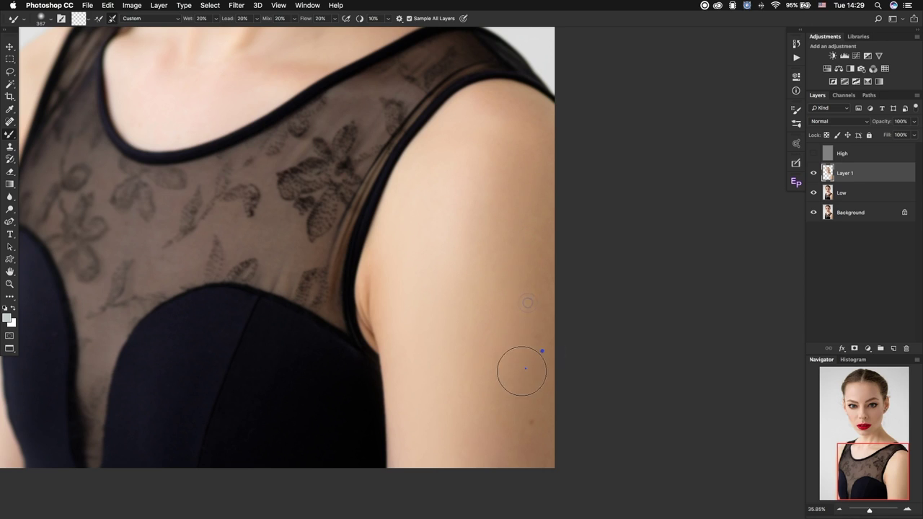
{"action": "left_click", "coordinate": [491, 254]}
- Return to the neck and blend the skin near the collarbone and on the neck
{"action": "mouse_move", "coordinate": [433, 223]}
{"action": "left_mouse_down"}
{"action": "mouse_move", "coordinate": [547, 327]}
{"action": "mouse_move", "coordinate": [470, 299]}
{"action": "mouse_move", "coordinate": [485, 325]}
{"action": "left_mouse_up"}
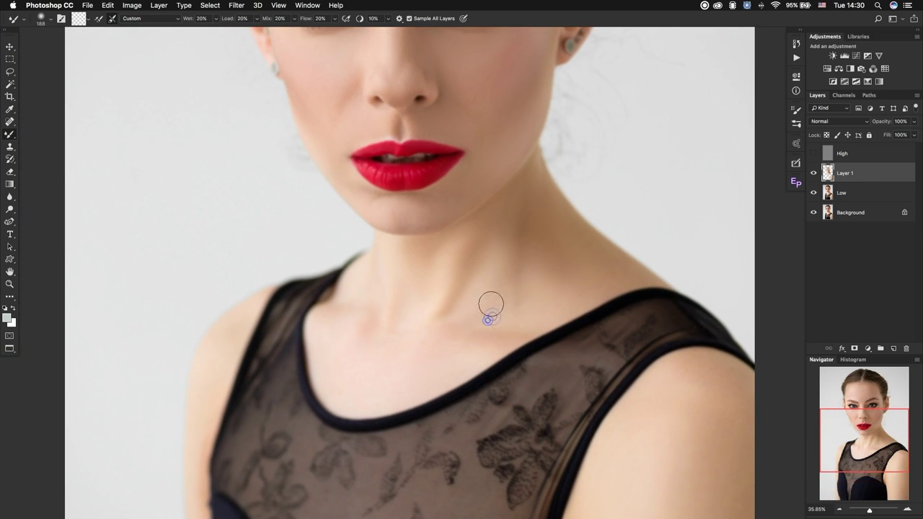
{"action": "left_click_drag", "start_coordinate": [523, 310], "coordinate": [527, 279]}
{"action": "mouse_move", "coordinate": [496, 321]}
{"action": "left_mouse_down"}
{"action": "mouse_move", "coordinate": [501, 251]}
{"action": "mouse_move", "coordinate": [488, 198]}
{"action": "left_mouse_up"}
{"action": "left_click_drag", "start_coordinate": [461, 243], "coordinate": [474, 226]}
{"action": "mouse_move", "coordinate": [434, 264]}
{"action": "left_mouse_down"}
{"action": "mouse_move", "coordinate": [448, 224]}
{"action": "mouse_move", "coordinate": [421, 313]}
{"action": "mouse_move", "coordinate": [509, 262]}
{"action": "mouse_move", "coordinate": [506, 287]}
{"action": "mouse_move", "coordinate": [404, 304]}
{"action": "mouse_move", "coordinate": [342, 293]}
{"action": "mouse_move", "coordinate": [365, 276]}
{"action": "mouse_move", "coordinate": [450, 315]}
{"action": "mouse_move", "coordinate": [430, 303]}
{"action": "mouse_move", "coordinate": [397, 324]}
{"action": "mouse_move", "coordinate": [419, 331]}
{"action": "mouse_move", "coordinate": [501, 321]}
{"action": "mouse_move", "coordinate": [488, 317]}
{"action": "left_mouse_up"}
- Shrink the brush from 109 to 79 px and blend beside the upper-lip corner onto the cheek
{"action": "mouse_move", "coordinate": [562, 205]}
{"action": "left_mouse_down"}
{"action": "mouse_move", "coordinate": [543, 204]}
{"action": "mouse_move", "coordinate": [497, 247]}
{"action": "mouse_move", "coordinate": [551, 198]}
{"action": "mouse_move", "coordinate": [561, 211]}
{"action": "mouse_move", "coordinate": [582, 208]}
{"action": "left_mouse_up"}
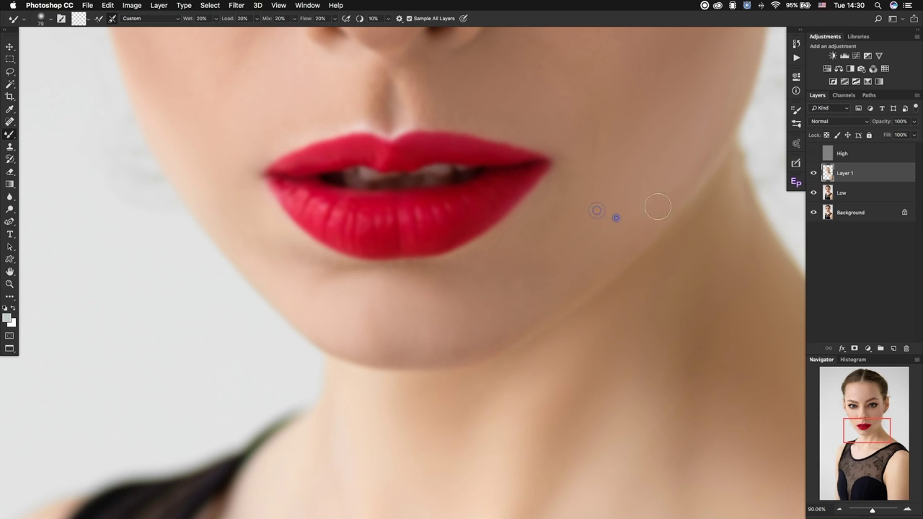
{"action": "mouse_move", "coordinate": [547, 127]}
{"action": "left_mouse_down"}
{"action": "mouse_move", "coordinate": [570, 161]}
{"action": "mouse_move", "coordinate": [577, 144]}
{"action": "left_mouse_up"}
{"action": "mouse_move", "coordinate": [546, 115]}
{"action": "left_mouse_down"}
{"action": "mouse_move", "coordinate": [567, 175]}
{"action": "mouse_move", "coordinate": [556, 183]}
{"action": "left_mouse_up"}
{"action": "mouse_move", "coordinate": [247, 121]}
{"action": "left_mouse_down"}
{"action": "mouse_move", "coordinate": [259, 199]}
{"action": "mouse_move", "coordinate": [443, 173]}
{"action": "left_mouse_up"}
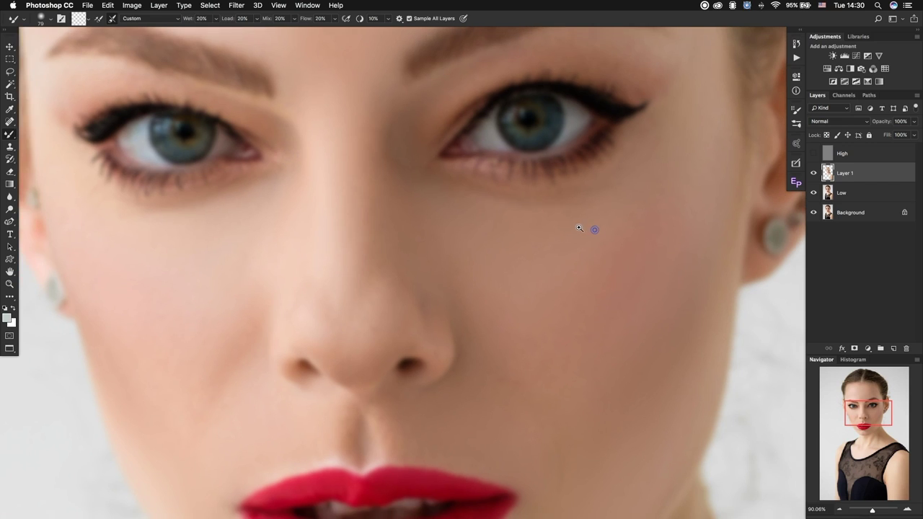
{"action": "left_click_drag", "start_coordinate": [596, 226], "coordinate": [784, 174]}
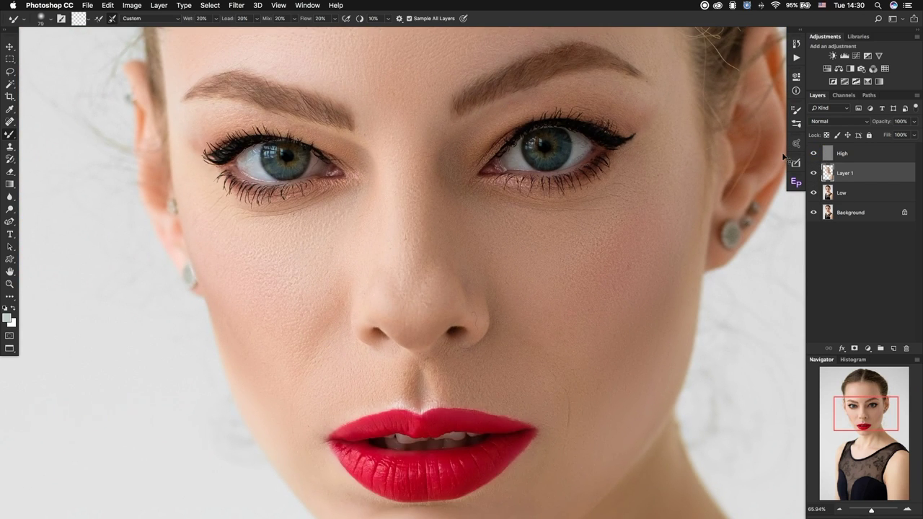
- Zoom out, solo Layer 1 to inspect the blending, then show all layers and select High through Low
{"action": "key", "text": "ctrl+minus"}
{"action": "key", "text": "ctrl+minus"}
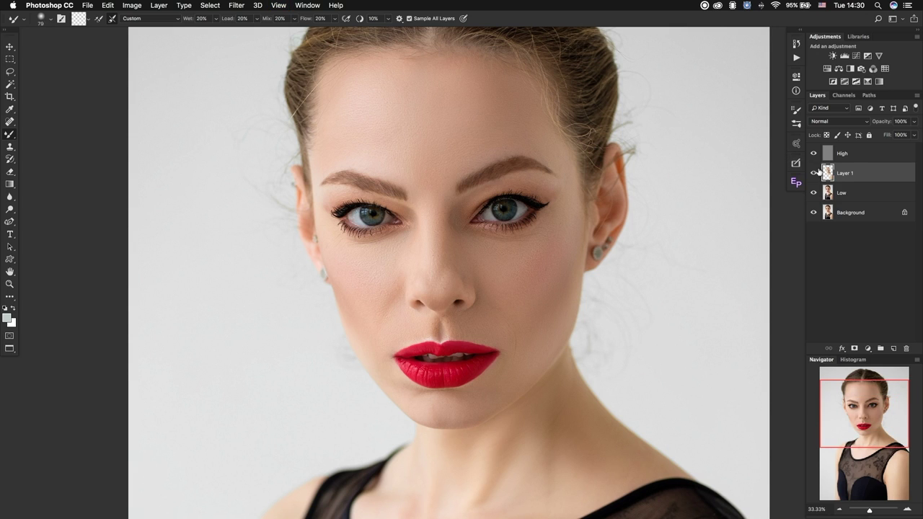
{"action": "left_click", "coordinate": [812, 173], "text": "alt"}
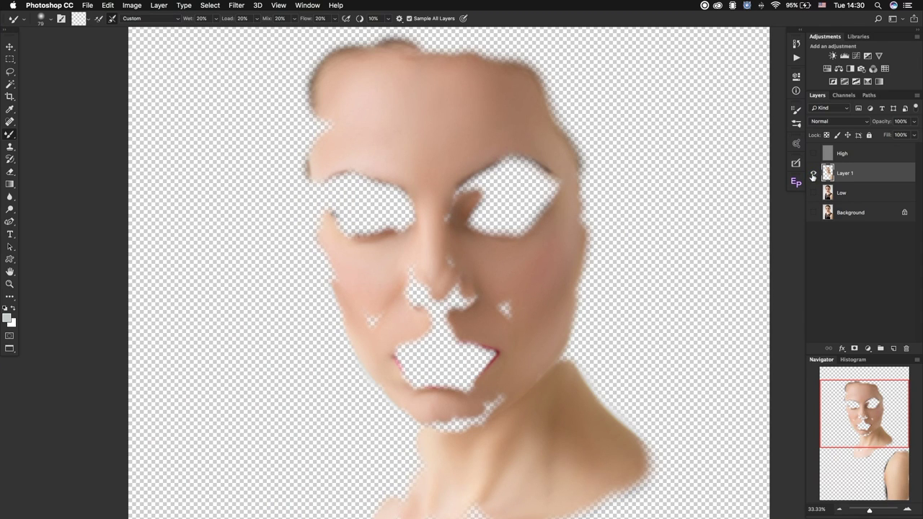
{"action": "left_click", "coordinate": [814, 174], "text": "alt"}
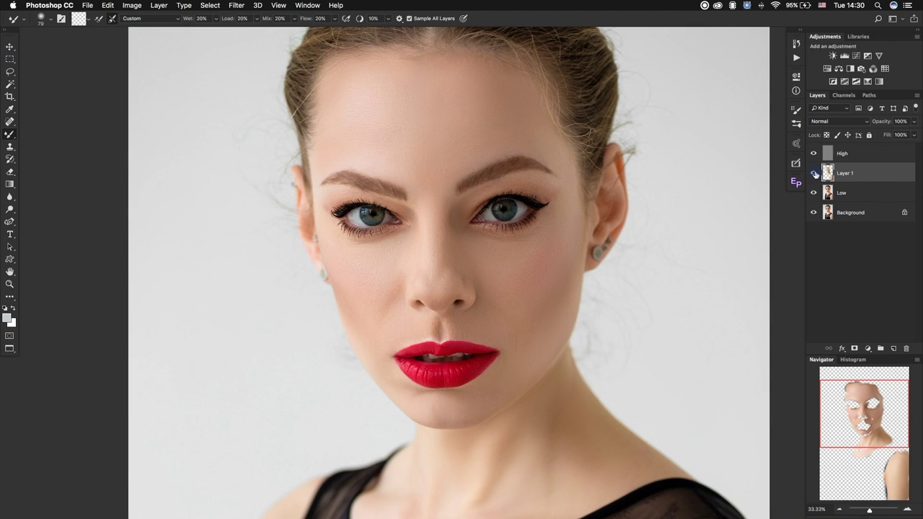
{"action": "left_click", "coordinate": [876, 155]}
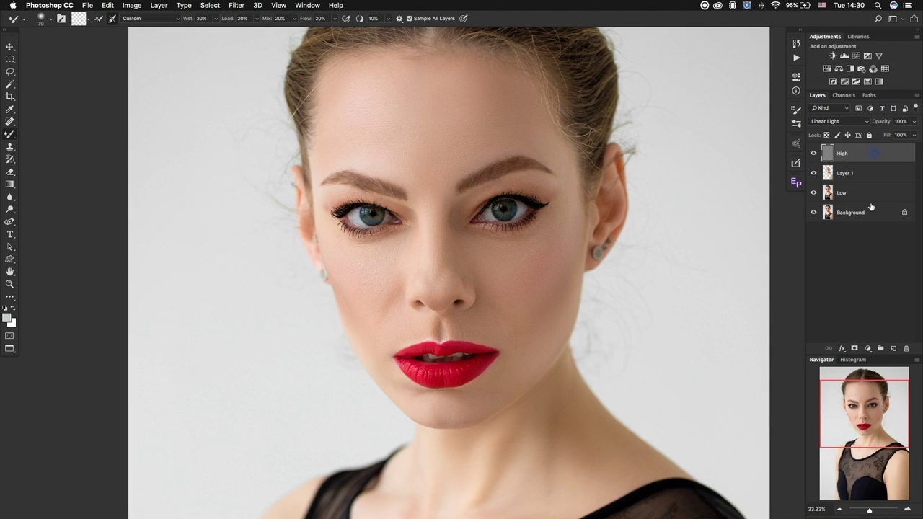
{"action": "left_click", "coordinate": [872, 195], "text": "shift"}
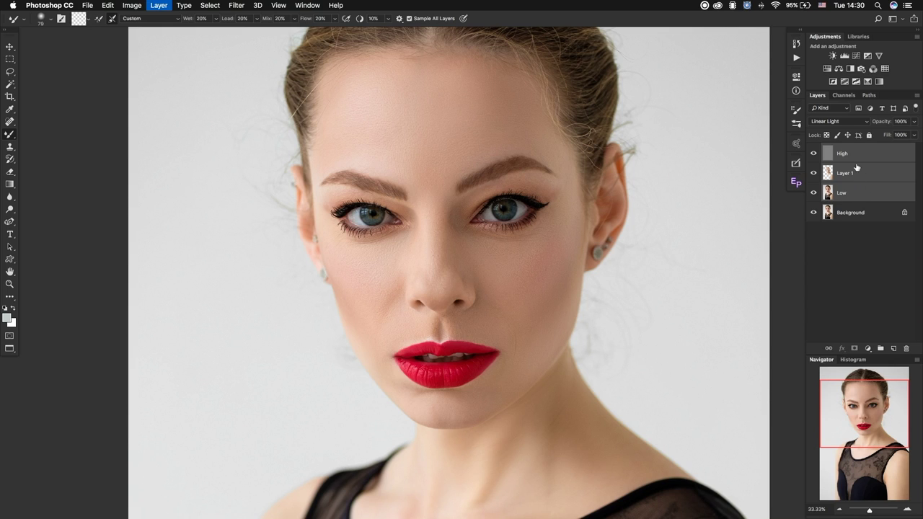
- Group High, Layer 1 and Low into Group 1, toggle its visibility to compare, then select High
{"action": "key", "text": "ctrl+g"}
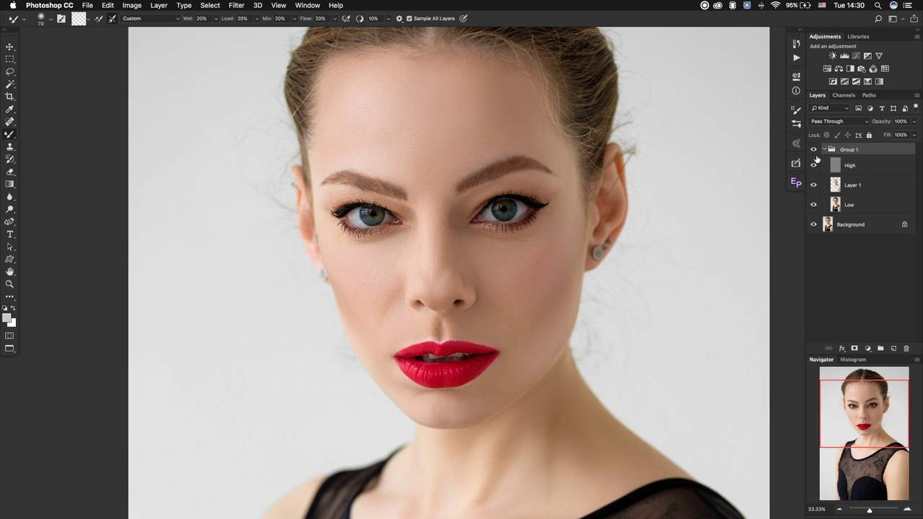
{"action": "left_click", "coordinate": [815, 149]}
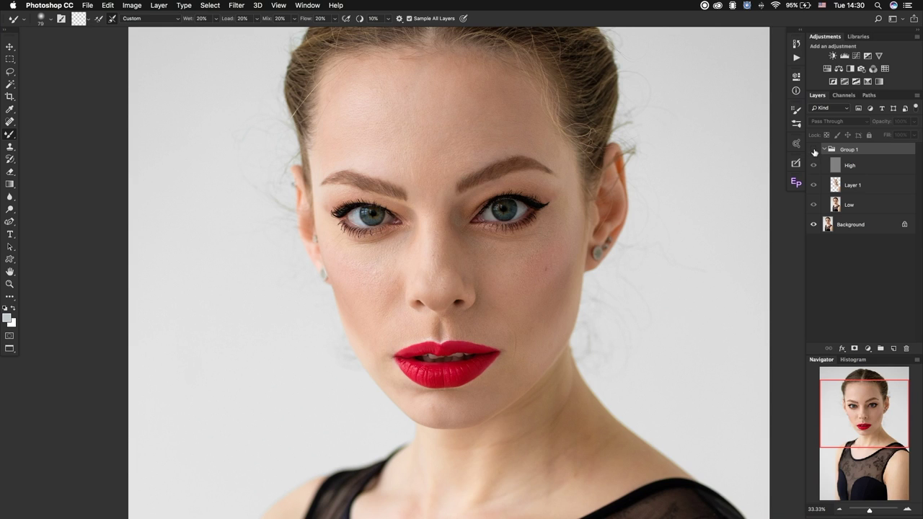
{"action": "left_click", "coordinate": [814, 149]}
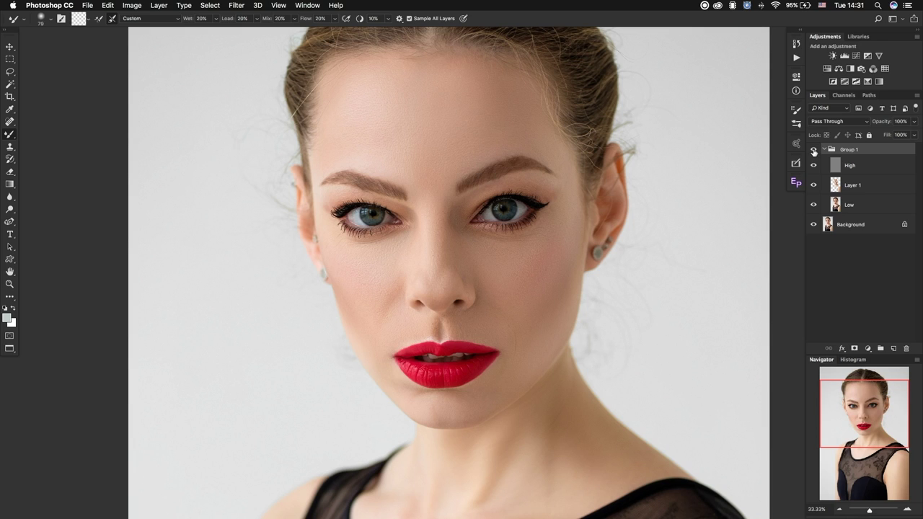
{"action": "left_click", "coordinate": [814, 149]}
{"action": "left_click", "coordinate": [814, 150]}
{"action": "left_click", "coordinate": [814, 150]}
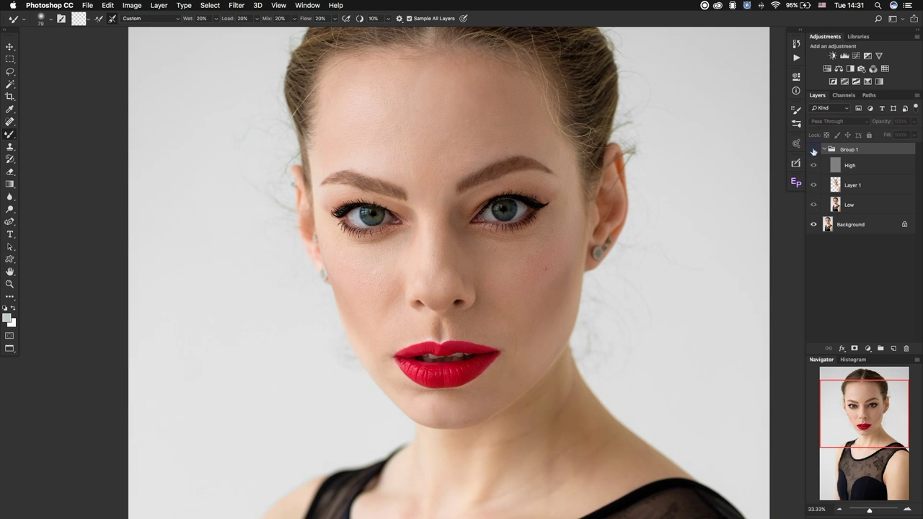
{"action": "left_click", "coordinate": [814, 149]}
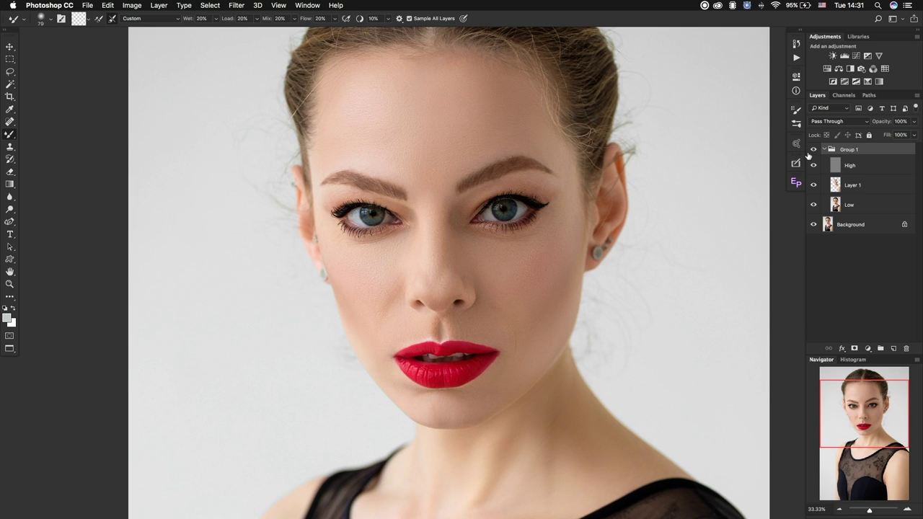
{"action": "left_click", "coordinate": [867, 167]}
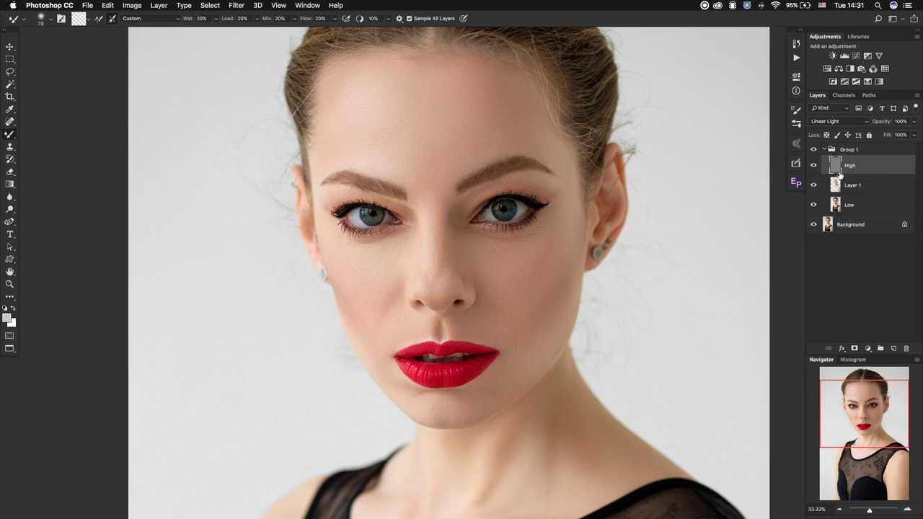
- Choose the Clone Stamp, zoom in on the forehead and set the brush to 37 px
{"action": "left_click", "coordinate": [11, 148]}
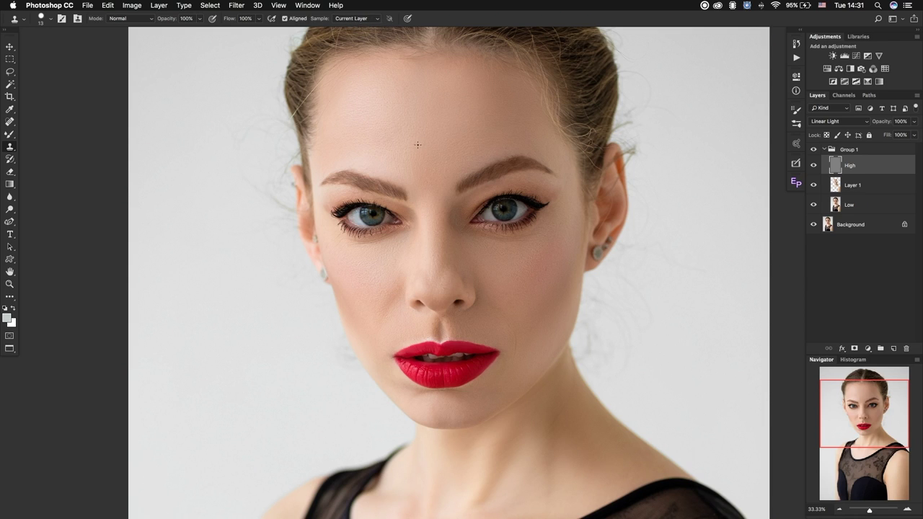
{"action": "scroll", "coordinate": [445, 143], "scroll_direction": "up", "scroll_amount": 3}
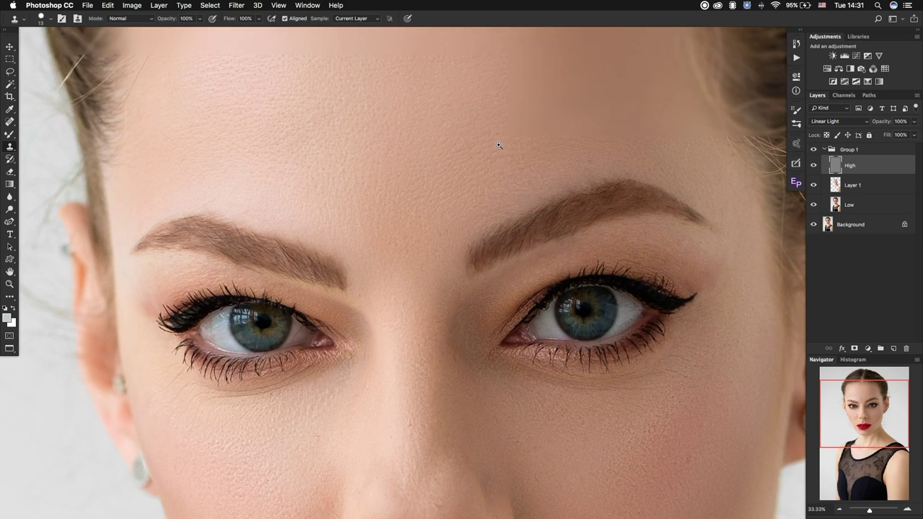
{"action": "scroll", "coordinate": [470, 153], "scroll_direction": "up", "scroll_amount": 1}
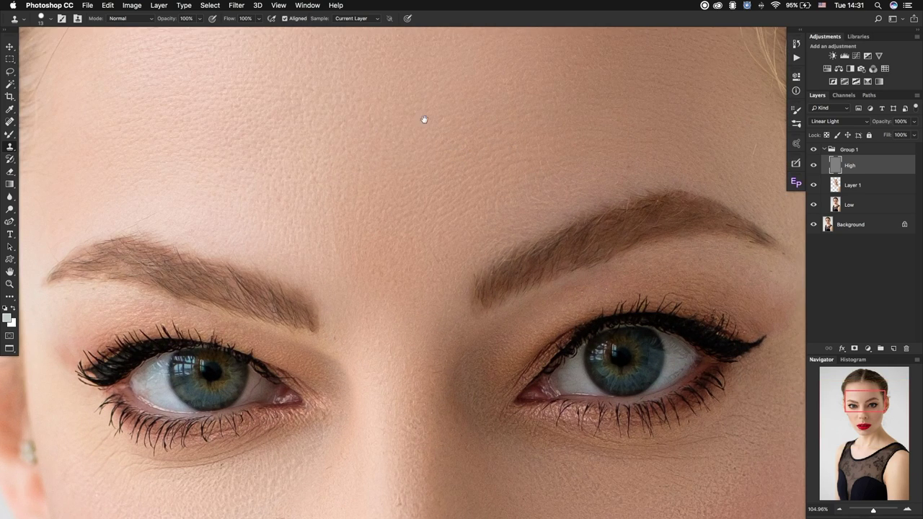
{"action": "scroll", "coordinate": [426, 216], "scroll_direction": "up", "scroll_amount": 5}
{"action": "scroll", "coordinate": [383, 258], "scroll_direction": "up", "scroll_amount": 1}
{"action": "left_click_drag", "start_coordinate": [388, 253], "coordinate": [387, 238]}
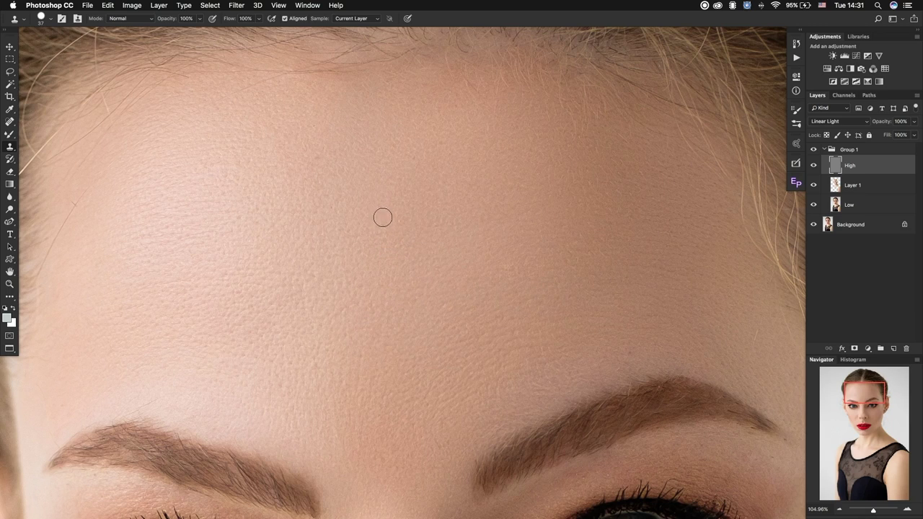
- Shrink the clone brush to 14 px and clone clean texture over forehead blemishes
{"action": "left_click_drag", "start_coordinate": [391, 210], "coordinate": [391, 225]}
{"action": "left_click_drag", "start_coordinate": [373, 340], "coordinate": [373, 331]}
{"action": "left_click_drag", "start_coordinate": [371, 179], "coordinate": [357, 180]}
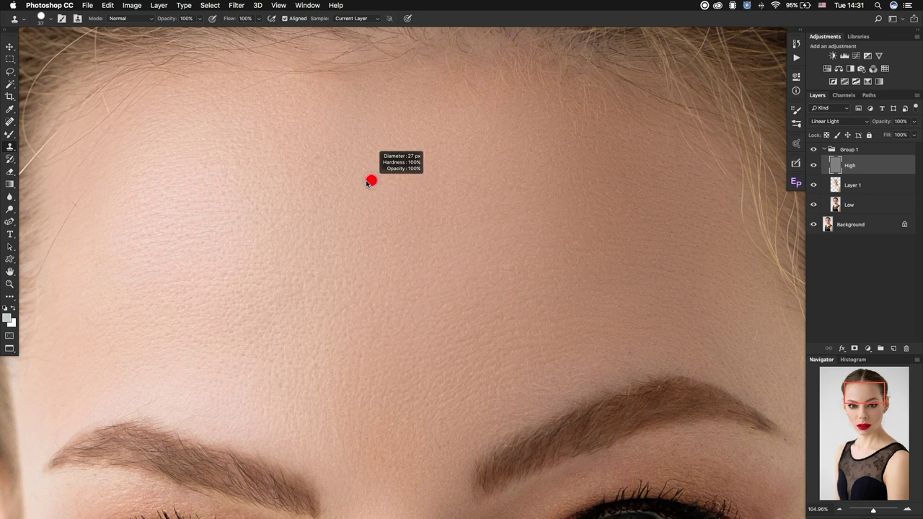
{"action": "left_click_drag", "start_coordinate": [395, 209], "coordinate": [408, 206]}
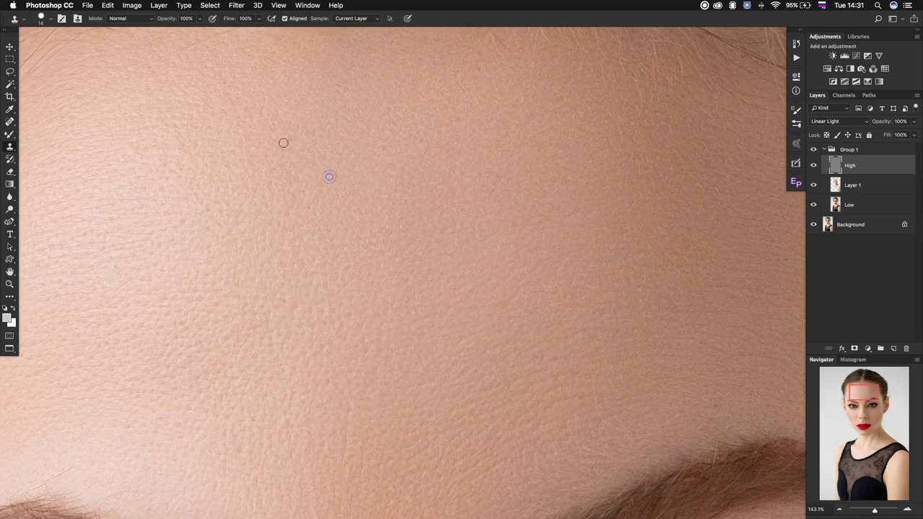
{"action": "left_click_drag", "start_coordinate": [288, 140], "coordinate": [295, 150]}
{"action": "left_click", "coordinate": [343, 315]}
{"action": "left_click", "coordinate": [453, 334]}
{"action": "left_click", "coordinate": [463, 320]}
- Sample clean skin near the hairline and above the eyebrow, and clone over the brow texture
{"action": "mouse_move", "coordinate": [378, 202]}
{"action": "left_mouse_down"}
{"action": "mouse_move", "coordinate": [348, 249]}
{"action": "mouse_move", "coordinate": [395, 265]}
{"action": "left_mouse_up"}
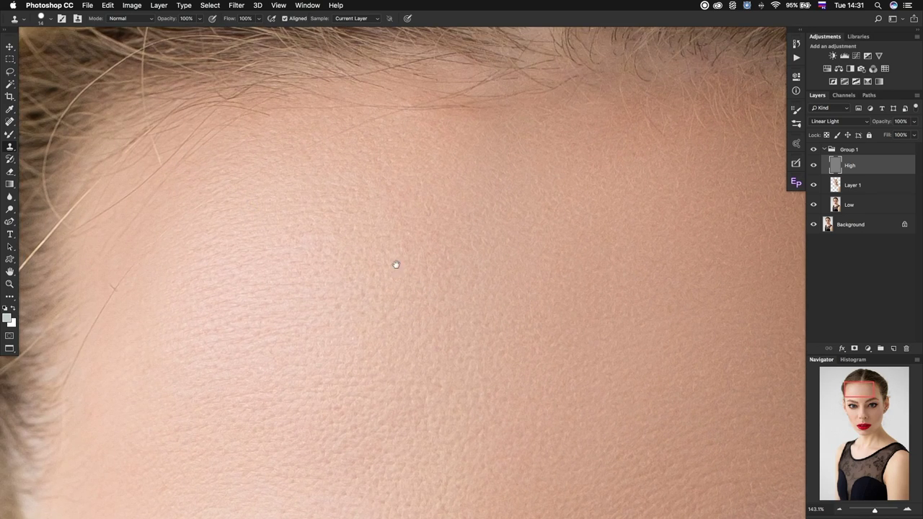
{"action": "left_click", "coordinate": [386, 118], "text": "alt"}
{"action": "mouse_move", "coordinate": [239, 296]}
{"action": "left_mouse_down"}
{"action": "mouse_move", "coordinate": [286, 288]}
{"action": "mouse_move", "coordinate": [336, 260]}
{"action": "left_mouse_up"}
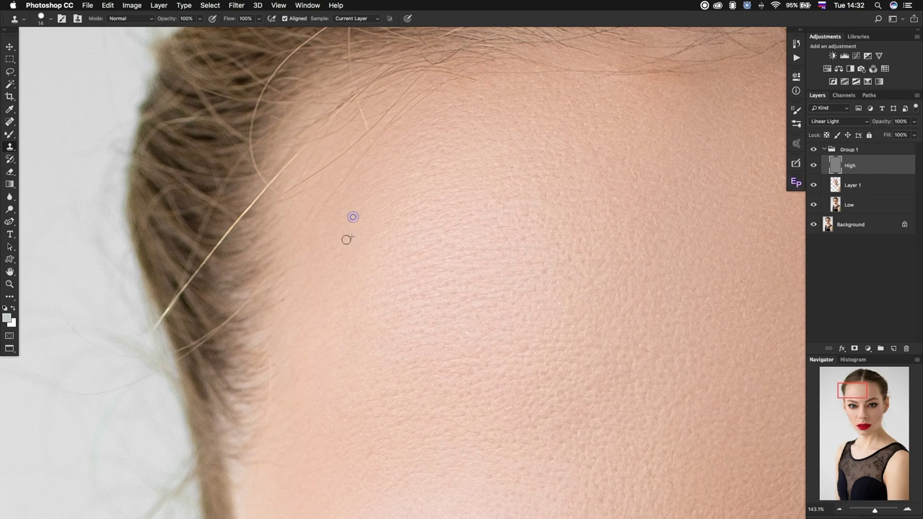
{"action": "left_click_drag", "start_coordinate": [435, 239], "coordinate": [338, 132]}
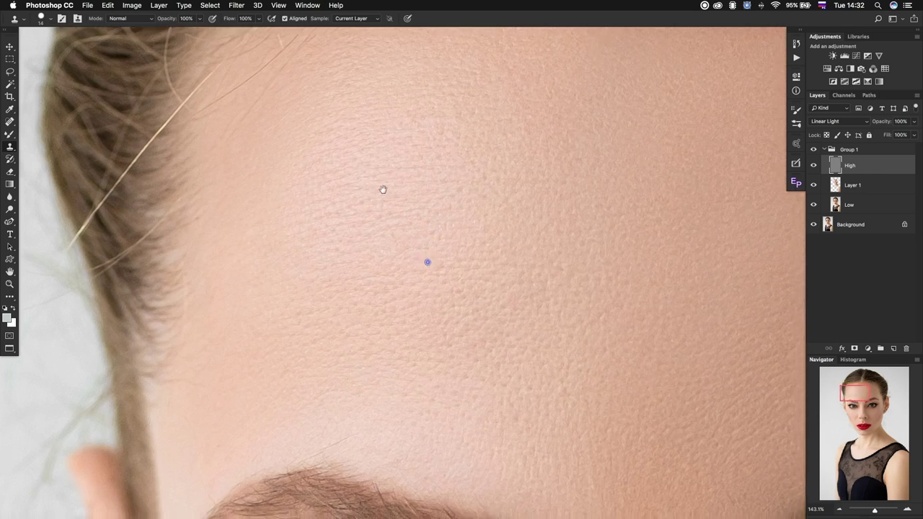
{"action": "scroll", "coordinate": [383, 190], "scroll_direction": "down", "scroll_amount": 3}
{"action": "left_click_drag", "start_coordinate": [425, 219], "coordinate": [405, 187]}
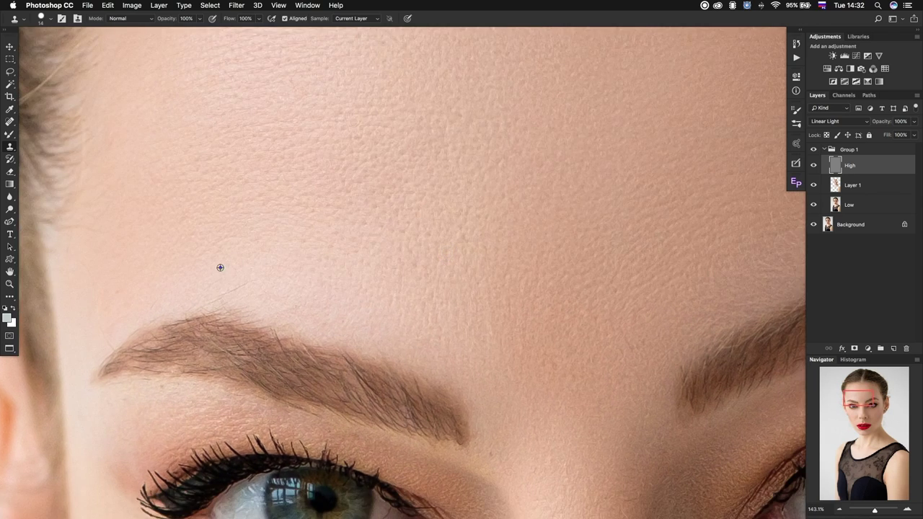
{"action": "left_click", "coordinate": [206, 289], "text": "alt"}
{"action": "left_click_drag", "start_coordinate": [207, 302], "coordinate": [236, 290]}
- Zoom in closer and reposition the view on the forehead skin
{"action": "left_click_drag", "start_coordinate": [704, 177], "coordinate": [523, 303]}
{"action": "scroll", "coordinate": [523, 303], "scroll_direction": "up", "scroll_amount": 2}
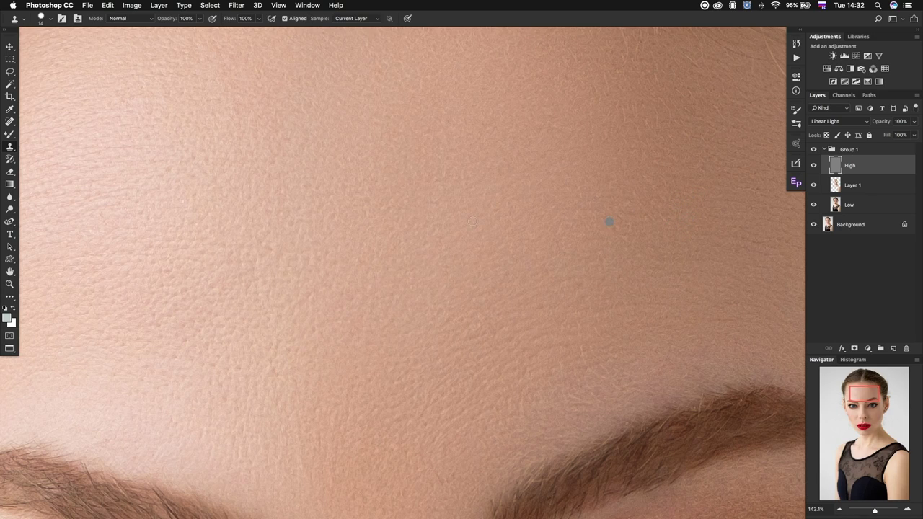
{"action": "scroll", "coordinate": [546, 205], "scroll_direction": "left", "scroll_amount": 5}
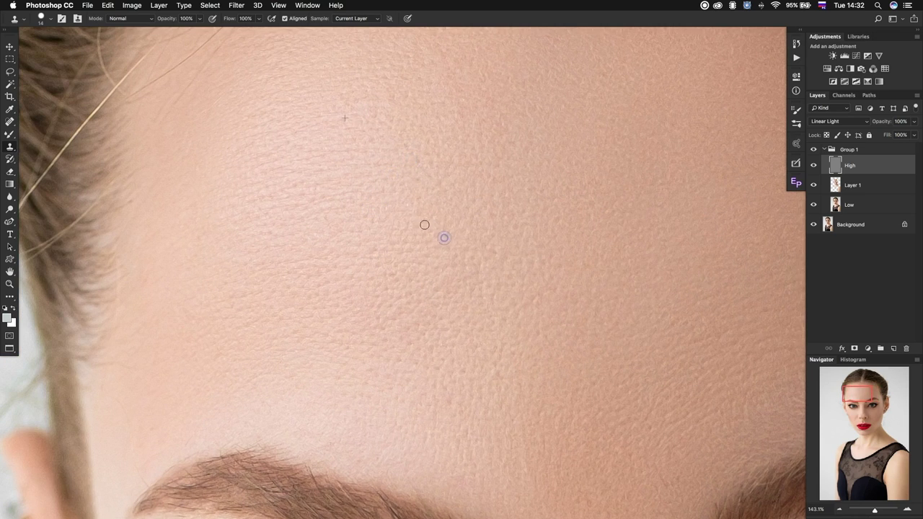
{"action": "scroll", "coordinate": [473, 191], "scroll_direction": "down", "scroll_amount": 5}
{"action": "scroll", "coordinate": [472, 190], "scroll_direction": "down", "scroll_amount": 3}
- Clone clean texture onto the lower cheek below the left eye
{"action": "scroll", "coordinate": [486, 204], "scroll_direction": "down", "scroll_amount": 2}
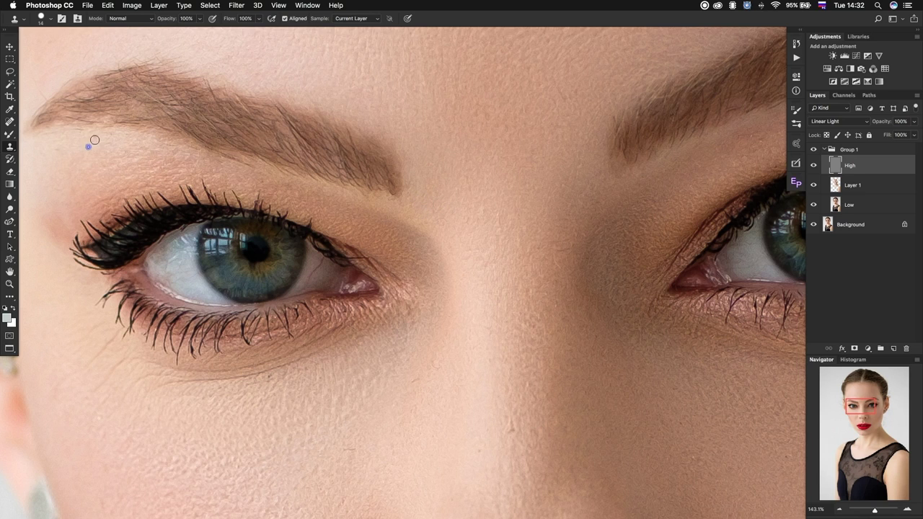
{"action": "scroll", "coordinate": [507, 360], "scroll_direction": "down", "scroll_amount": 3}
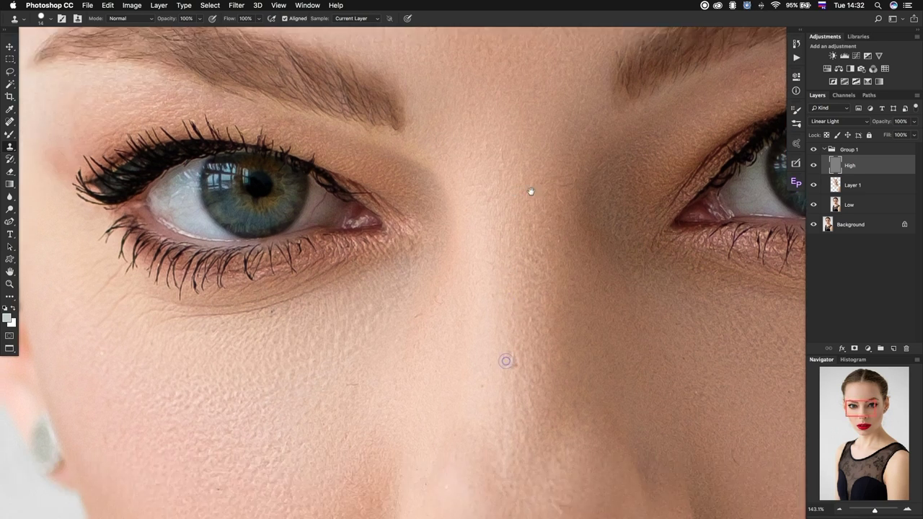
{"action": "scroll", "coordinate": [531, 192], "scroll_direction": "down", "scroll_amount": 4}
{"action": "left_click", "coordinate": [281, 235], "text": "alt"}
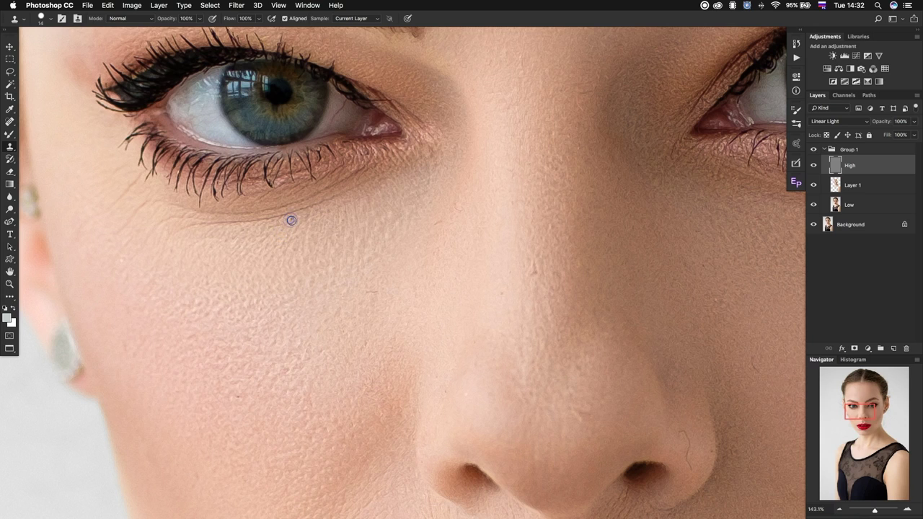
{"action": "left_click", "coordinate": [120, 260]}
{"action": "left_click", "coordinate": [127, 306]}
- Zoom to about 210% and dab cloned texture across the under-eye and upper cheek
{"action": "left_click_drag", "start_coordinate": [394, 310], "coordinate": [414, 309]}
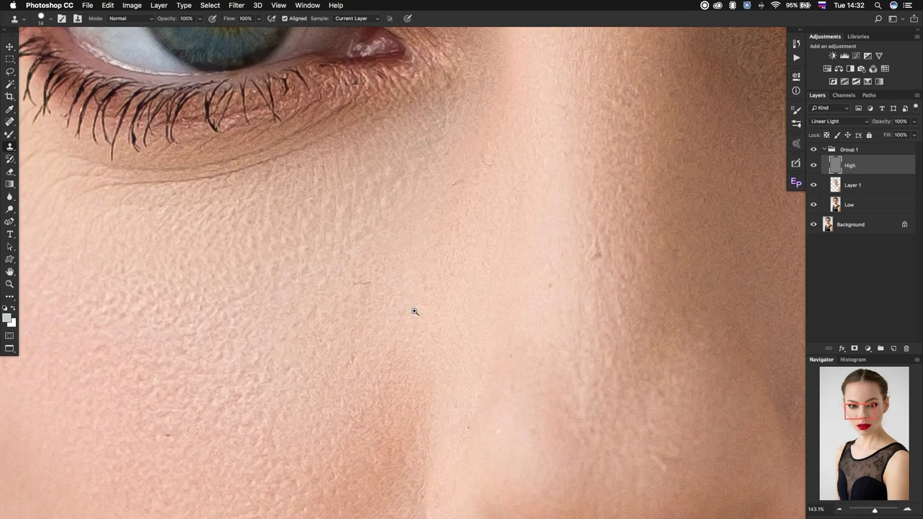
{"action": "left_click", "coordinate": [441, 205]}
{"action": "left_click", "coordinate": [455, 183]}
{"action": "left_click", "coordinate": [481, 158]}
{"action": "left_click", "coordinate": [466, 215]}
{"action": "left_click", "coordinate": [445, 237]}
{"action": "left_click", "coordinate": [591, 303]}
{"action": "left_click", "coordinate": [597, 254]}
{"action": "left_click", "coordinate": [557, 283]}
{"action": "left_click", "coordinate": [568, 157]}
{"action": "left_click", "coordinate": [665, 75]}
{"action": "left_click", "coordinate": [625, 52]}
{"action": "left_click", "coordinate": [625, 186]}
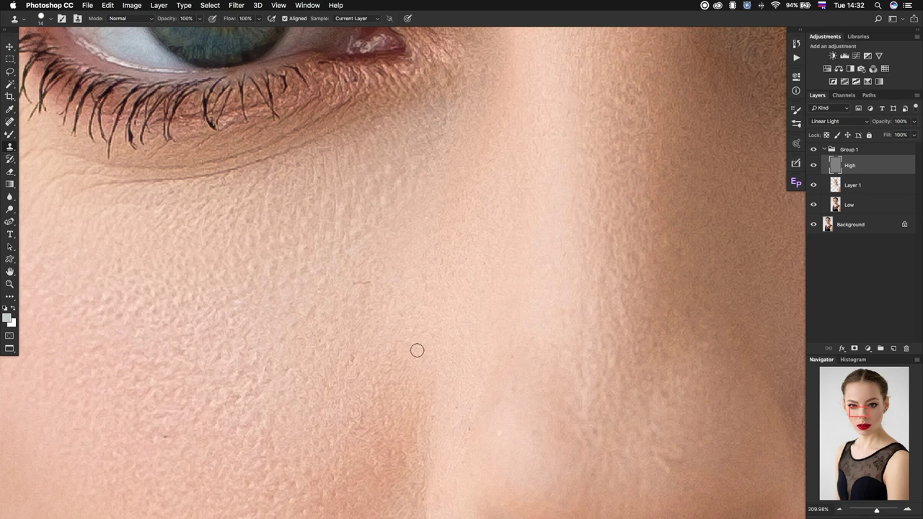
- Sample clean cheek skin beside the nose and smooth rough patches there
{"action": "left_click_drag", "start_coordinate": [418, 346], "coordinate": [519, 235]}
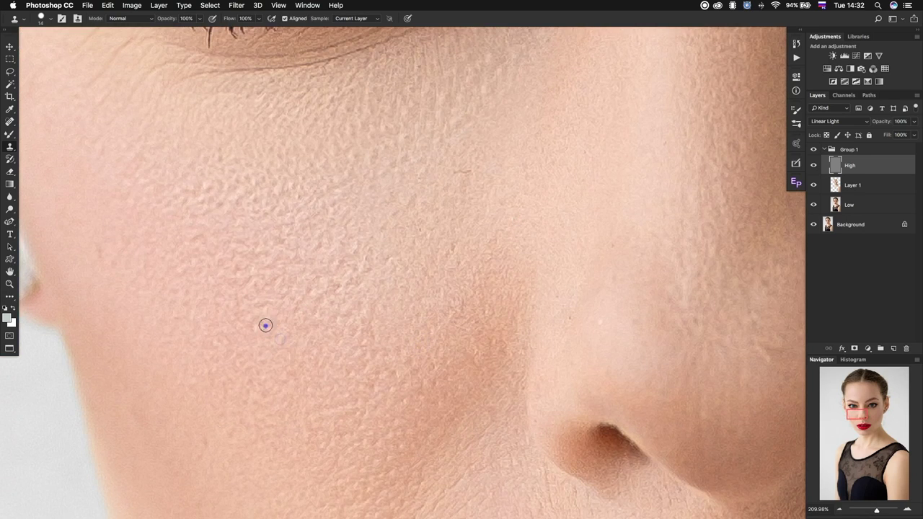
{"action": "left_click", "coordinate": [100, 252], "text": "alt"}
{"action": "left_click", "coordinate": [196, 403]}
{"action": "left_click", "coordinate": [427, 245], "text": "alt"}
{"action": "left_click", "coordinate": [452, 252]}
{"action": "left_click", "coordinate": [465, 167], "text": "alt"}
{"action": "left_click", "coordinate": [338, 221]}
{"action": "left_click", "coordinate": [396, 198], "text": "alt"}
{"action": "left_click", "coordinate": [293, 246]}
{"action": "left_click", "coordinate": [401, 188], "text": "alt"}
- Clone clean skin from the upper cheek down and back up the cheek
{"action": "left_click", "coordinate": [457, 161]}
{"action": "left_click", "coordinate": [451, 192]}
{"action": "left_click", "coordinate": [402, 222]}
{"action": "left_click", "coordinate": [367, 238]}
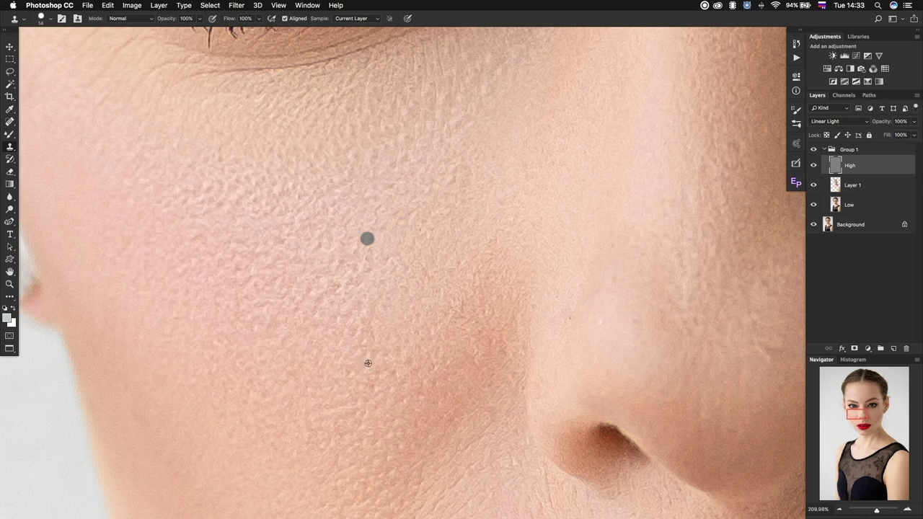
{"action": "left_click", "coordinate": [379, 312]}
{"action": "left_click", "coordinate": [396, 314]}
{"action": "left_click", "coordinate": [371, 336]}
{"action": "left_click", "coordinate": [426, 324]}
{"action": "left_click", "coordinate": [391, 313]}
{"action": "left_click", "coordinate": [397, 295]}
- Retouch texture on the lower, middle and centre areas of the cheek
{"action": "left_click", "coordinate": [387, 396]}
{"action": "left_click", "coordinate": [421, 334]}
{"action": "left_click", "coordinate": [433, 309]}
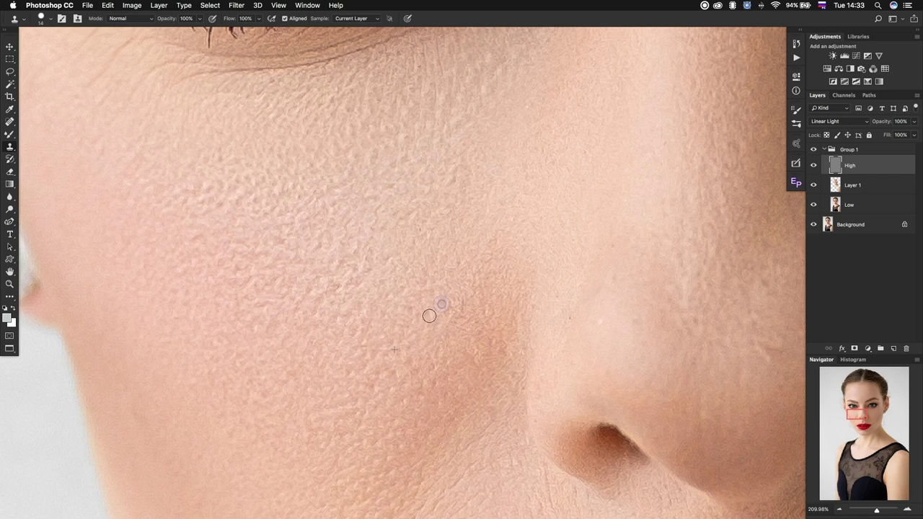
{"action": "left_click", "coordinate": [369, 465]}
{"action": "left_click", "coordinate": [334, 408]}
{"action": "left_click", "coordinate": [263, 359]}
{"action": "left_click", "coordinate": [457, 283]}
{"action": "left_click", "coordinate": [441, 237]}
- Even out remaining bumps and a small spot on the upper cheek
{"action": "left_click", "coordinate": [403, 249]}
{"action": "left_click", "coordinate": [442, 265]}
{"action": "left_click", "coordinate": [391, 244]}
{"action": "left_click", "coordinate": [411, 246]}
{"action": "left_click", "coordinate": [437, 235]}
{"action": "left_click", "coordinate": [452, 196]}
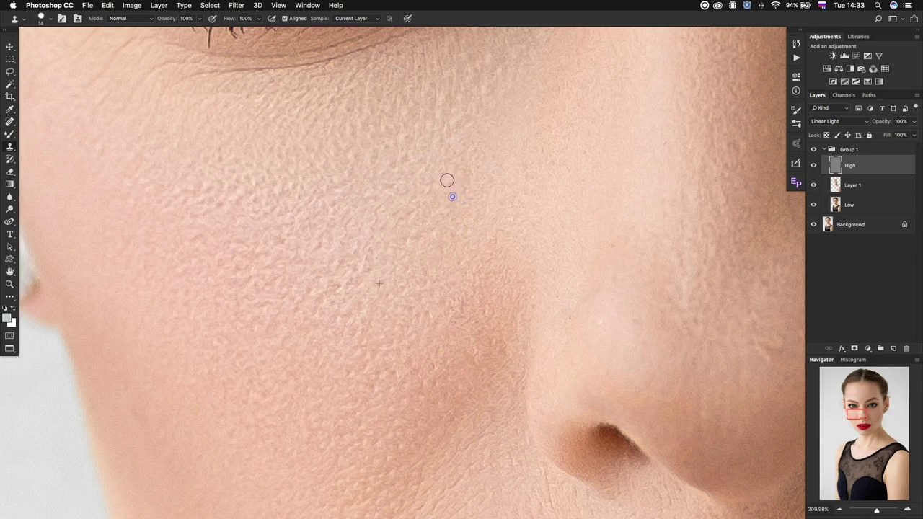
{"action": "left_click", "coordinate": [440, 225]}
{"action": "left_click", "coordinate": [450, 254]}
- Dab clean texture near the top of the cheek under the eye
{"action": "left_click", "coordinate": [480, 139]}
{"action": "left_click", "coordinate": [497, 120]}
{"action": "left_click", "coordinate": [488, 152]}
{"action": "left_click", "coordinate": [481, 177]}
{"action": "left_click", "coordinate": [491, 139]}
{"action": "left_click", "coordinate": [477, 149]}
{"action": "left_click", "coordinate": [493, 144]}
- Shrink the Clone Stamp to 7 px, sample skin near the nose and clone beside it
{"action": "scroll", "coordinate": [367, 296], "scroll_direction": "down", "scroll_amount": 4}
{"action": "scroll", "coordinate": [354, 233], "scroll_direction": "down", "scroll_amount": 3}
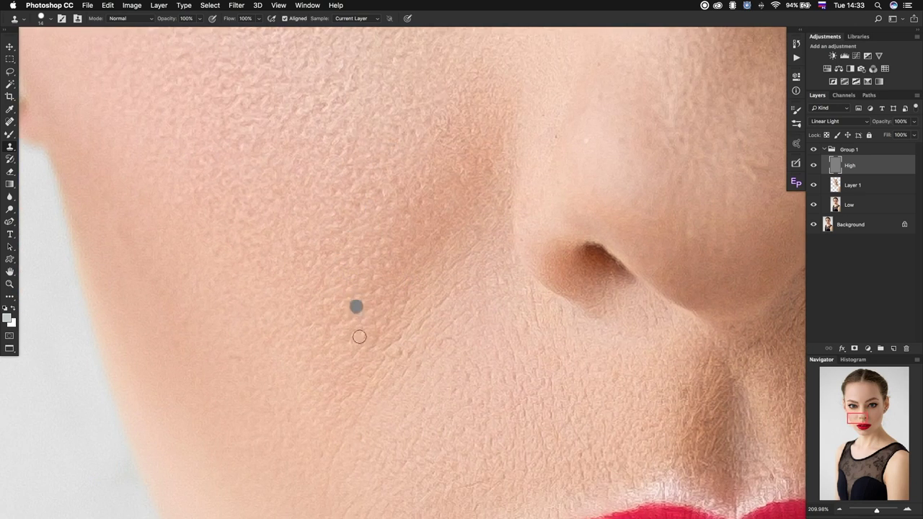
{"action": "scroll", "coordinate": [328, 317], "scroll_direction": "down", "scroll_amount": 2}
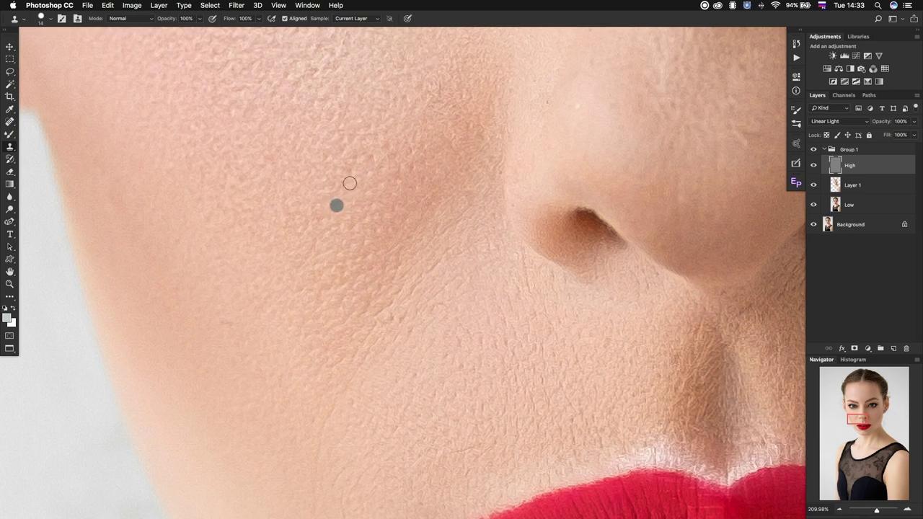
{"action": "left_click_drag", "start_coordinate": [353, 213], "coordinate": [350, 209]}
{"action": "left_click", "coordinate": [509, 266], "text": "alt"}
{"action": "left_click_drag", "start_coordinate": [514, 254], "coordinate": [520, 289]}
- Clone away the fine crease on the side of the nose
{"action": "left_click", "coordinate": [533, 78], "text": "alt"}
{"action": "left_click", "coordinate": [593, 57], "text": "alt"}
{"action": "left_click", "coordinate": [613, 105]}
{"action": "left_click_drag", "start_coordinate": [734, 124], "coordinate": [741, 138]}
{"action": "left_click", "coordinate": [699, 109], "text": "alt"}
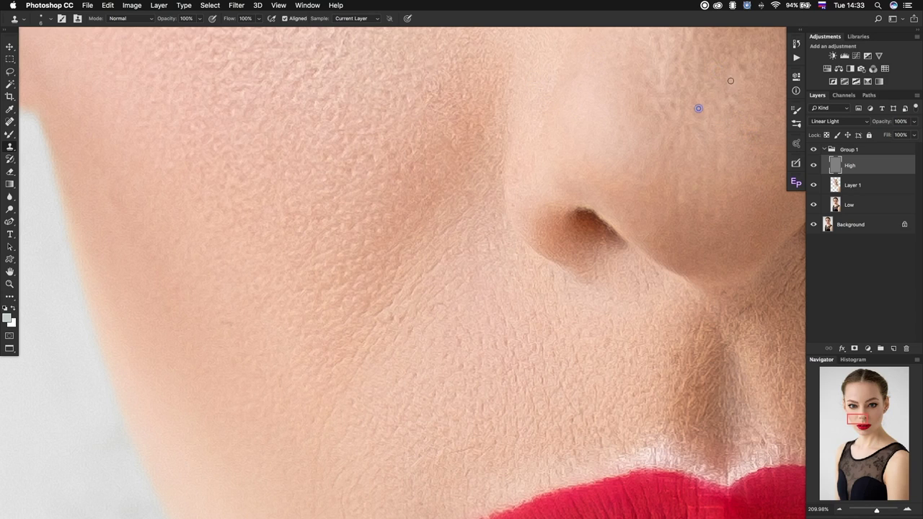
{"action": "left_click", "coordinate": [750, 124]}
- Retouch cheek skin beside the nostril, on the lower cheek and near the lip corner
{"action": "left_click_drag", "start_coordinate": [455, 324], "coordinate": [443, 245]}
{"action": "left_click", "coordinate": [422, 251]}
{"action": "left_click", "coordinate": [402, 236]}
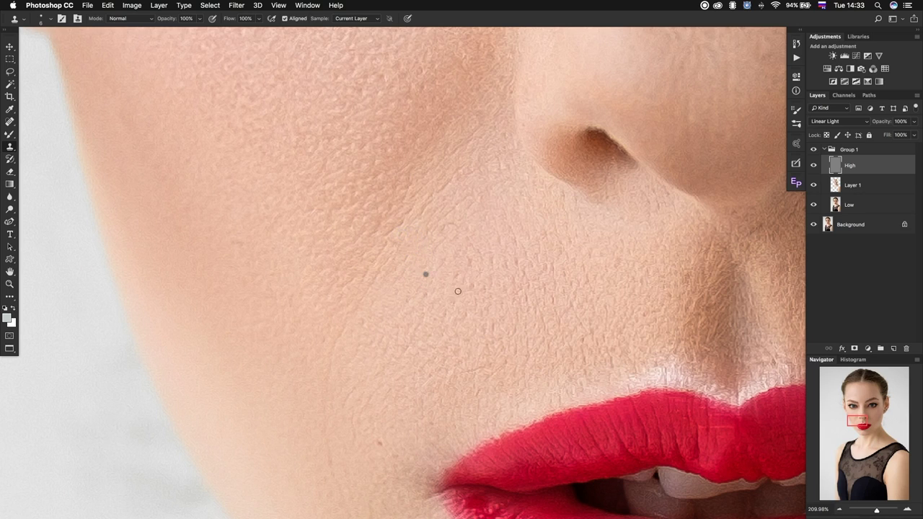
{"action": "left_click_drag", "start_coordinate": [421, 316], "coordinate": [417, 329]}
{"action": "left_click", "coordinate": [365, 401]}
{"action": "left_click", "coordinate": [351, 393]}
{"action": "left_click", "coordinate": [353, 361]}
- Smooth skin between cheek and lips, below the nostril and above the upper lip
{"action": "left_click", "coordinate": [383, 430]}
{"action": "left_click", "coordinate": [480, 369]}
{"action": "left_click", "coordinate": [430, 378]}
{"action": "left_click", "coordinate": [481, 390]}
{"action": "left_click", "coordinate": [494, 261]}
{"action": "left_click", "coordinate": [447, 306]}
{"action": "left_click", "coordinate": [450, 228]}
{"action": "left_click", "coordinate": [551, 299]}
{"action": "left_click", "coordinate": [544, 323]}
{"action": "left_click", "coordinate": [579, 321]}
- Dab clean texture beside the lip corner and below the nostrils
{"action": "mouse_move", "coordinate": [433, 358]}
{"action": "left_mouse_down"}
{"action": "mouse_move", "coordinate": [431, 228]}
{"action": "mouse_move", "coordinate": [406, 158]}
{"action": "left_mouse_up"}
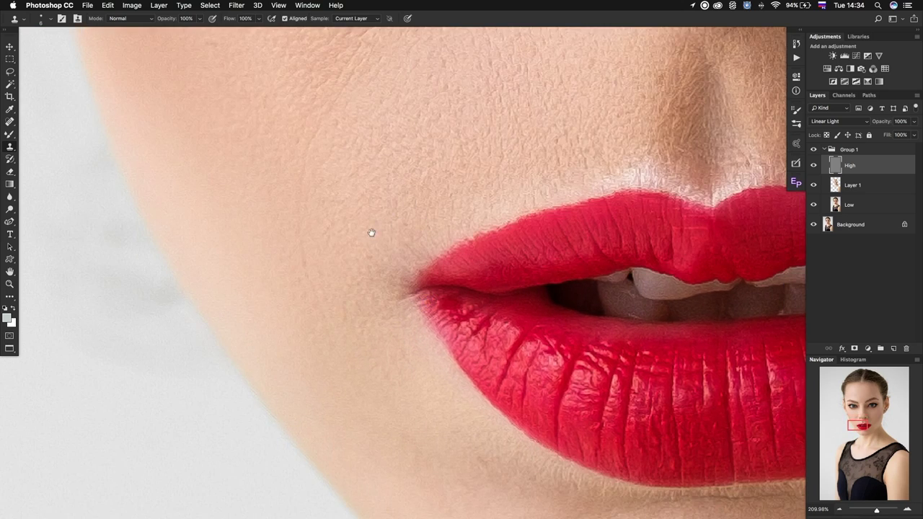
{"action": "left_click", "coordinate": [478, 454]}
{"action": "left_click_drag", "start_coordinate": [530, 119], "coordinate": [325, 247]}
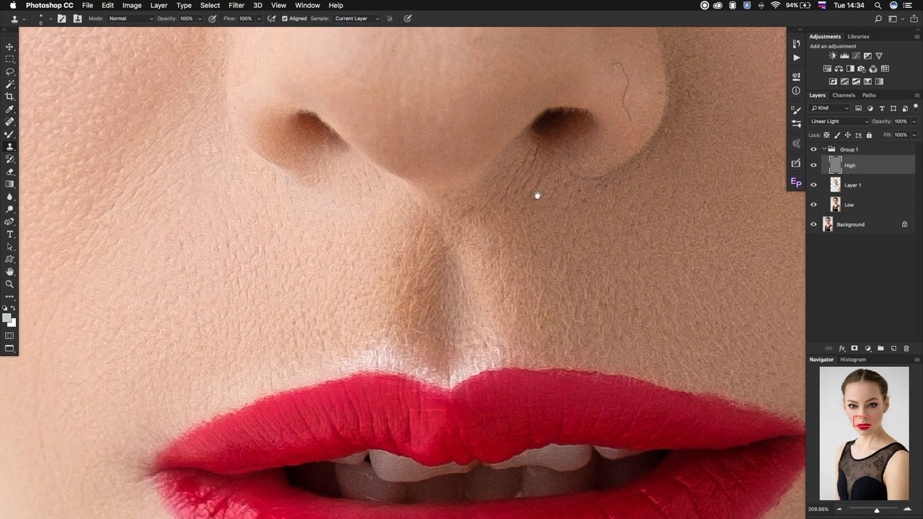
{"action": "left_click_drag", "start_coordinate": [536, 192], "coordinate": [428, 311]}
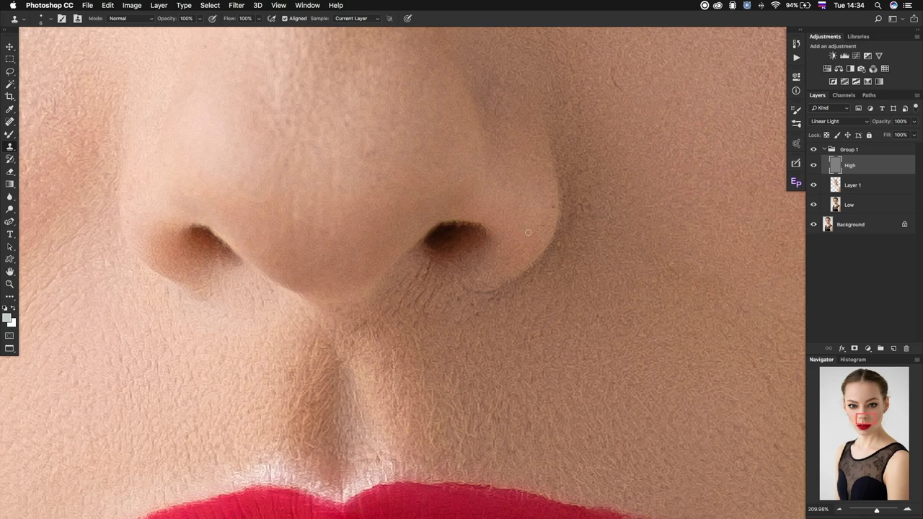
{"action": "left_click", "coordinate": [346, 123]}
{"action": "left_click", "coordinate": [299, 207]}
- Clone over the remaining texture on the upper lip area
{"action": "scroll", "coordinate": [274, 334], "scroll_direction": "left", "scroll_amount": 5}
{"action": "scroll", "coordinate": [274, 334], "scroll_direction": "down", "scroll_amount": 2}
{"action": "left_click_drag", "start_coordinate": [360, 253], "coordinate": [369, 263]}
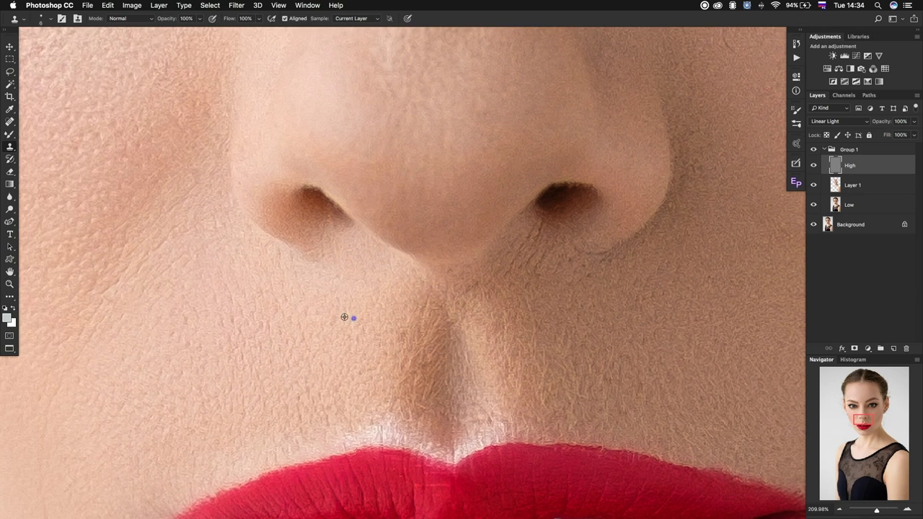
{"action": "scroll", "coordinate": [450, 321], "scroll_direction": "down", "scroll_amount": 2}
{"action": "scroll", "coordinate": [450, 321], "scroll_direction": "right", "scroll_amount": 5}
{"action": "scroll", "coordinate": [450, 321], "scroll_direction": "down", "scroll_amount": 1}
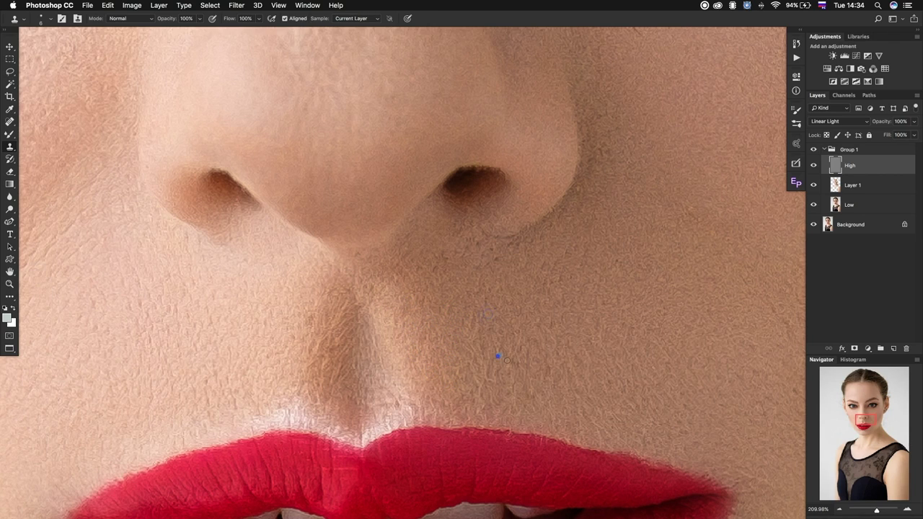
- Clone clean skin over the flaw beside the nose and along the lower-lip edge, undoing one stroke
{"action": "left_click", "coordinate": [397, 382], "text": "alt"}
{"action": "left_click", "coordinate": [400, 396]}
{"action": "mouse_move", "coordinate": [312, 361]}
{"action": "left_mouse_down"}
{"action": "mouse_move", "coordinate": [385, 239]}
{"action": "mouse_move", "coordinate": [383, 266]}
{"action": "left_mouse_up"}
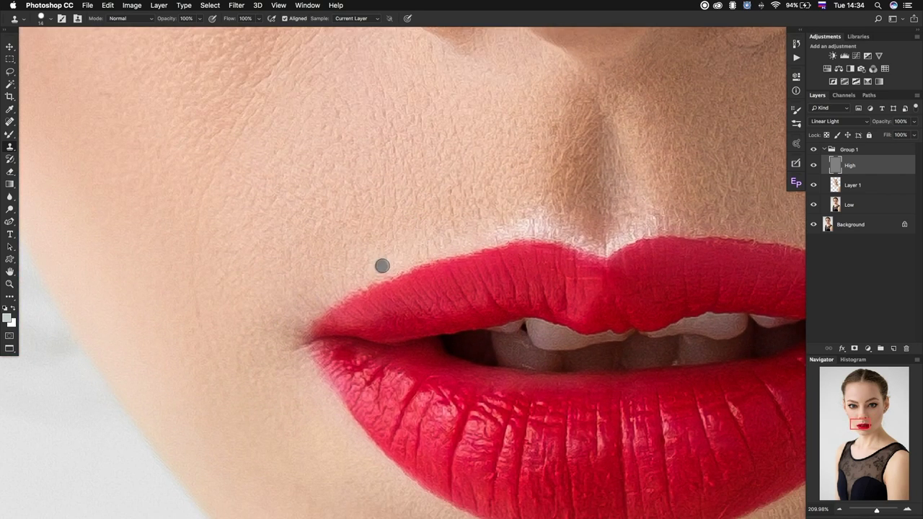
{"action": "left_click", "coordinate": [385, 268], "text": "alt"}
{"action": "left_click", "coordinate": [404, 238]}
{"action": "mouse_move", "coordinate": [311, 437]}
{"action": "left_mouse_down"}
{"action": "mouse_move", "coordinate": [338, 412]}
{"action": "mouse_move", "coordinate": [368, 450]}
{"action": "left_mouse_up"}
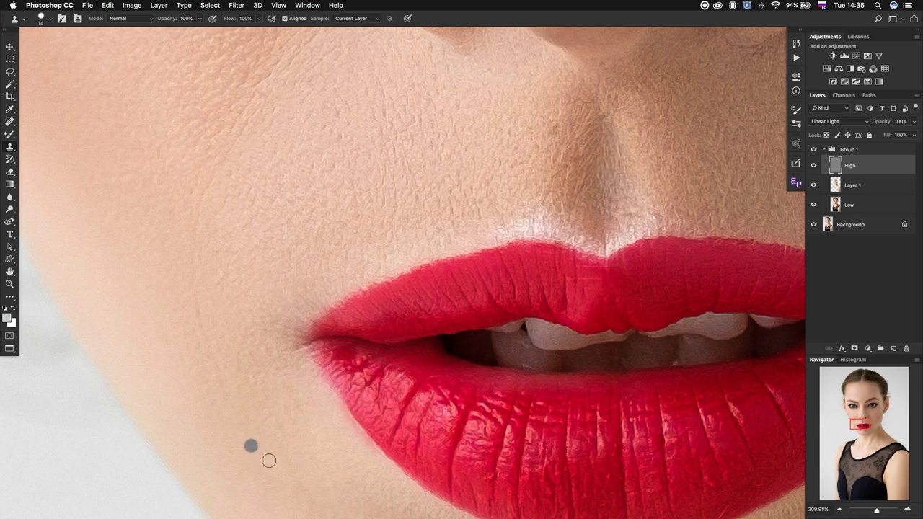
{"action": "mouse_move", "coordinate": [341, 412]}
{"action": "left_mouse_down"}
{"action": "mouse_move", "coordinate": [375, 454]}
{"action": "mouse_move", "coordinate": [342, 423]}
{"action": "left_mouse_up"}
{"action": "mouse_move", "coordinate": [344, 466]}
{"action": "left_mouse_down"}
{"action": "mouse_move", "coordinate": [354, 445]}
{"action": "mouse_move", "coordinate": [339, 418]}
{"action": "mouse_move", "coordinate": [350, 479]}
{"action": "mouse_move", "coordinate": [337, 429]}
{"action": "mouse_move", "coordinate": [365, 444]}
{"action": "left_mouse_up"}
{"action": "key", "text": "ctrl+z"}
- Move the view to the lower lip's right corner and set the clone brush to 11 px
{"action": "left_click_drag", "start_coordinate": [340, 449], "coordinate": [329, 342]}
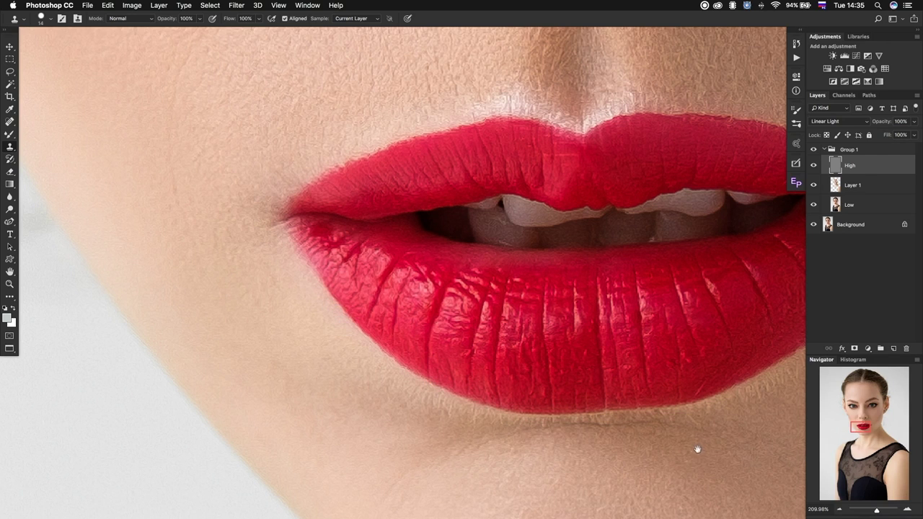
{"action": "left_click_drag", "start_coordinate": [697, 447], "coordinate": [428, 382]}
{"action": "left_click_drag", "start_coordinate": [545, 336], "coordinate": [495, 368]}
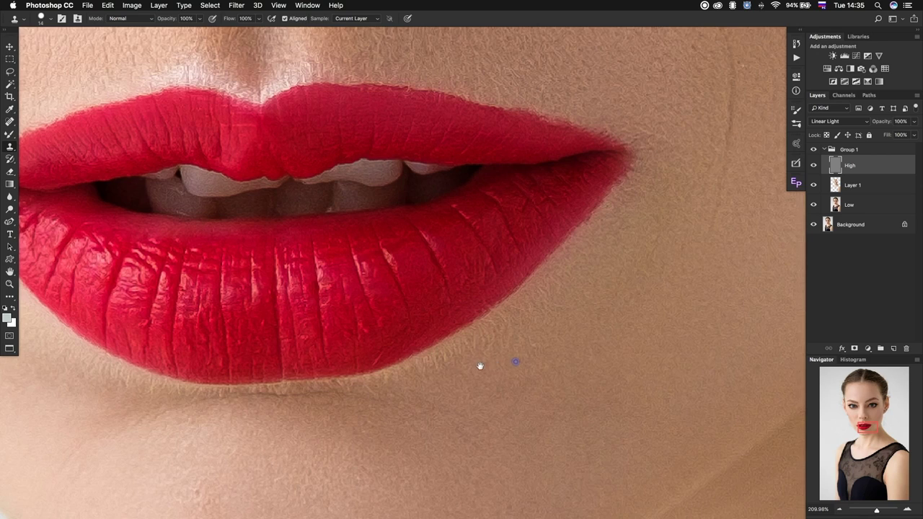
{"action": "scroll", "coordinate": [453, 367], "scroll_direction": "up", "scroll_amount": 3}
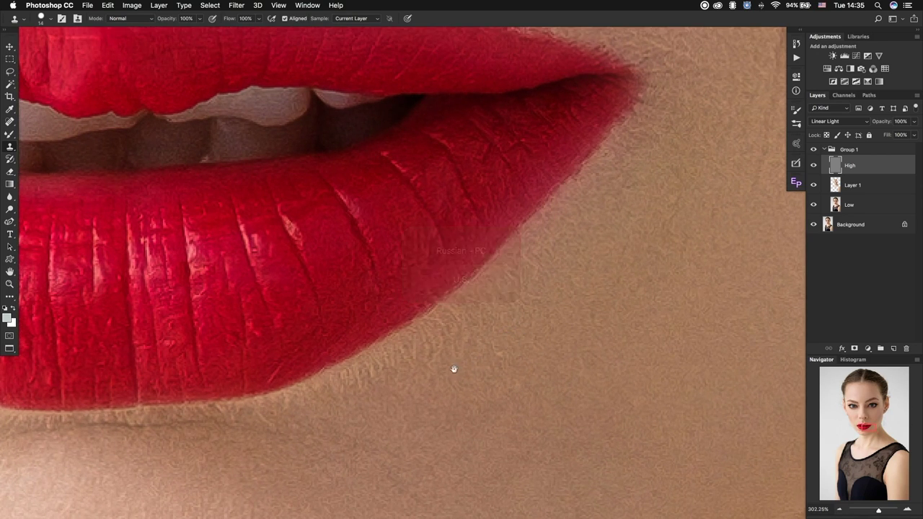
{"action": "left_click_drag", "start_coordinate": [454, 367], "coordinate": [511, 333]}
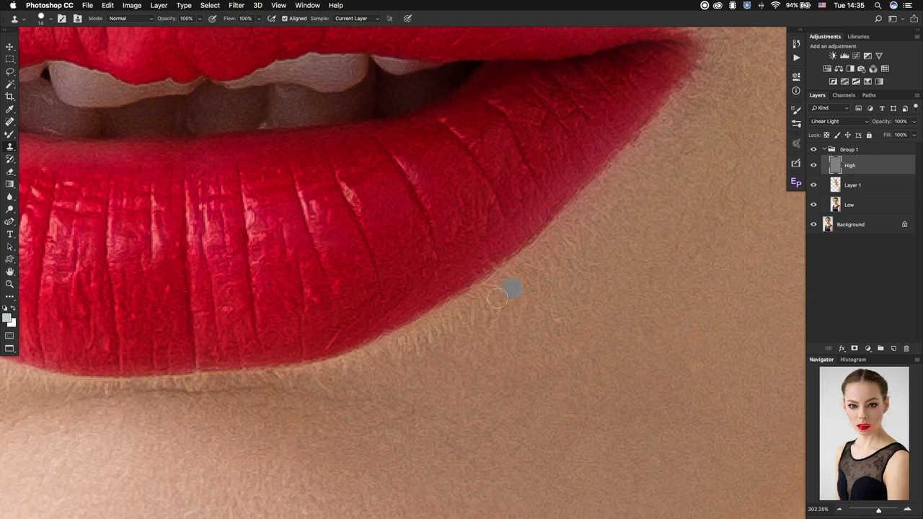
{"action": "left_click_drag", "start_coordinate": [562, 253], "coordinate": [540, 246], "text": "ctrl+alt"}
{"action": "scroll", "coordinate": [372, 274], "scroll_direction": "down", "scroll_amount": 3}
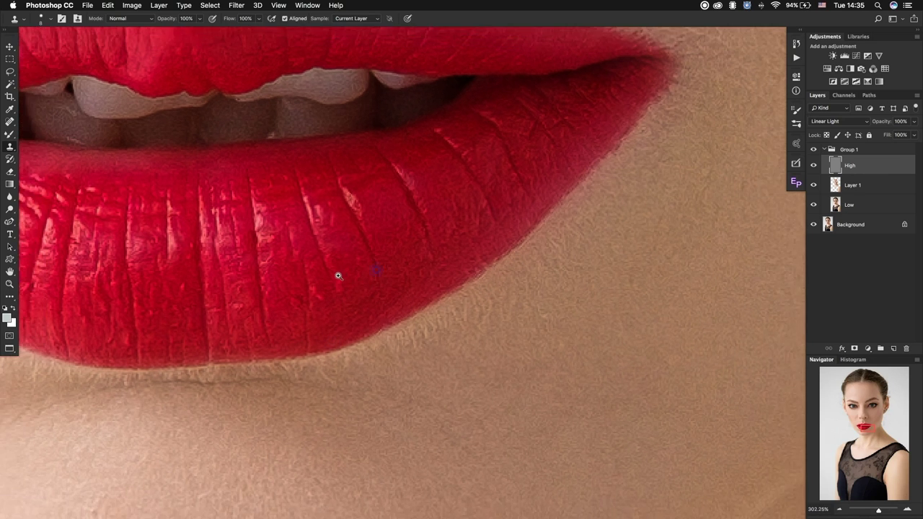
- Dab the Clone Stamp over blemishes across the centre and right side of the chin
{"action": "scroll", "coordinate": [354, 284], "scroll_direction": "down", "scroll_amount": 3}
{"action": "scroll", "coordinate": [237, 372], "scroll_direction": "up", "scroll_amount": 3}
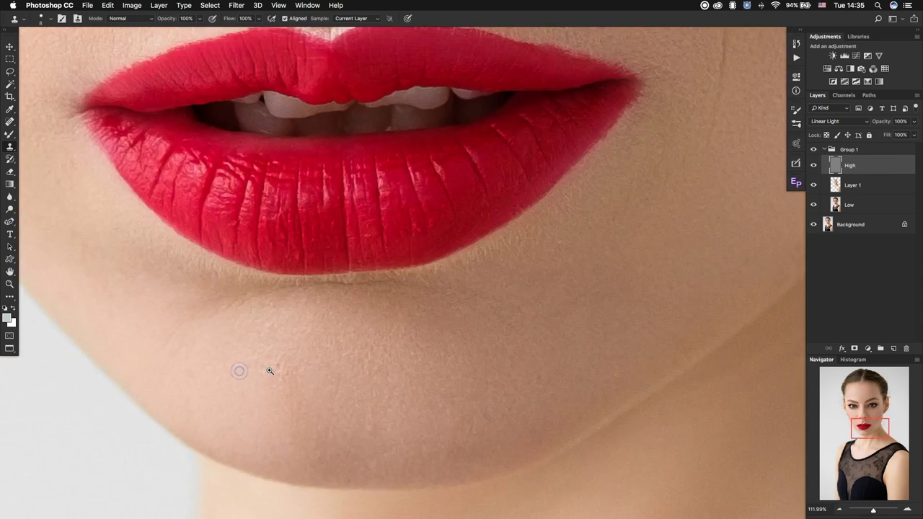
{"action": "scroll", "coordinate": [267, 367], "scroll_direction": "up", "scroll_amount": 3}
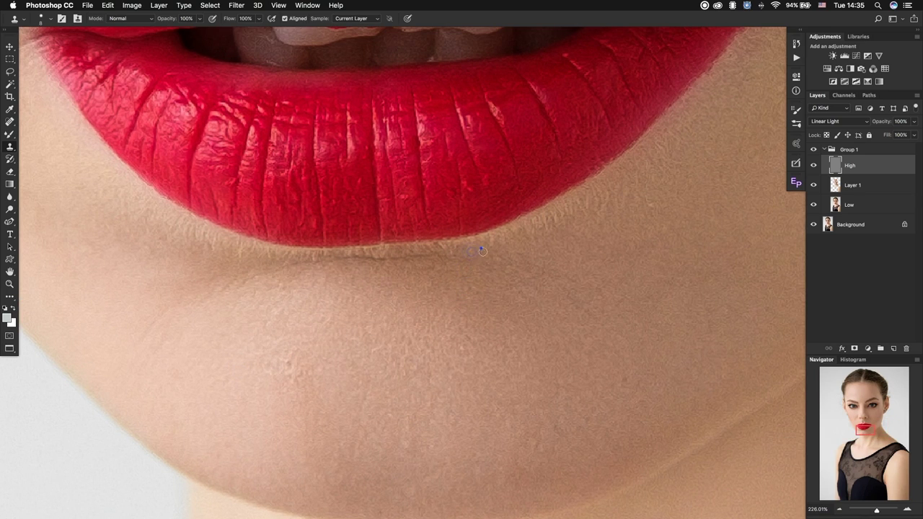
{"action": "left_click", "coordinate": [461, 352]}
{"action": "left_click", "coordinate": [556, 328]}
{"action": "left_click", "coordinate": [572, 298]}
{"action": "left_click", "coordinate": [598, 296]}
{"action": "left_click", "coordinate": [653, 249]}
{"action": "left_click", "coordinate": [755, 238]}
{"action": "left_click", "coordinate": [730, 301]}
{"action": "left_click", "coordinate": [592, 330]}
- Resample clean skin and clone out blemishes on the left, middle and lower chin
{"action": "left_click", "coordinate": [627, 376]}
{"action": "left_click", "coordinate": [250, 367], "text": "alt"}
{"action": "left_click", "coordinate": [289, 363]}
{"action": "left_click", "coordinate": [313, 372]}
{"action": "left_click", "coordinate": [278, 368]}
{"action": "left_click", "coordinate": [373, 349]}
{"action": "left_click", "coordinate": [371, 379]}
{"action": "left_click", "coordinate": [355, 453]}
{"action": "left_click", "coordinate": [395, 416]}
{"action": "left_click", "coordinate": [406, 444]}
{"action": "left_click", "coordinate": [437, 450]}
- Touch up the remaining chin flaws, then sample a new clone source and pan upward
{"action": "left_click", "coordinate": [427, 478]}
{"action": "left_click", "coordinate": [343, 444]}
{"action": "left_click", "coordinate": [527, 444]}
{"action": "left_click", "coordinate": [502, 426]}
{"action": "left_click", "coordinate": [556, 431]}
{"action": "left_click", "coordinate": [462, 449]}
{"action": "left_click", "coordinate": [481, 473]}
{"action": "left_click", "coordinate": [511, 466]}
{"action": "left_click", "coordinate": [645, 288]}
{"action": "scroll", "coordinate": [577, 331], "scroll_direction": "up", "scroll_amount": 5}
{"action": "scroll", "coordinate": [577, 331], "scroll_direction": "right", "scroll_amount": 3}
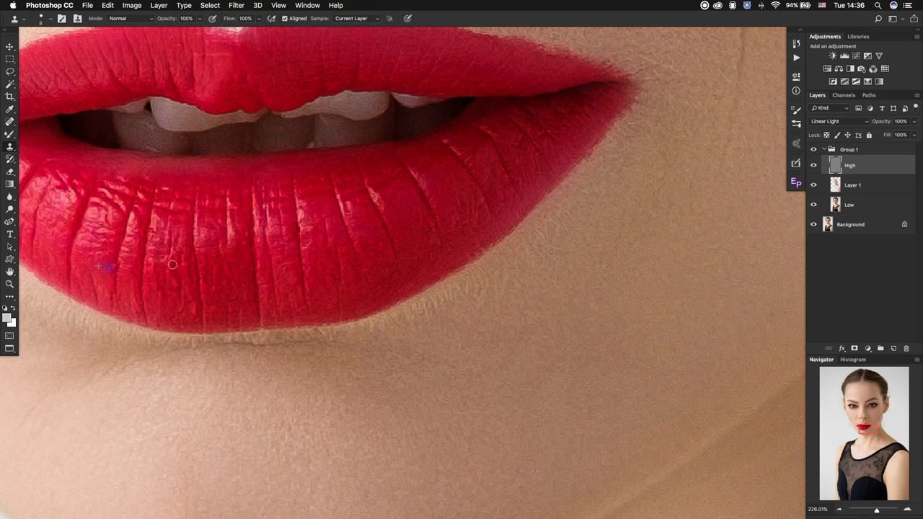
{"action": "scroll", "coordinate": [604, 305], "scroll_direction": "up", "scroll_amount": 5}
{"action": "scroll", "coordinate": [604, 305], "scroll_direction": "right", "scroll_amount": 3}
{"action": "scroll", "coordinate": [522, 406], "scroll_direction": "up", "scroll_amount": 1}
{"action": "scroll", "coordinate": [528, 371], "scroll_direction": "up", "scroll_amount": 3}
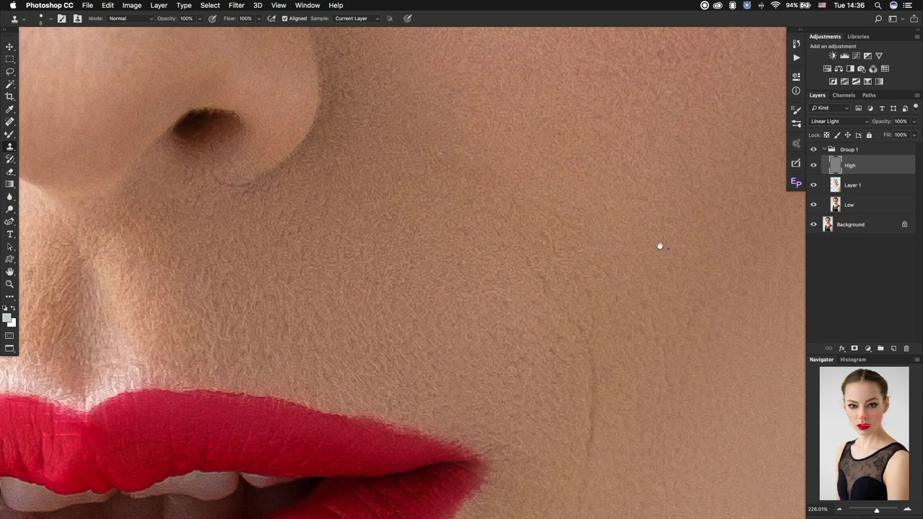
- Pan up to the cheek and sample clean cheek skin as the clone source
{"action": "scroll", "coordinate": [666, 250], "scroll_direction": "right", "scroll_amount": 8}
{"action": "scroll", "coordinate": [418, 315], "scroll_direction": "up", "scroll_amount": 5}
{"action": "scroll", "coordinate": [418, 315], "scroll_direction": "left", "scroll_amount": 3}
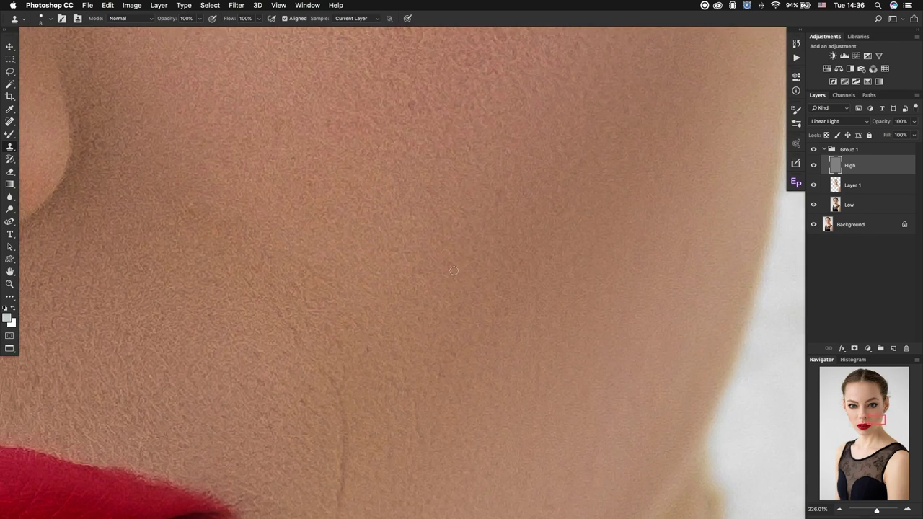
{"action": "scroll", "coordinate": [418, 315], "scroll_direction": "up", "scroll_amount": 5}
{"action": "scroll", "coordinate": [313, 292], "scroll_direction": "left", "scroll_amount": 3}
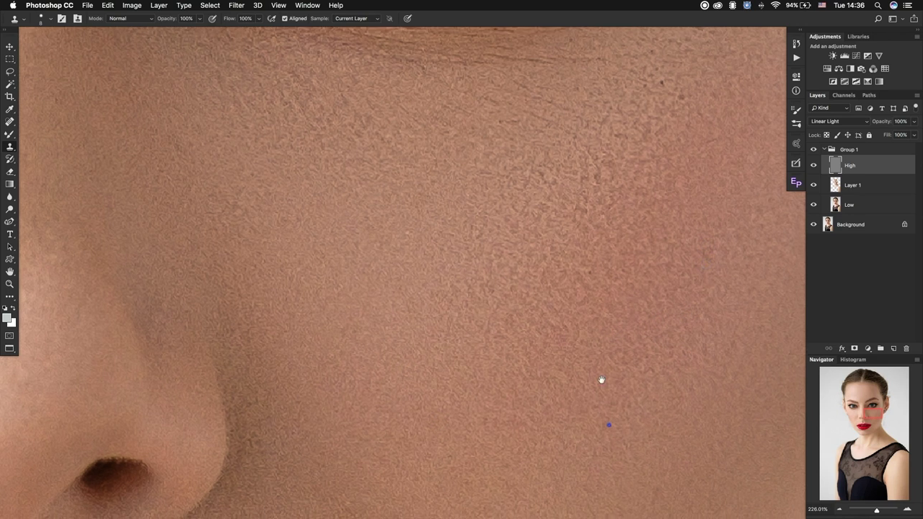
{"action": "scroll", "coordinate": [602, 375], "scroll_direction": "down", "scroll_amount": 5}
{"action": "left_click", "coordinate": [410, 242], "text": "alt"}
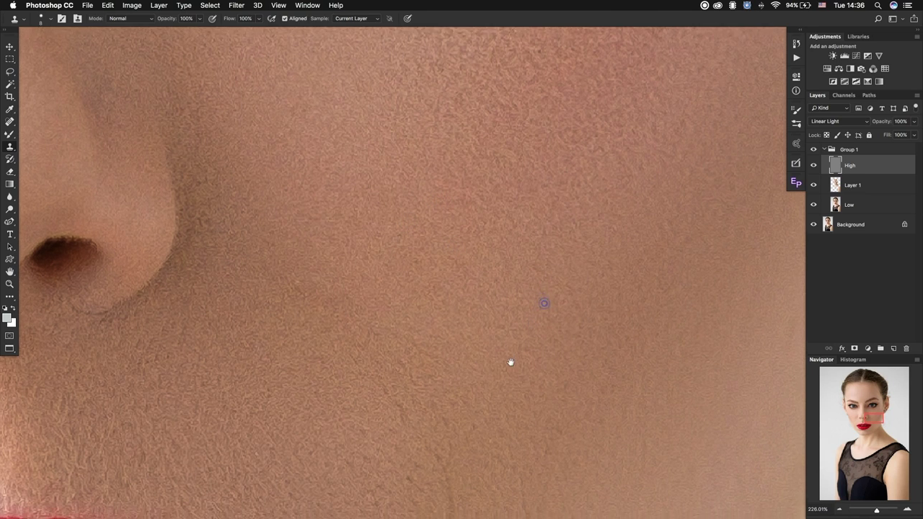
{"action": "scroll", "coordinate": [498, 392], "scroll_direction": "down", "scroll_amount": 5}
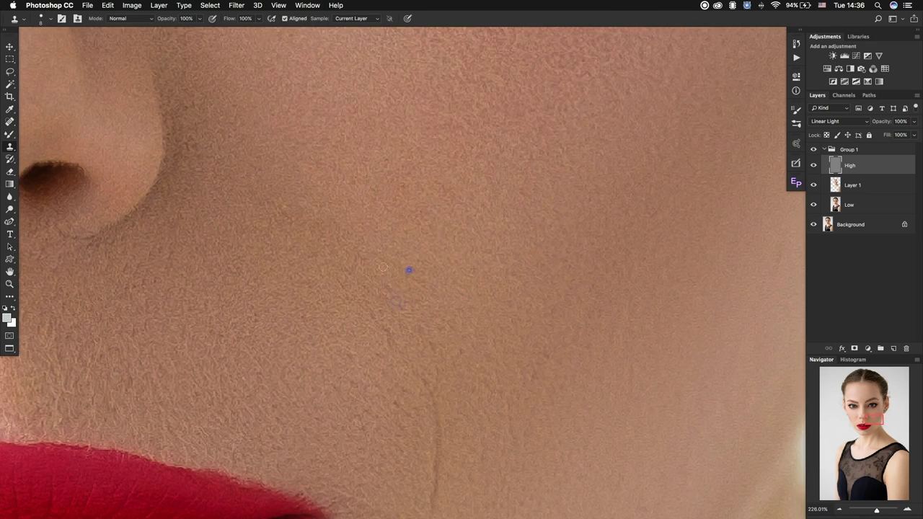
{"action": "scroll", "coordinate": [489, 356], "scroll_direction": "up", "scroll_amount": 2}
{"action": "scroll", "coordinate": [489, 356], "scroll_direction": "up", "scroll_amount": 3}
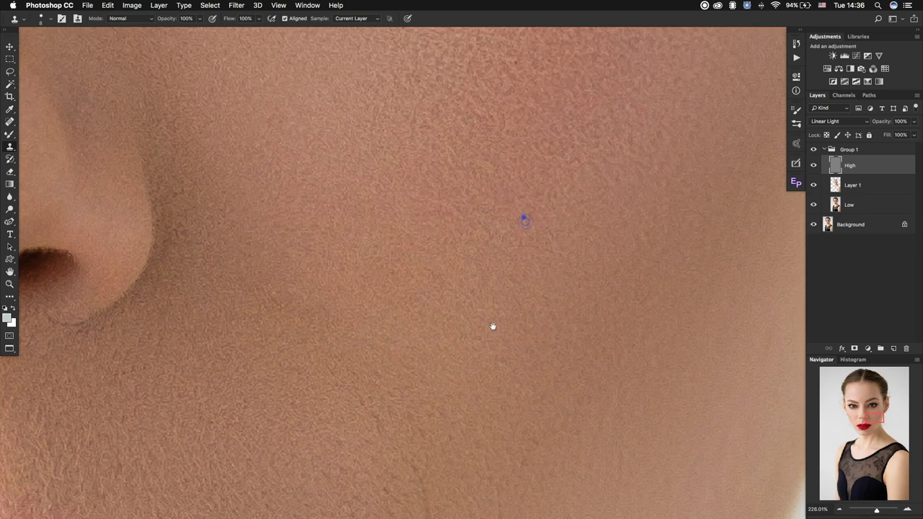
{"action": "scroll", "coordinate": [492, 324], "scroll_direction": "up", "scroll_amount": 5}
{"action": "scroll", "coordinate": [500, 380], "scroll_direction": "up", "scroll_amount": 5}
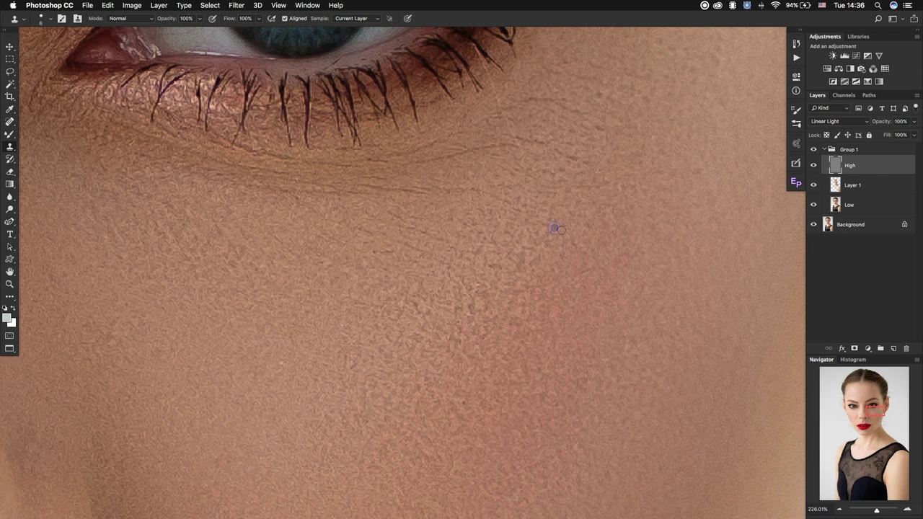
- Clone out flaws at the right brow's outer end and above it, then fit the portrait on screen
{"action": "left_click_drag", "start_coordinate": [274, 336], "coordinate": [452, 277]}
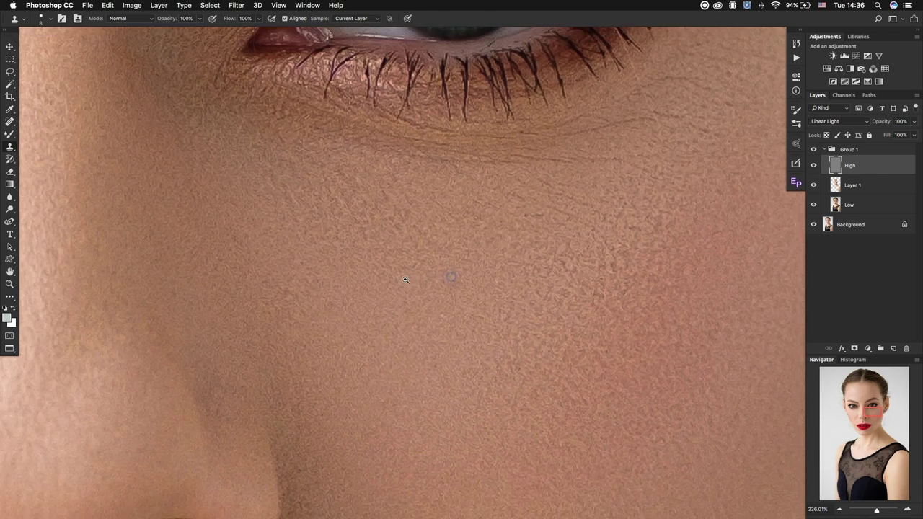
{"action": "scroll", "coordinate": [401, 267], "scroll_direction": "down", "scroll_amount": 5}
{"action": "scroll", "coordinate": [546, 282], "scroll_direction": "up", "scroll_amount": 3}
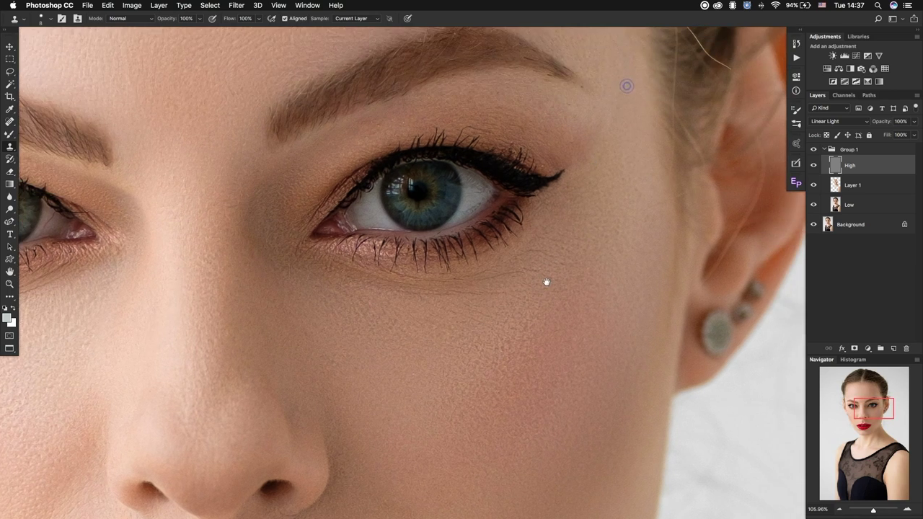
{"action": "scroll", "coordinate": [531, 253], "scroll_direction": "up", "scroll_amount": 3}
{"action": "key", "text": "ctrl+space"}
{"action": "left_click", "coordinate": [574, 262]}
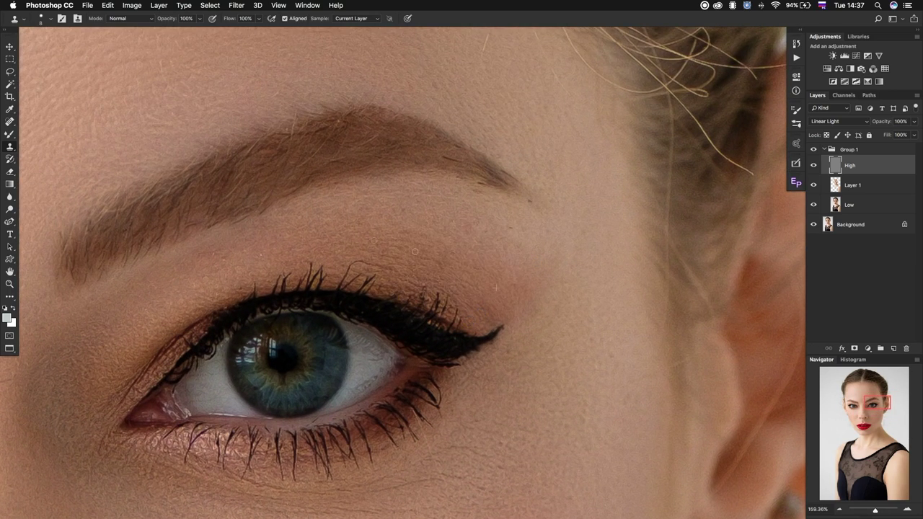
{"action": "left_click", "coordinate": [532, 197]}
{"action": "left_click", "coordinate": [503, 71], "text": "alt"}
{"action": "left_click_drag", "start_coordinate": [484, 100], "coordinate": [548, 254]}
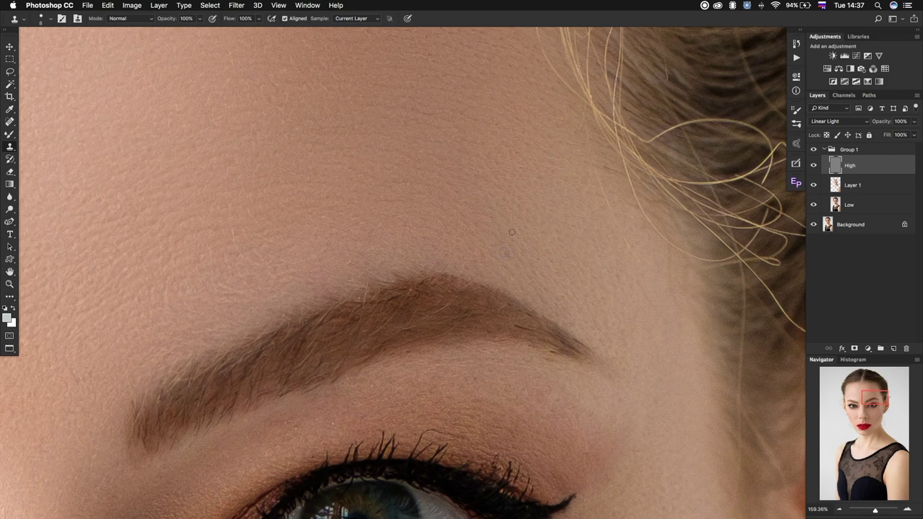
{"action": "key", "text": "super+0"}
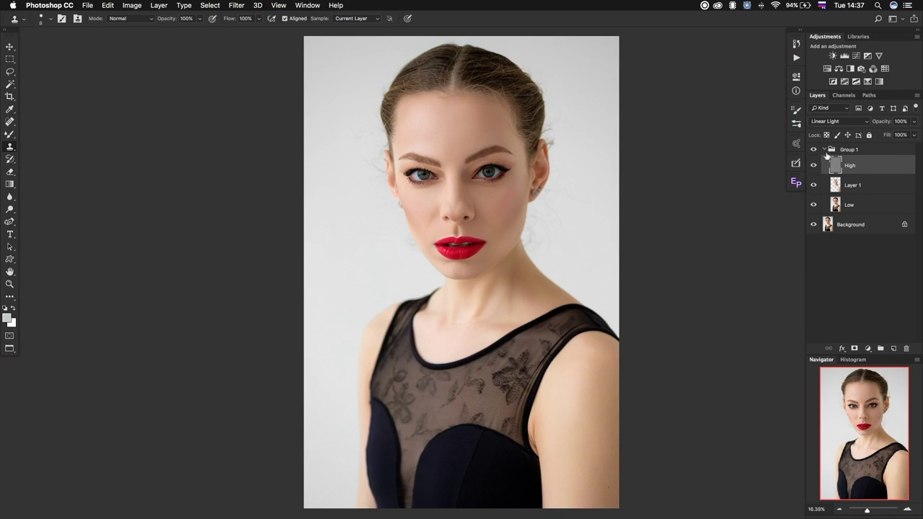
- Toggle Group 1 on and off at closer zoom to compare skin before and after retouching
{"action": "left_click", "coordinate": [813, 149]}
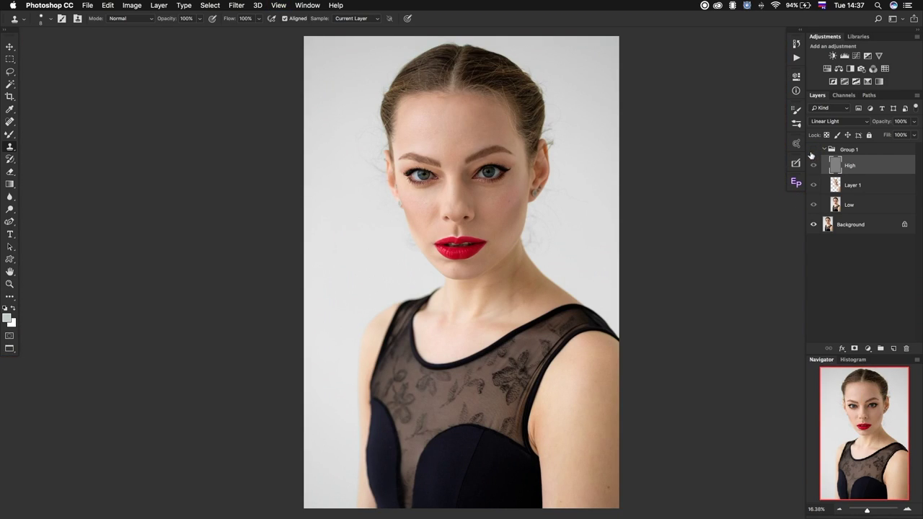
{"action": "key", "text": "super+plus"}
{"action": "key", "text": "super+plus"}
{"action": "key", "text": "super+plus"}
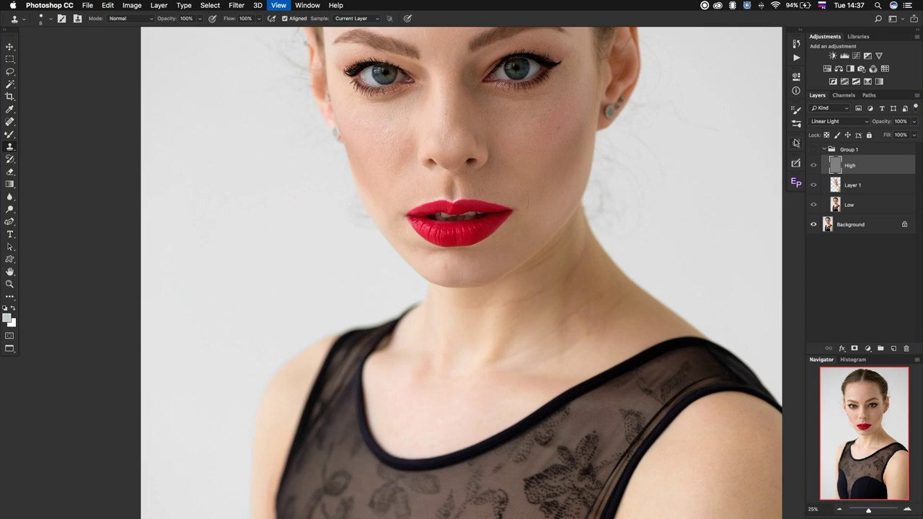
{"action": "left_click_drag", "start_coordinate": [577, 242], "coordinate": [514, 327]}
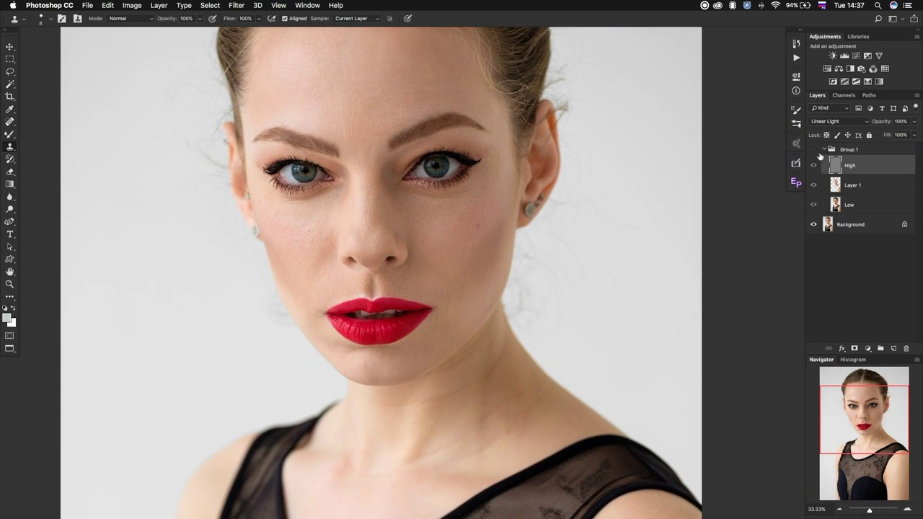
{"action": "left_click", "coordinate": [813, 150]}
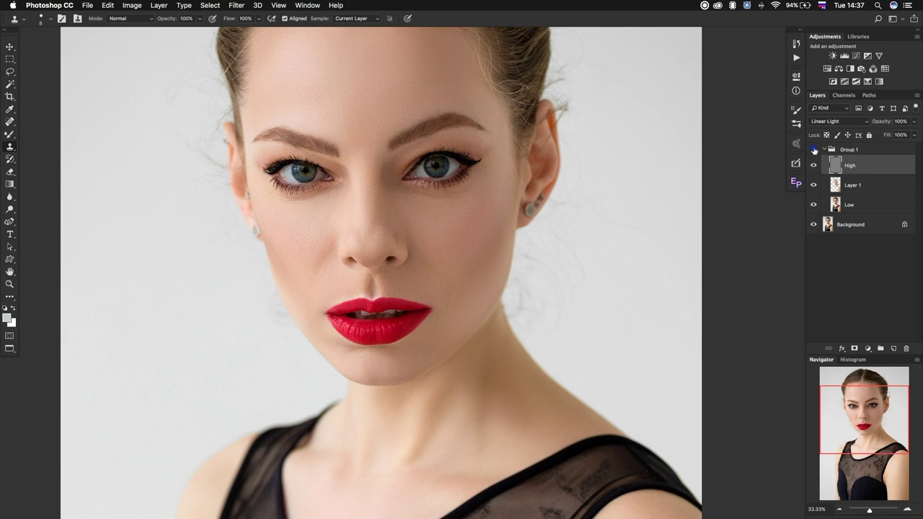
{"action": "left_click", "coordinate": [813, 149]}
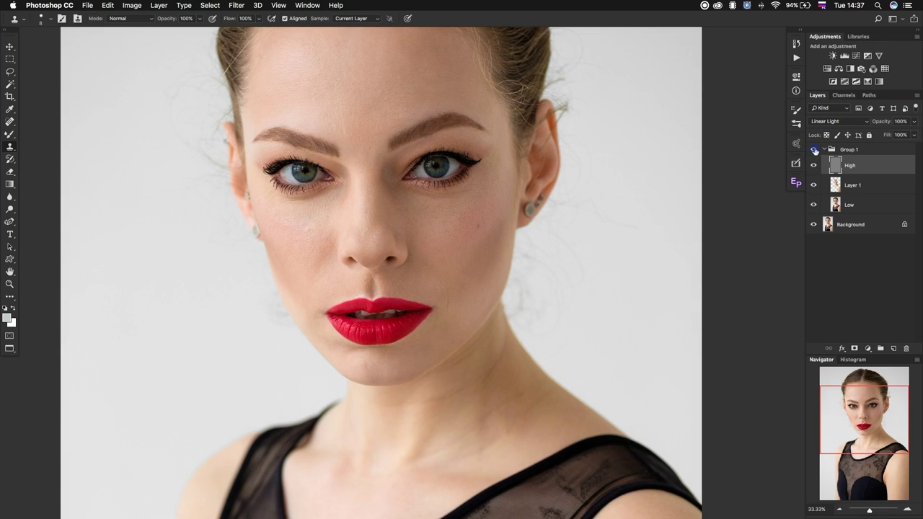
{"action": "left_click", "coordinate": [813, 149]}
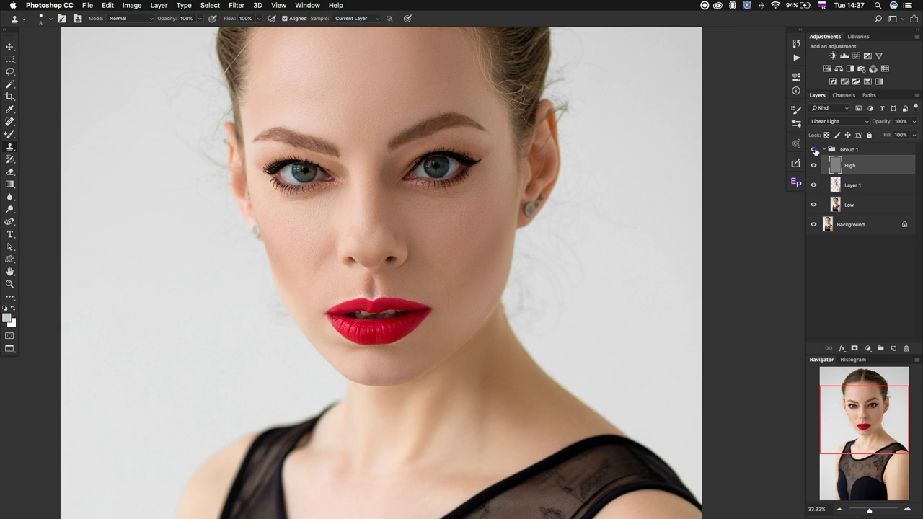
- Leave the retouch visible, zoom out to the whole portrait and merge all layers into one
{"action": "left_click", "coordinate": [814, 149]}
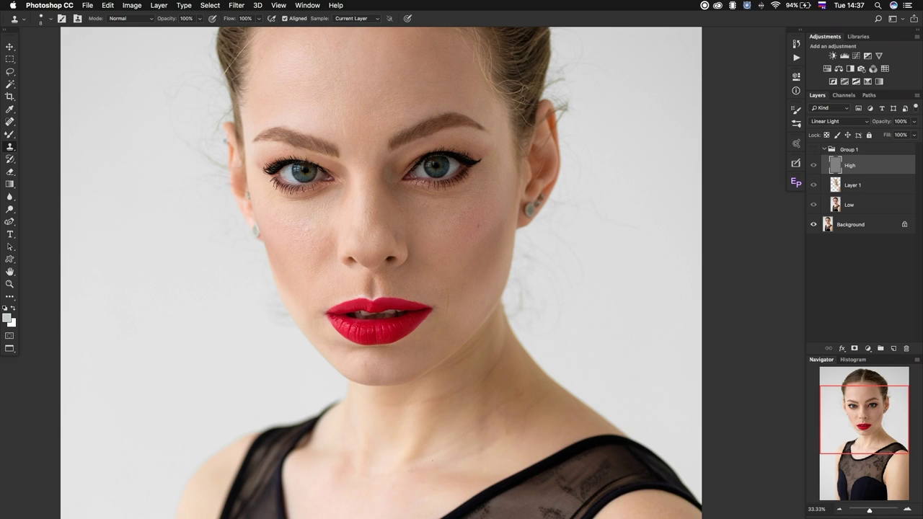
{"action": "left_click", "coordinate": [814, 150]}
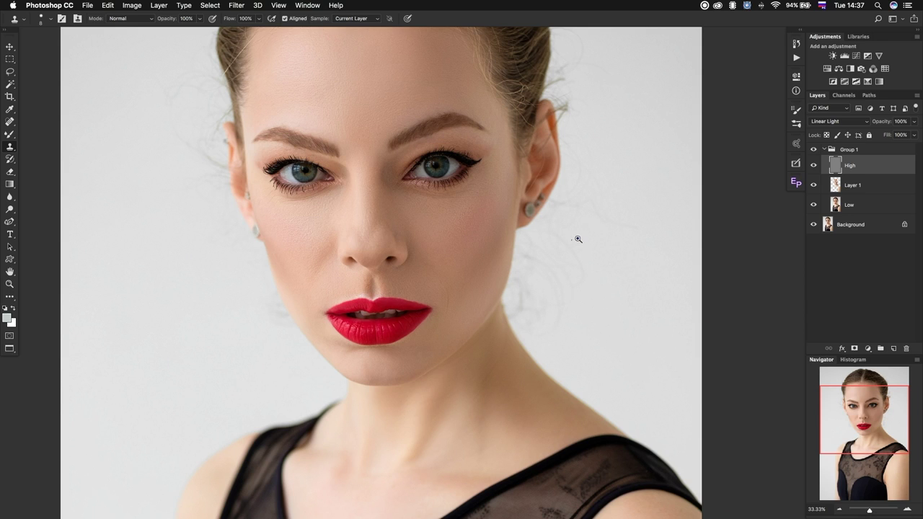
{"action": "left_click_drag", "start_coordinate": [577, 239], "coordinate": [564, 229]}
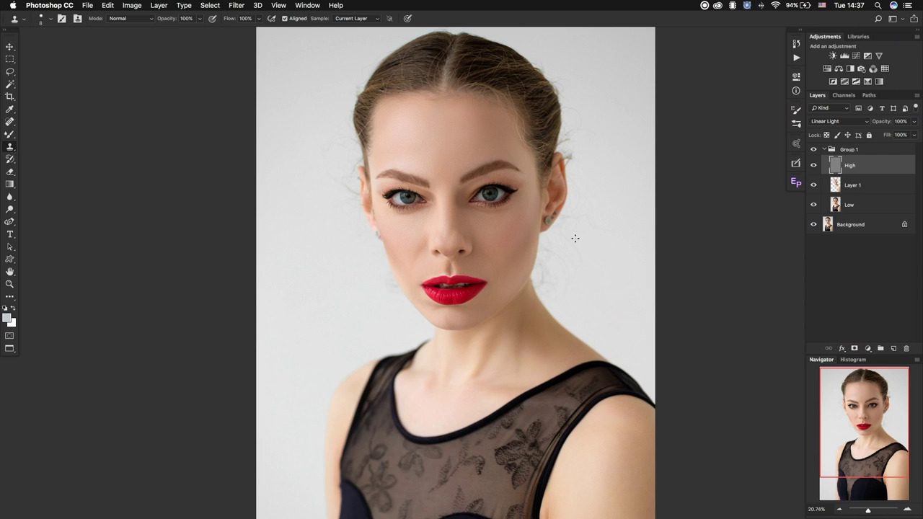
{"action": "key", "text": "ctrl+alt+shift+e"}
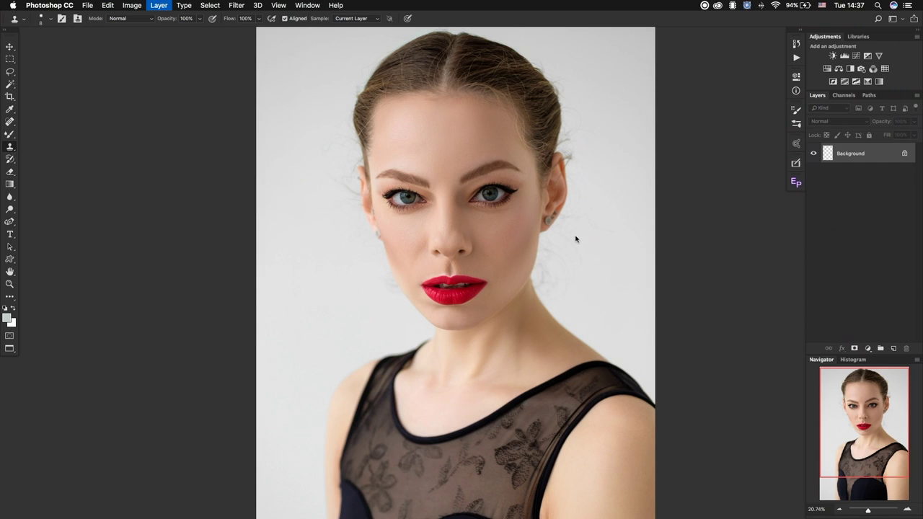
- Zoom into the eye and set up the Spot Healing Brush at a few pixels
{"action": "scroll", "coordinate": [406, 198], "scroll_direction": "up", "scroll_amount": 2}
{"action": "scroll", "coordinate": [447, 203], "scroll_direction": "up", "scroll_amount": 2}
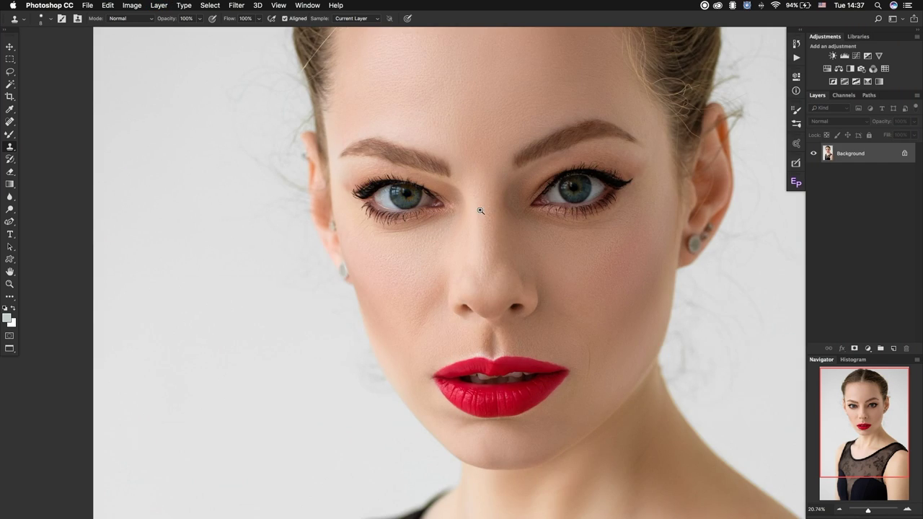
{"action": "scroll", "coordinate": [467, 204], "scroll_direction": "up", "scroll_amount": 3}
{"action": "scroll", "coordinate": [466, 204], "scroll_direction": "up", "scroll_amount": 4}
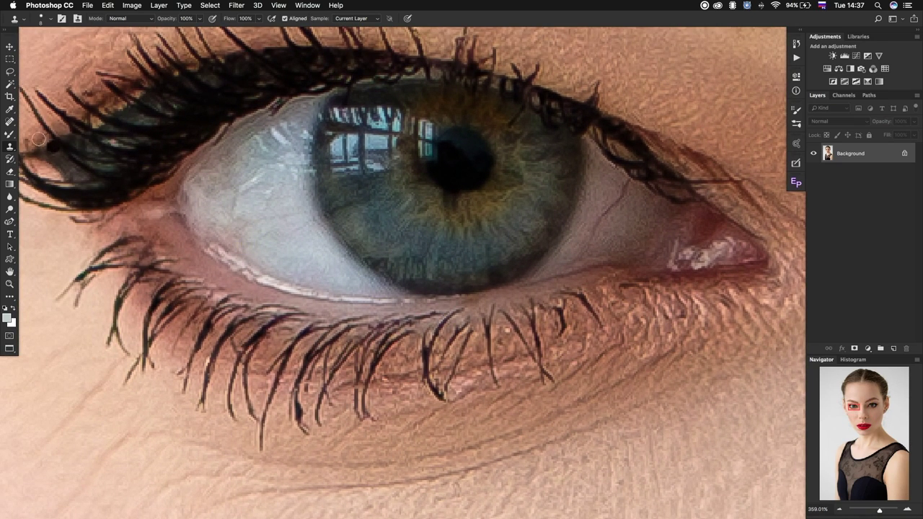
{"action": "left_click", "coordinate": [11, 121]}
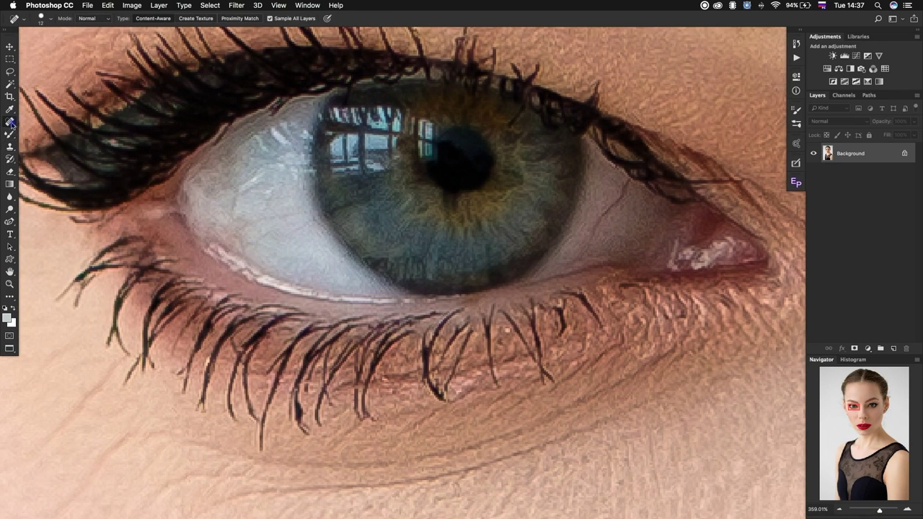
{"action": "left_click_drag", "start_coordinate": [274, 211], "coordinate": [272, 213]}
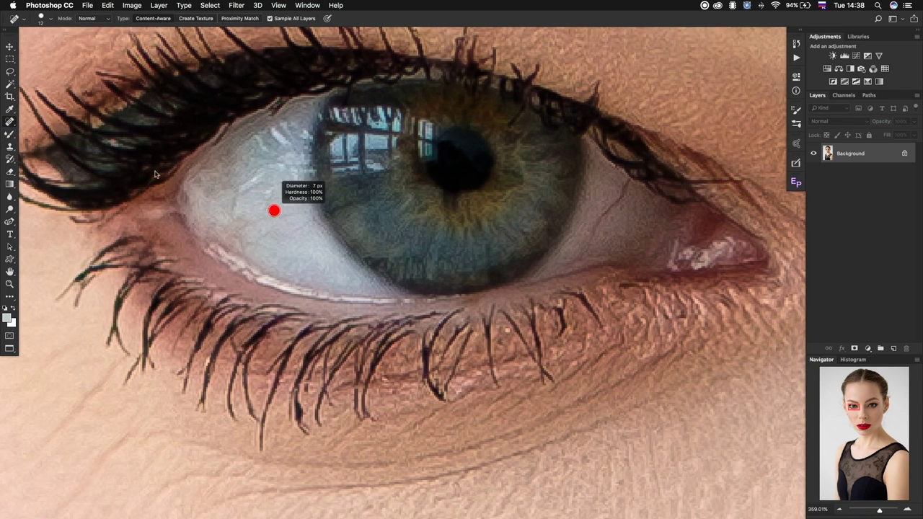
{"action": "right_click", "coordinate": [10, 121]}
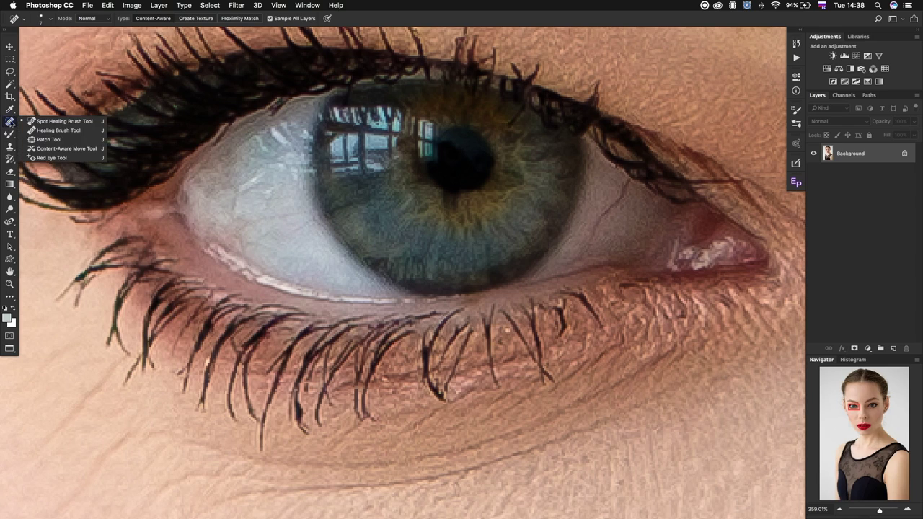
{"action": "left_click", "coordinate": [70, 124]}
- Heal the red vein in the eye white, undoing the last stroke
{"action": "left_click_drag", "start_coordinate": [627, 185], "coordinate": [586, 249]}
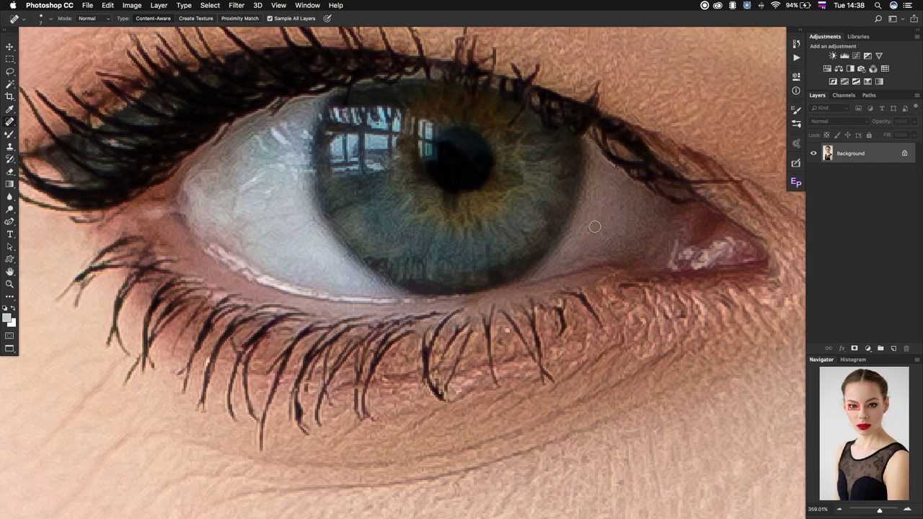
{"action": "key", "text": "super+z"}
{"action": "key", "text": "super+z"}
{"action": "key", "text": "super+z"}
{"action": "key", "text": "super+z"}
{"action": "scroll", "coordinate": [606, 208], "scroll_direction": "right", "scroll_amount": 5}
{"action": "scroll", "coordinate": [606, 209], "scroll_direction": "down", "scroll_amount": 1}
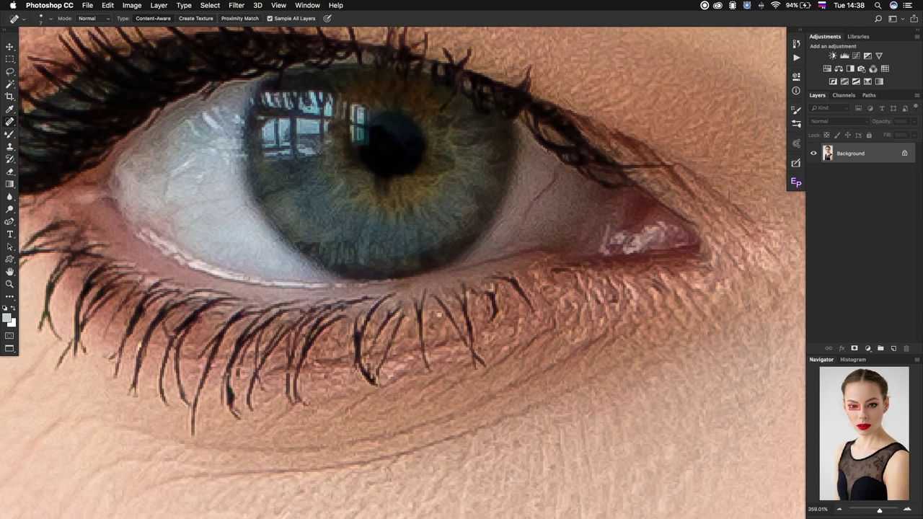
{"action": "key", "text": "F2"}
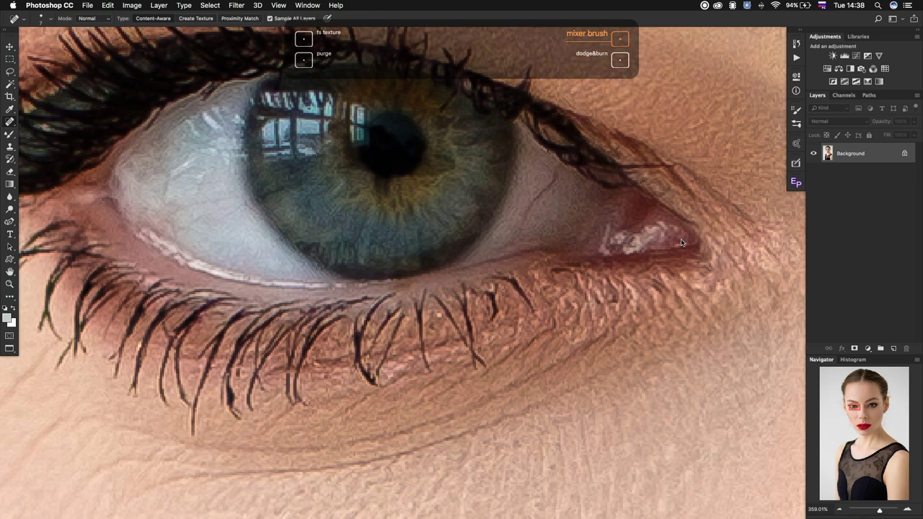
- Blur the Low layer with a 1 px Gaussian radius and shrink the Mixer Brush
{"action": "type", "text": "1"}
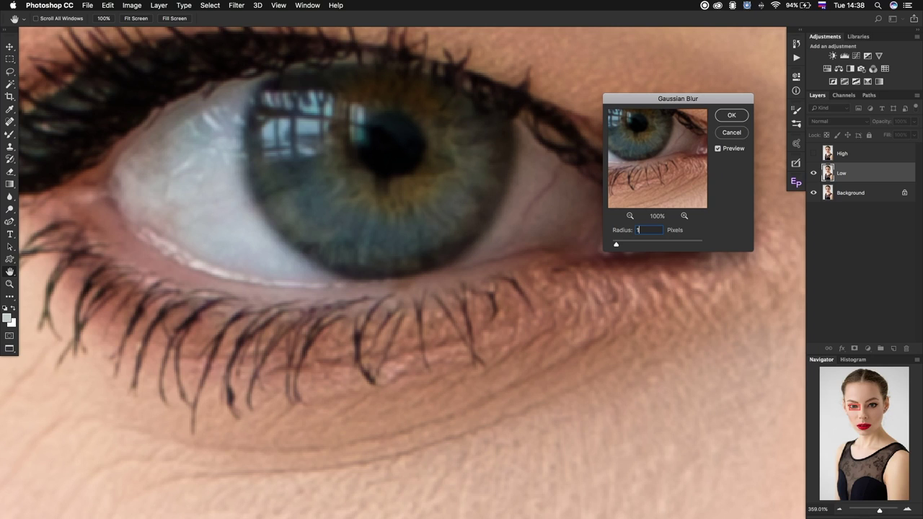
{"action": "key", "text": "Return"}
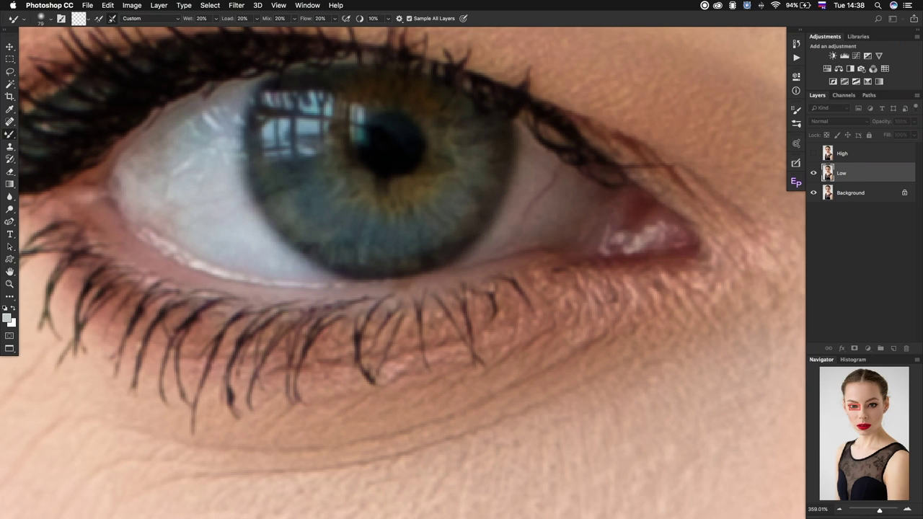
{"action": "left_click_drag", "start_coordinate": [574, 209], "coordinate": [565, 209]}
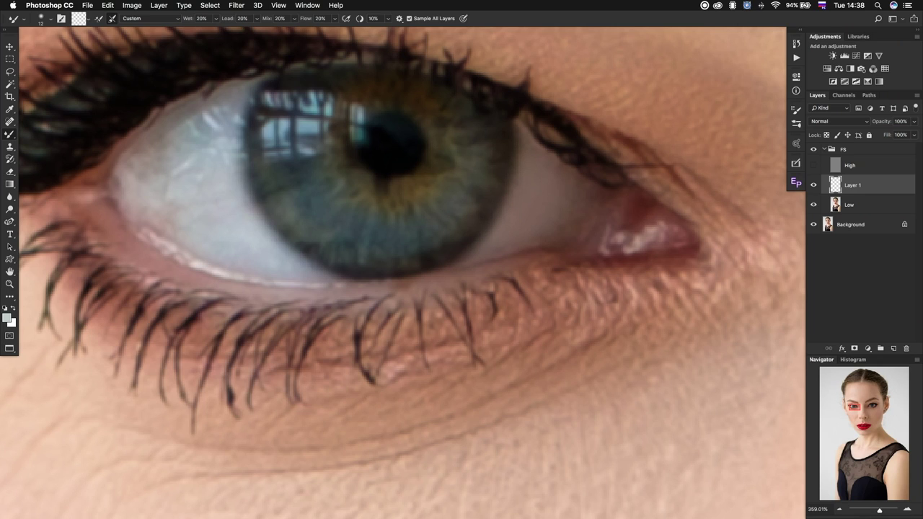
{"action": "scroll", "coordinate": [403, 274], "scroll_direction": "left", "scroll_amount": 5}
- Paint the skin around both eyes on Layer 1 with an 18 px Mixer Brush, then show the High layer
{"action": "left_click_drag", "start_coordinate": [382, 219], "coordinate": [386, 219]}
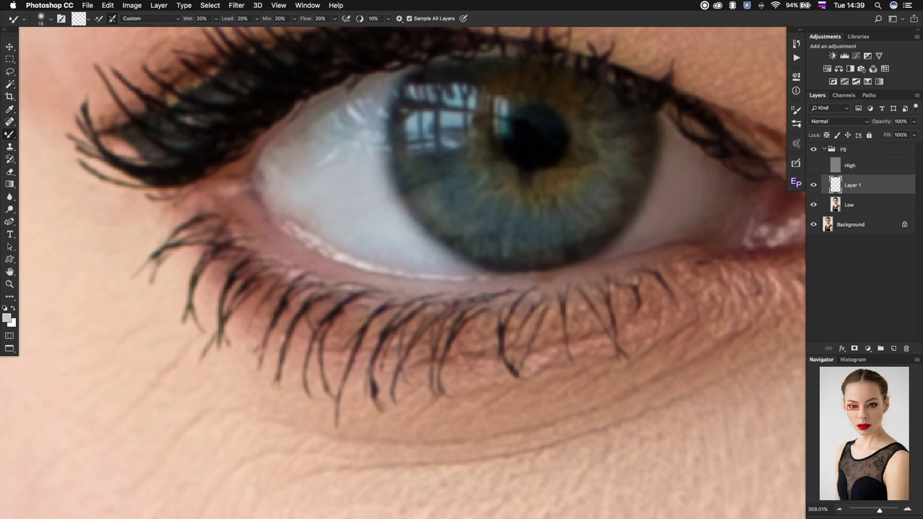
{"action": "scroll", "coordinate": [403, 273], "scroll_direction": "right", "scroll_amount": 15}
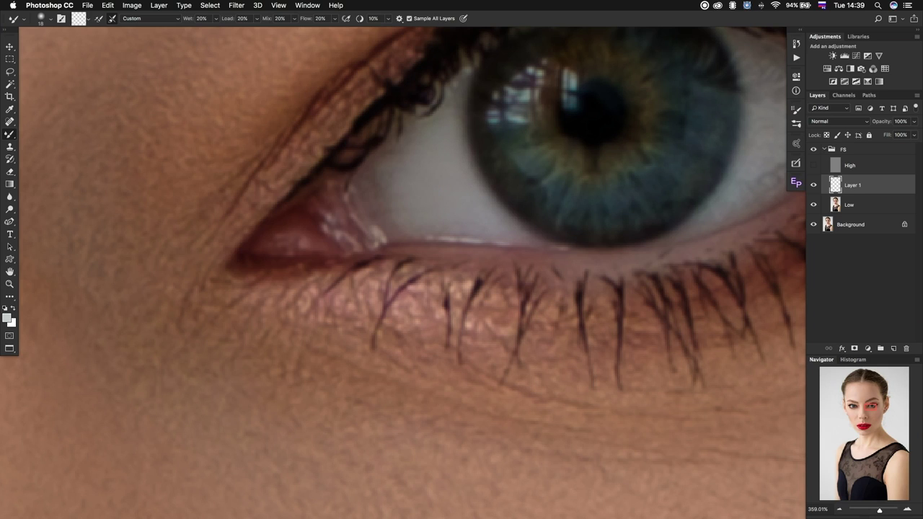
{"action": "scroll", "coordinate": [403, 272], "scroll_direction": "right", "scroll_amount": 5}
{"action": "scroll", "coordinate": [403, 273], "scroll_direction": "up", "scroll_amount": 2}
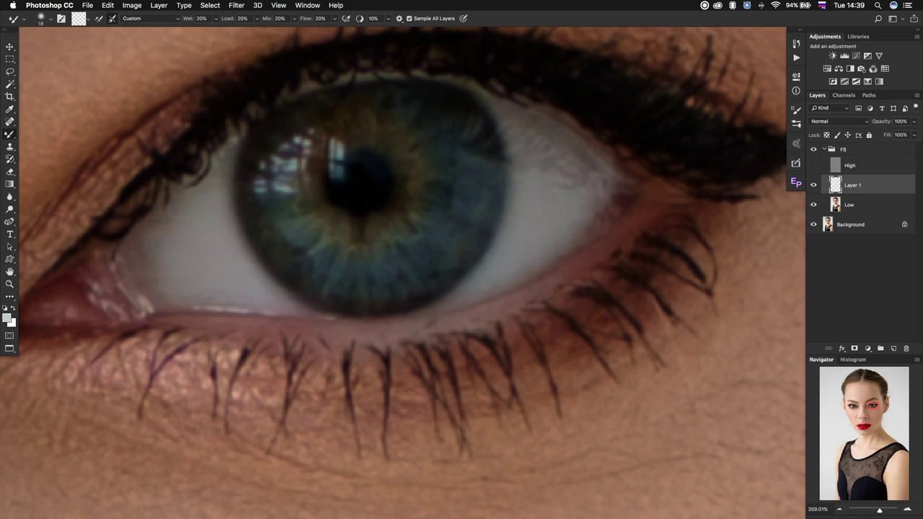
{"action": "scroll", "coordinate": [541, 220], "scroll_direction": "down", "scroll_amount": 3}
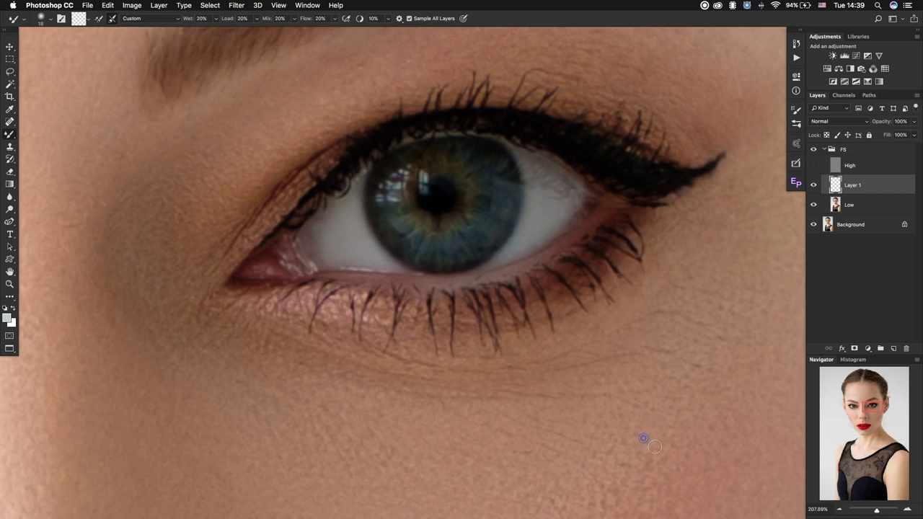
{"action": "left_click", "coordinate": [813, 165]}
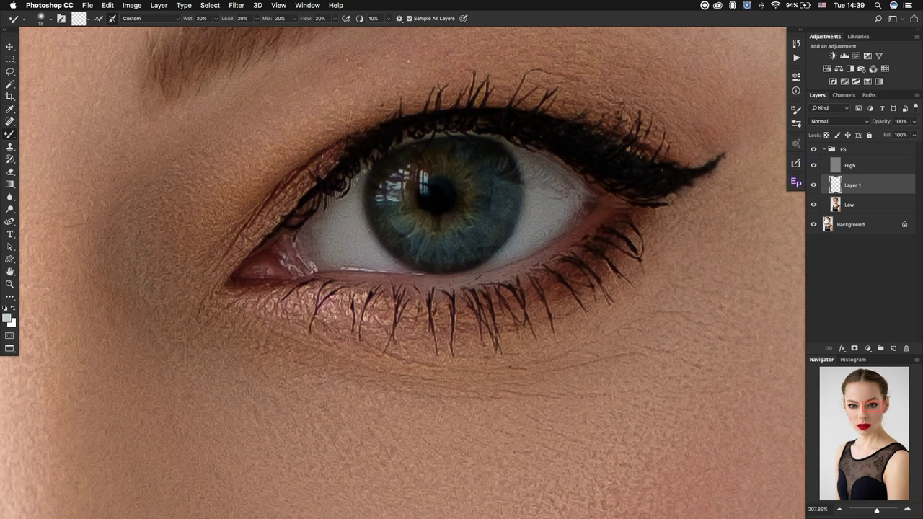
- On the High layer, Clone Stamp out marks on both eye whites, then fit the portrait on screen
{"action": "left_click", "coordinate": [862, 165]}
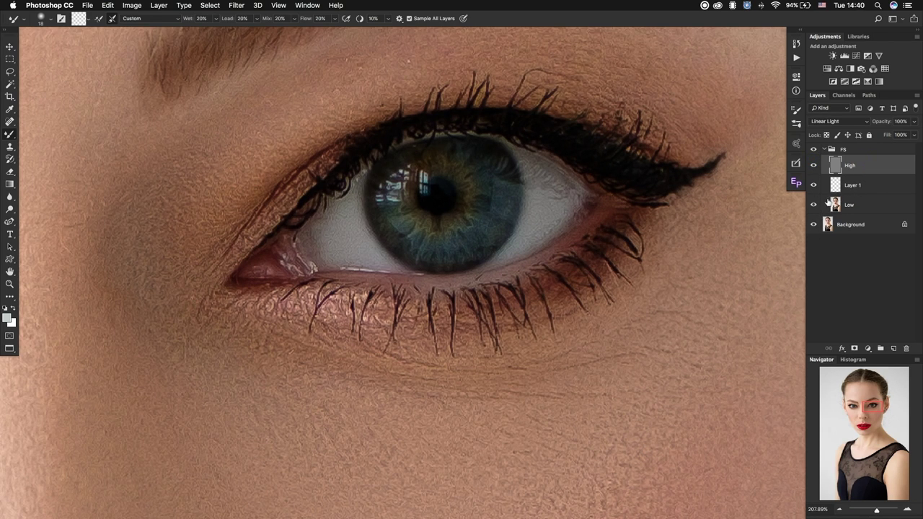
{"action": "key", "text": "s"}
{"action": "left_click", "coordinate": [672, 260], "text": "super"}
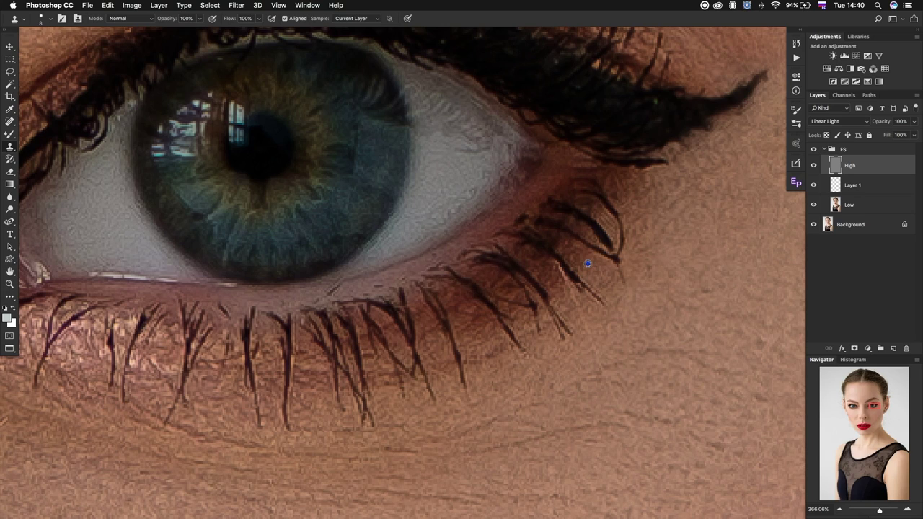
{"action": "left_click", "coordinate": [598, 268], "text": "alt"}
{"action": "left_click_drag", "start_coordinate": [451, 167], "coordinate": [534, 198]}
{"action": "left_click_drag", "start_coordinate": [227, 251], "coordinate": [438, 198]}
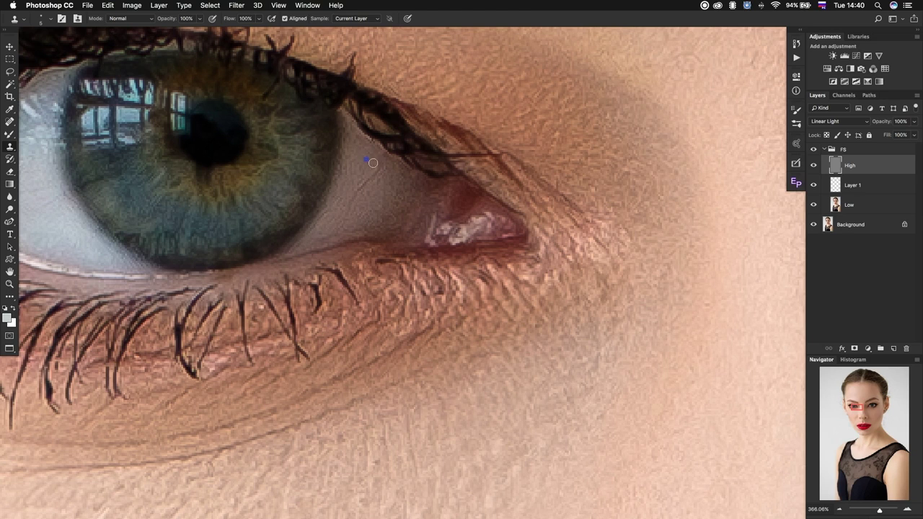
{"action": "left_click_drag", "start_coordinate": [358, 185], "coordinate": [371, 195]}
{"action": "left_click_drag", "start_coordinate": [176, 223], "coordinate": [396, 208]}
{"action": "mouse_move", "coordinate": [232, 189]}
{"action": "left_mouse_down"}
{"action": "mouse_move", "coordinate": [319, 197]}
{"action": "mouse_move", "coordinate": [318, 167]}
{"action": "mouse_move", "coordinate": [301, 218]}
{"action": "mouse_move", "coordinate": [291, 217]}
{"action": "mouse_move", "coordinate": [284, 200]}
{"action": "left_mouse_up"}
{"action": "left_click", "coordinate": [319, 197], "text": "alt"}
{"action": "key", "text": "super+0"}
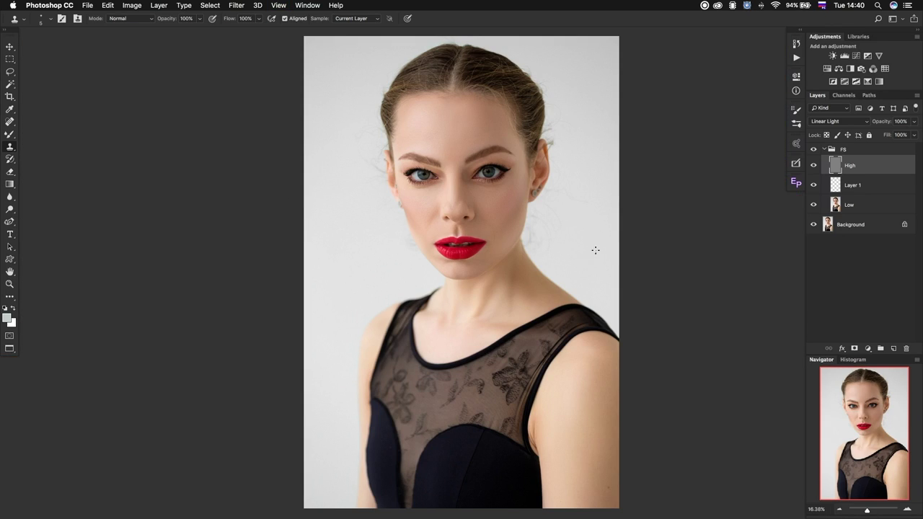
- Merge the retouching layers into one image and centre the enlarged face
{"action": "key", "text": "super+alt+shift+e"}
{"action": "key", "text": "super+0"}
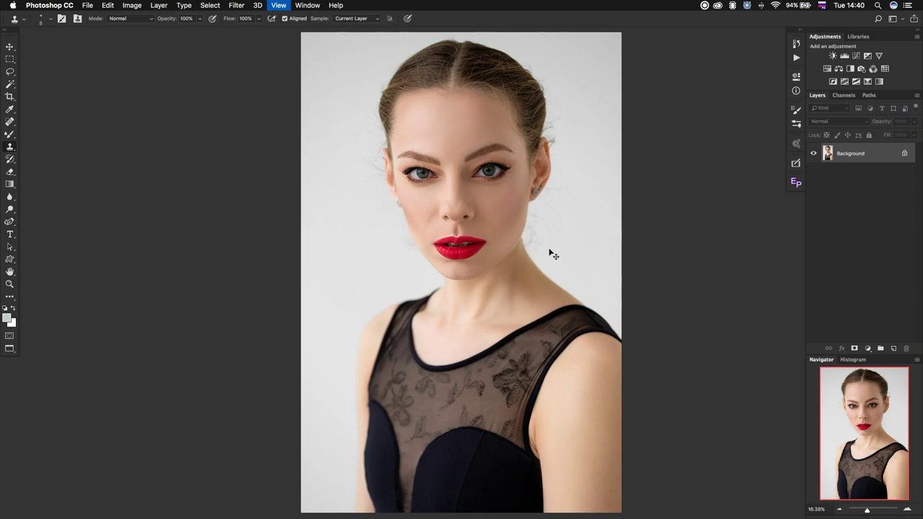
{"action": "key", "text": "super+equal"}
{"action": "key", "text": "super+equal"}
{"action": "left_click_drag", "start_coordinate": [597, 174], "coordinate": [529, 248]}
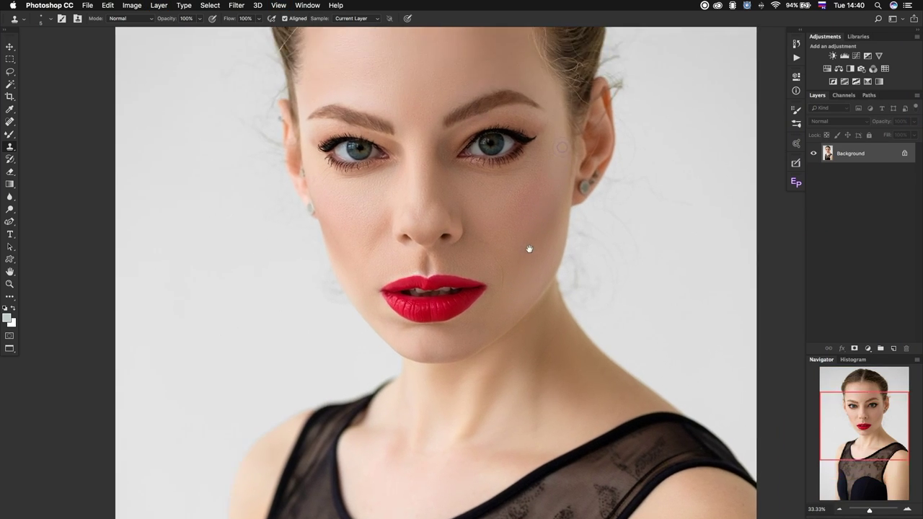
- Duplicate the photo as a Screen-blended layer hidden behind a black layer mask
{"action": "key", "text": "super+j"}
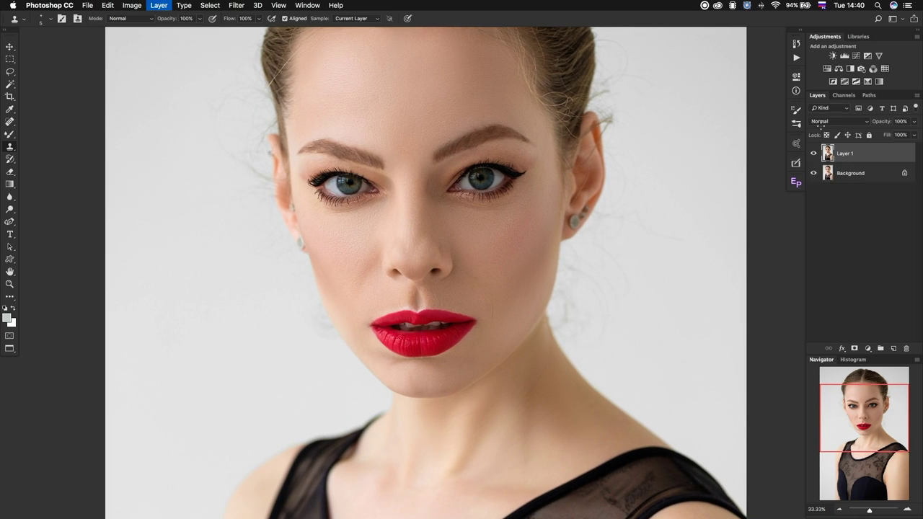
{"action": "left_click", "coordinate": [833, 122]}
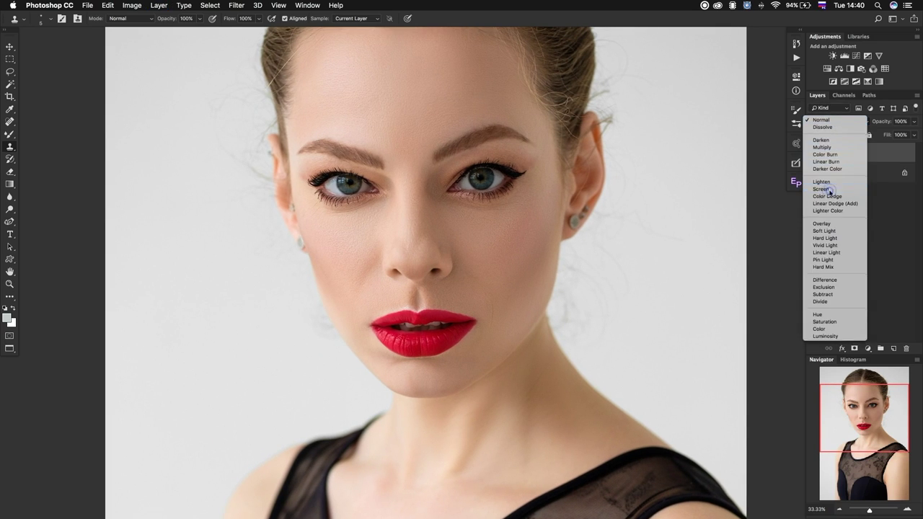
{"action": "left_click", "coordinate": [826, 190]}
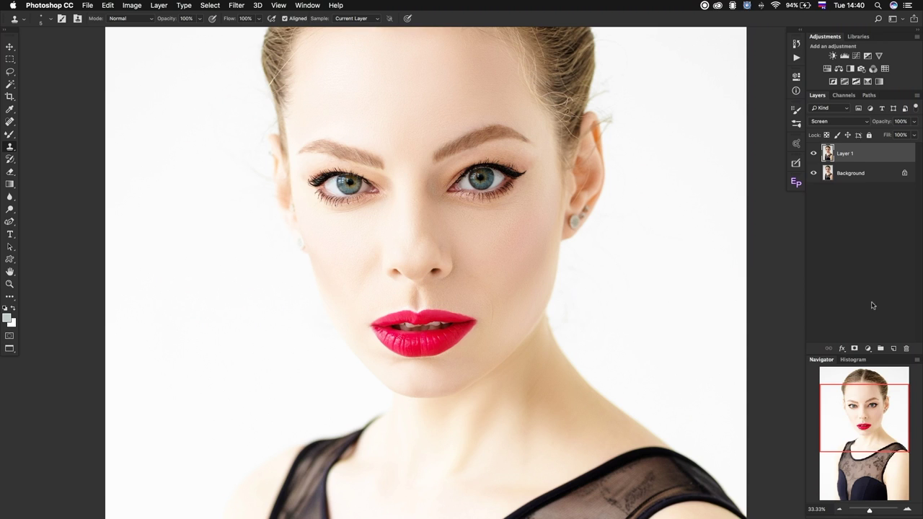
{"action": "left_click", "coordinate": [855, 349], "text": "alt"}
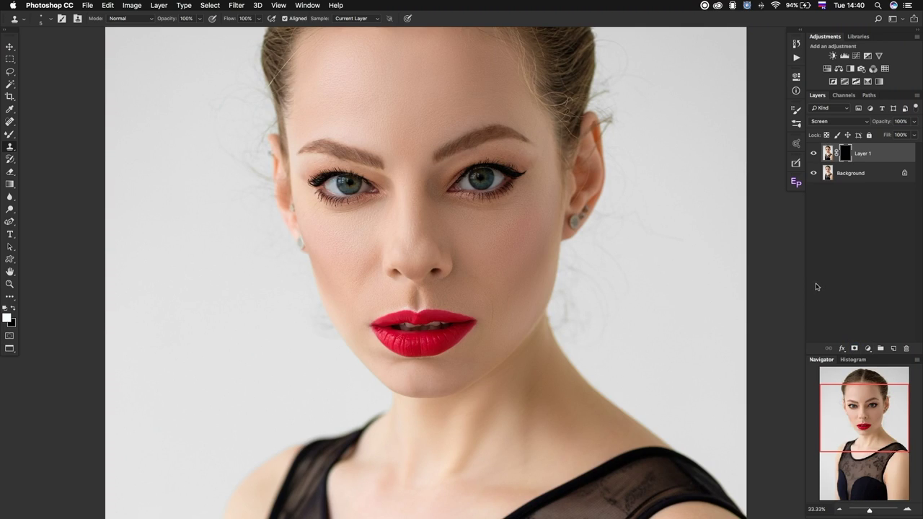
{"action": "key", "text": "ctrl+i"}
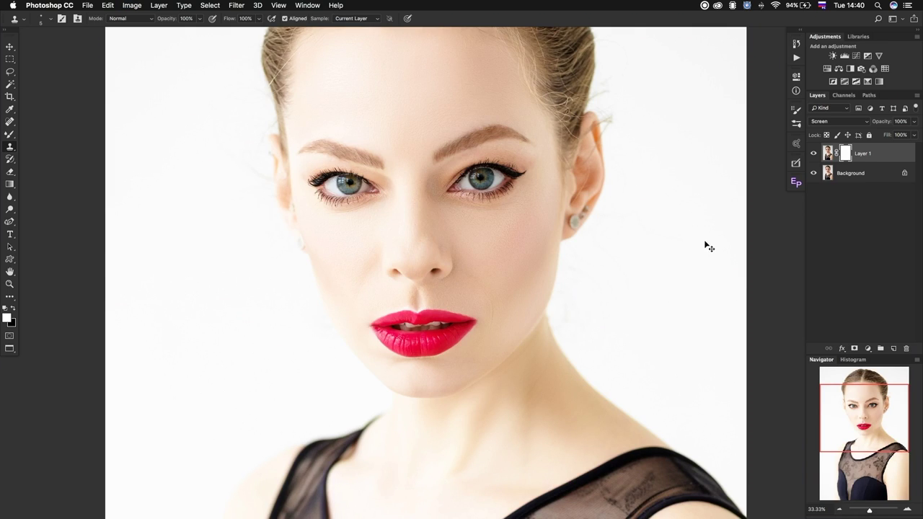
{"action": "key", "text": "ctrl+i"}
{"action": "right_click", "coordinate": [10, 135]}
{"action": "left_click", "coordinate": [43, 129]}
{"action": "left_click_drag", "start_coordinate": [533, 209], "coordinate": [515, 209]}
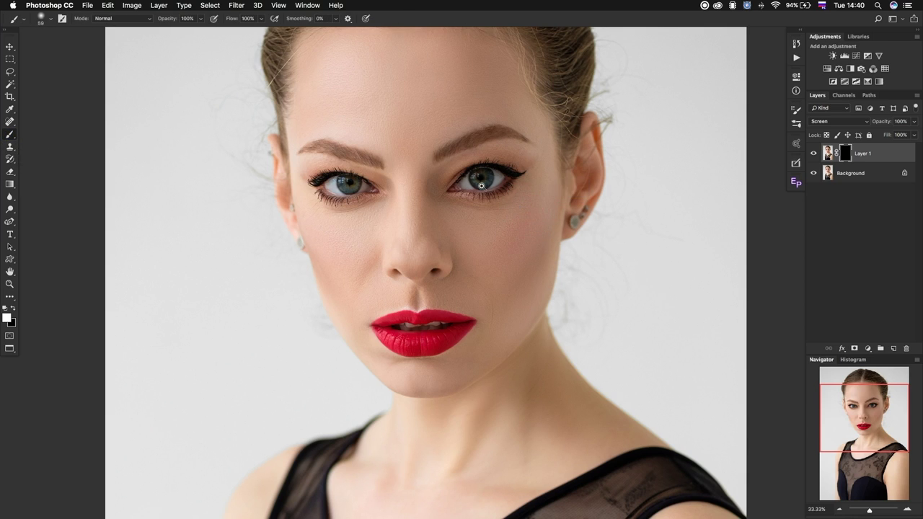
- Shrink the brush to 47 px and paint white on the mask over the irises
{"action": "scroll", "coordinate": [498, 193], "scroll_direction": "up", "scroll_amount": 5}
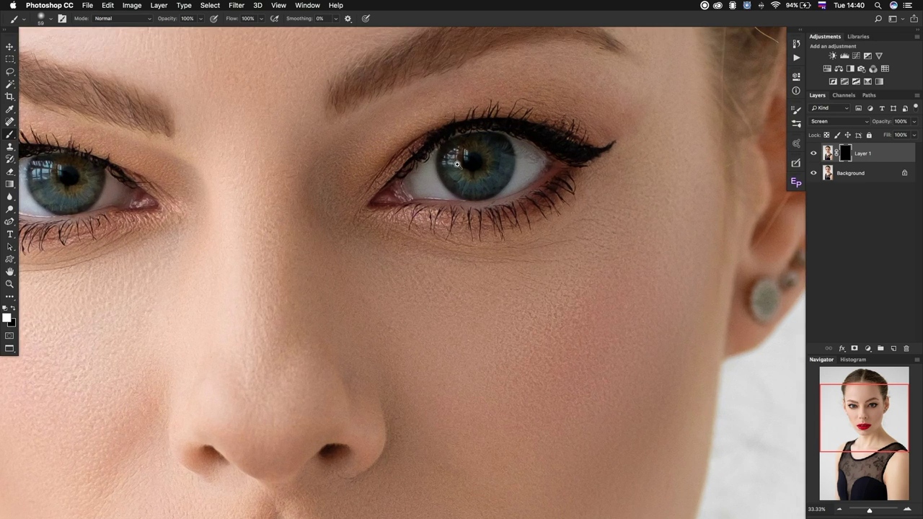
{"action": "scroll", "coordinate": [453, 167], "scroll_direction": "up", "scroll_amount": 1}
{"action": "mouse_move", "coordinate": [453, 158]}
{"action": "left_mouse_down"}
{"action": "mouse_move", "coordinate": [502, 159]}
{"action": "mouse_move", "coordinate": [499, 152]}
{"action": "left_mouse_up"}
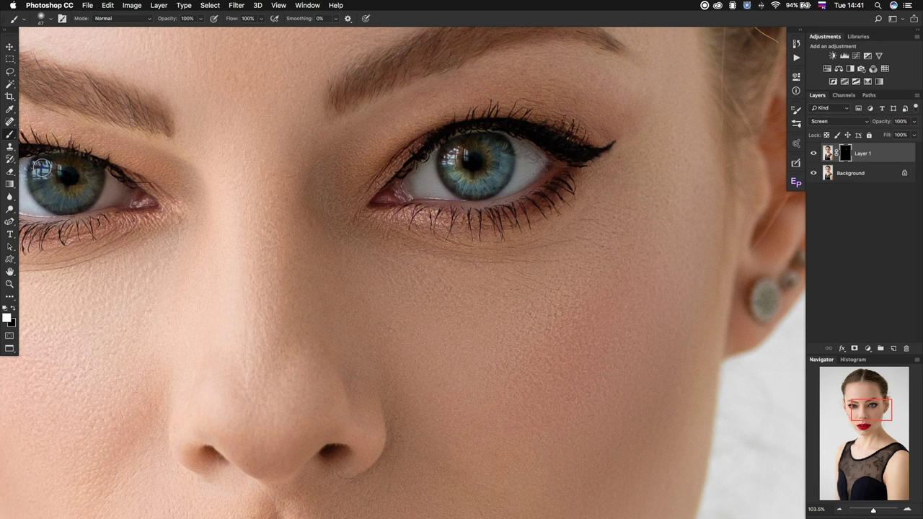
{"action": "left_click_drag", "start_coordinate": [42, 167], "coordinate": [90, 187]}
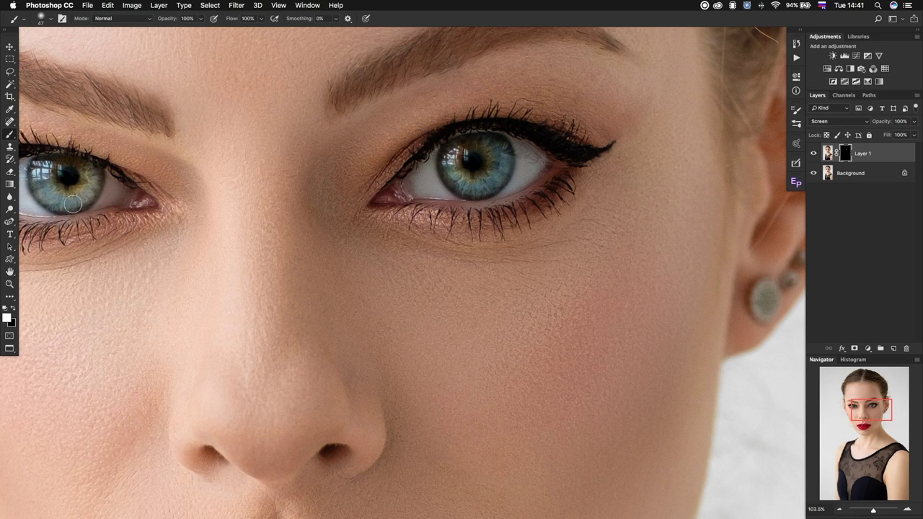
- Zoom out to the whole face and lower the brightening layer's opacity to 30%
{"action": "left_click", "coordinate": [342, 196], "text": "alt+super"}
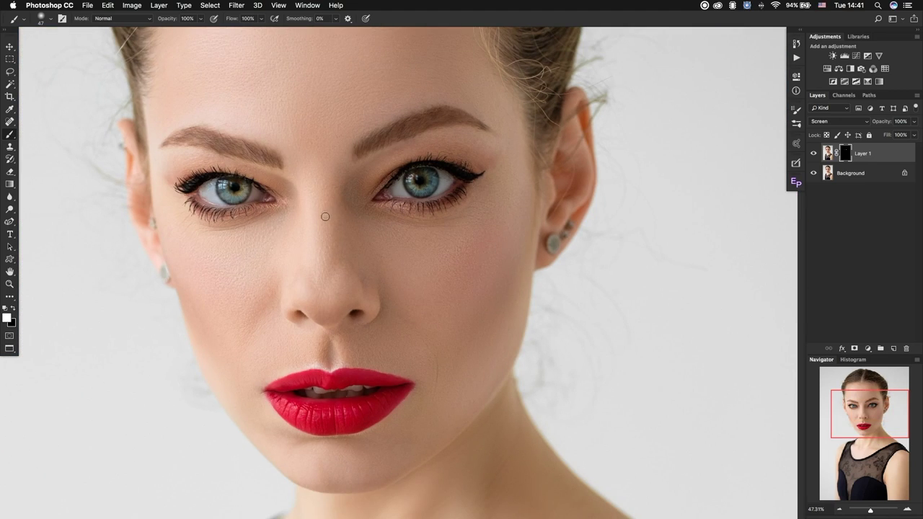
{"action": "left_click_drag", "start_coordinate": [331, 209], "coordinate": [461, 211]}
{"action": "left_click", "coordinate": [901, 121]}
{"action": "type", "text": "0"}
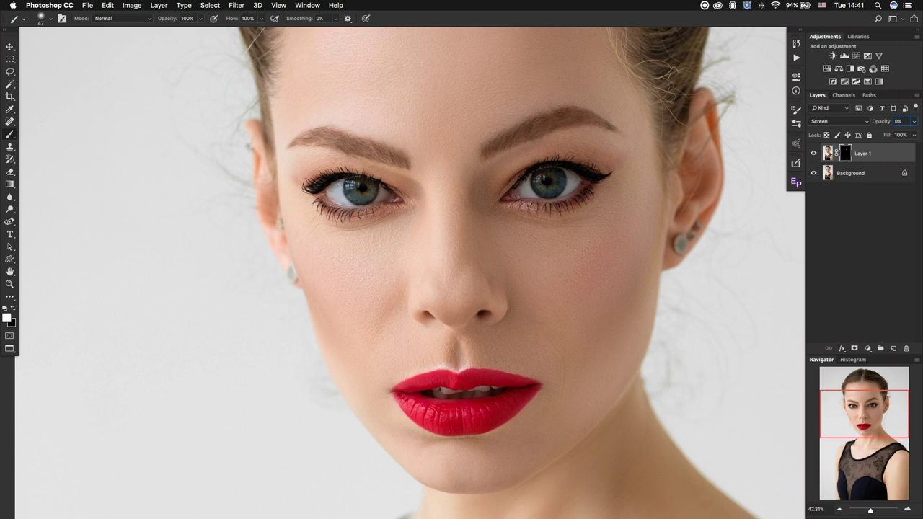
{"action": "type", "text": "3"}
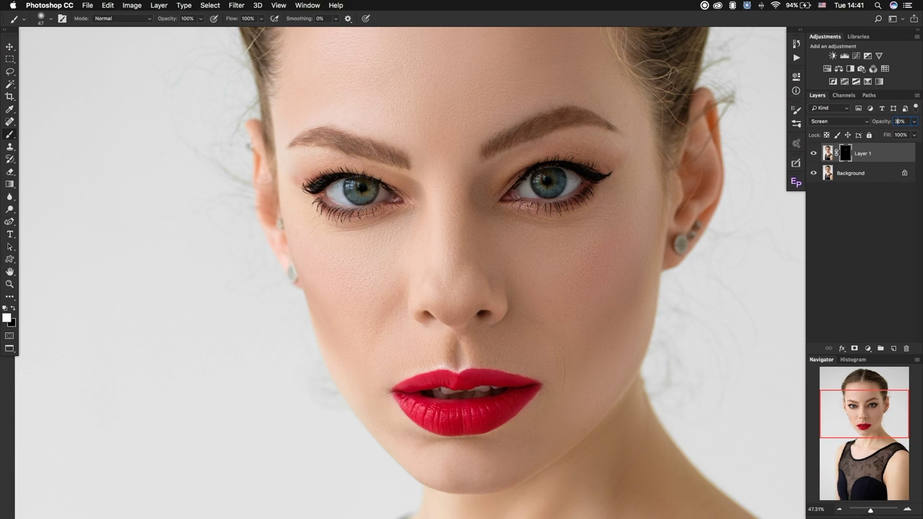
{"action": "key", "text": "super+minus"}
{"action": "key", "text": "super+minus"}
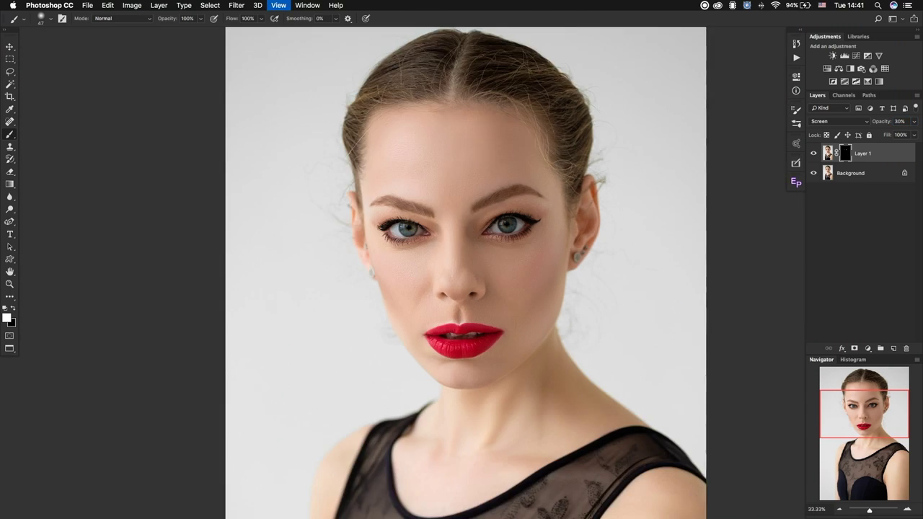
- Flatten the portrait into a single Background layer and zoom in to check the result
{"action": "key", "text": "super+0"}
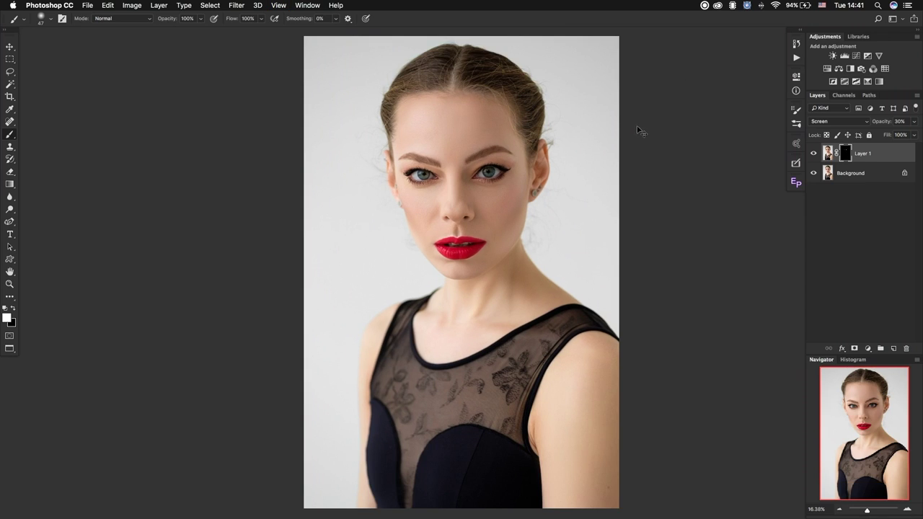
{"action": "key", "text": "super+e"}
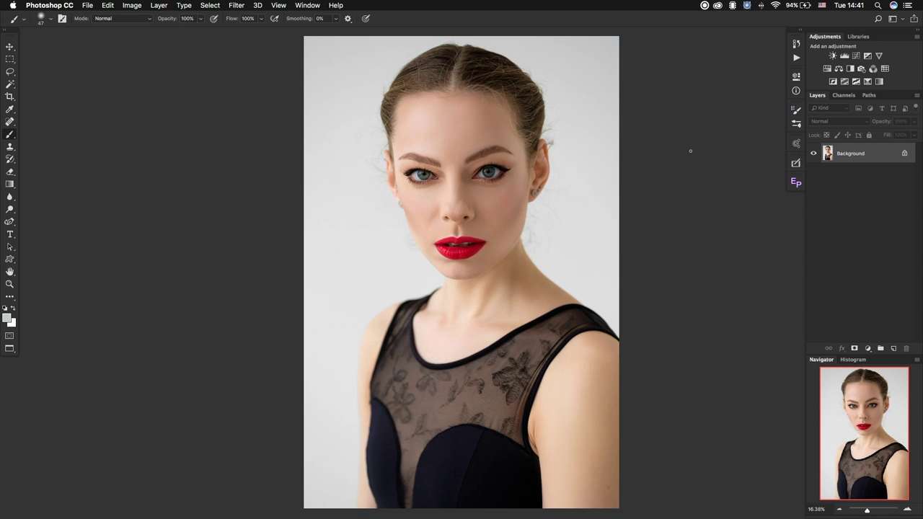
{"action": "scroll", "coordinate": [473, 215], "scroll_direction": "up", "scroll_amount": 2}
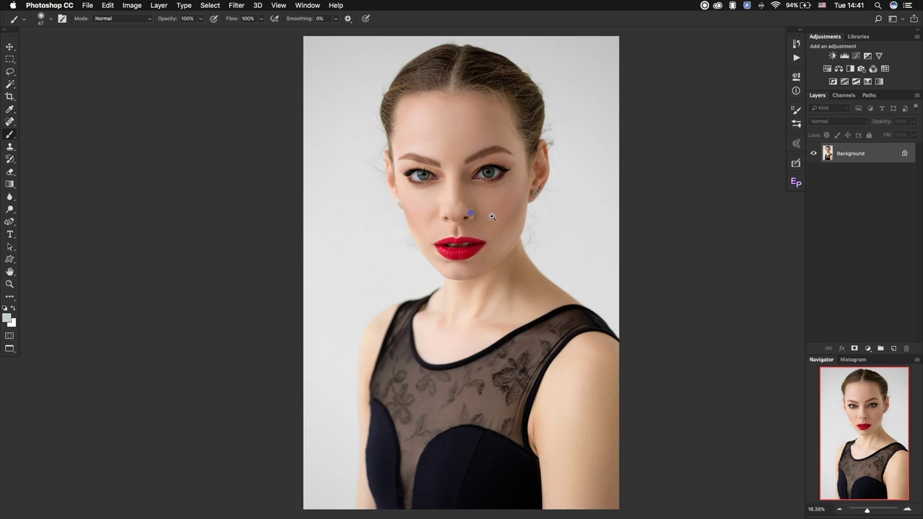
{"action": "scroll", "coordinate": [505, 216], "scroll_direction": "up", "scroll_amount": 5}
{"action": "scroll", "coordinate": [553, 216], "scroll_direction": "up", "scroll_amount": 5}
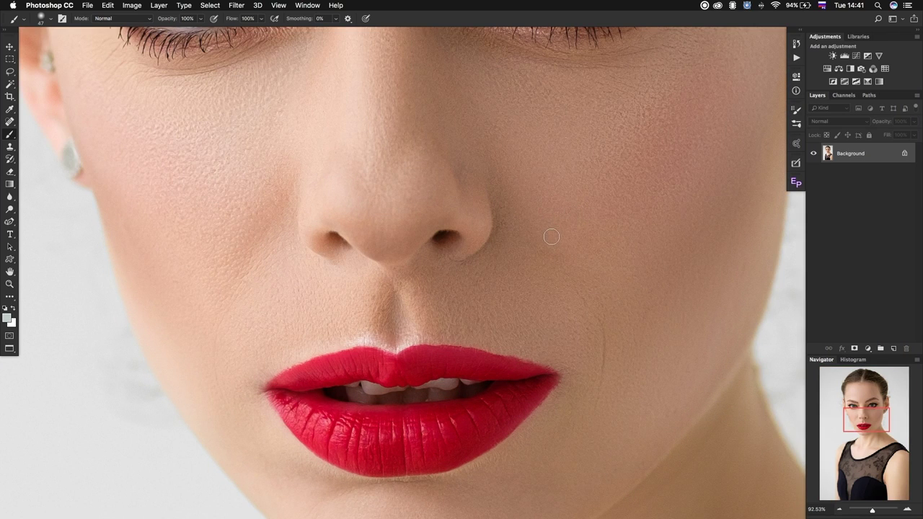
{"action": "scroll", "coordinate": [587, 215], "scroll_direction": "down", "scroll_amount": 5}
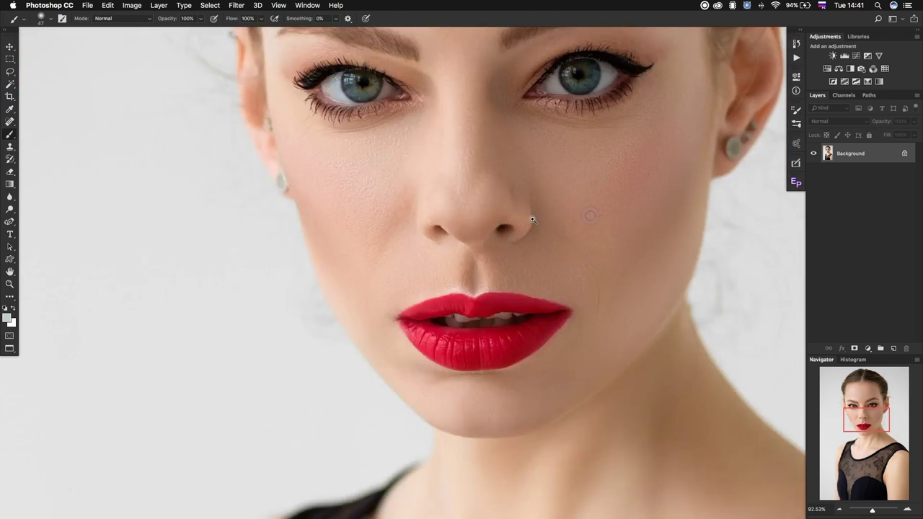
{"action": "scroll", "coordinate": [534, 214], "scroll_direction": "down", "scroll_amount": 5}
{"action": "scroll", "coordinate": [541, 210], "scroll_direction": "down", "scroll_amount": 2}
- Shift the portrait left in the window and stop the screen recording
{"action": "left_click_drag", "start_coordinate": [542, 210], "coordinate": [484, 210]}
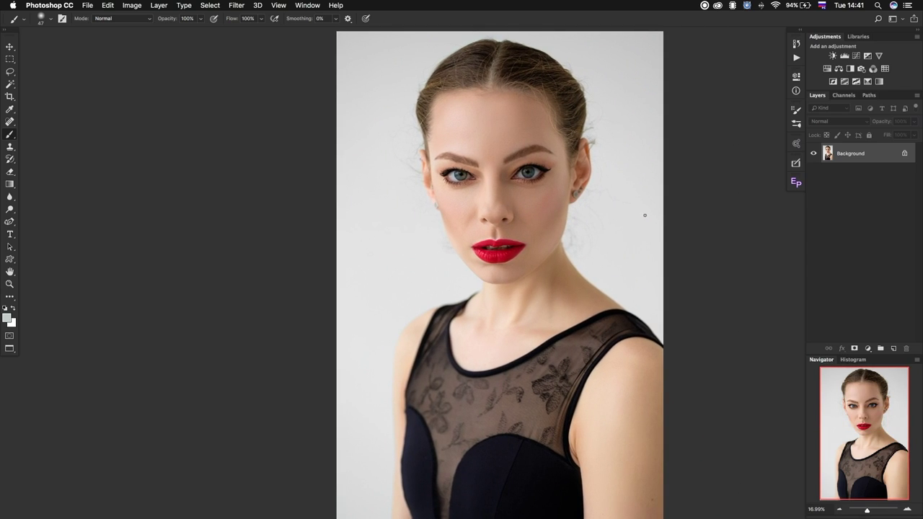
{"action": "left_click", "coordinate": [704, 6]}
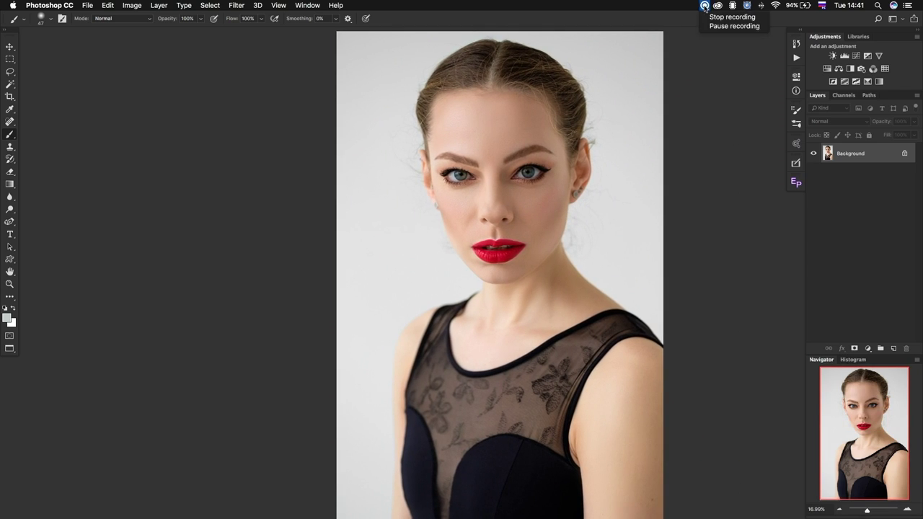
{"action": "left_click", "coordinate": [731, 17]}
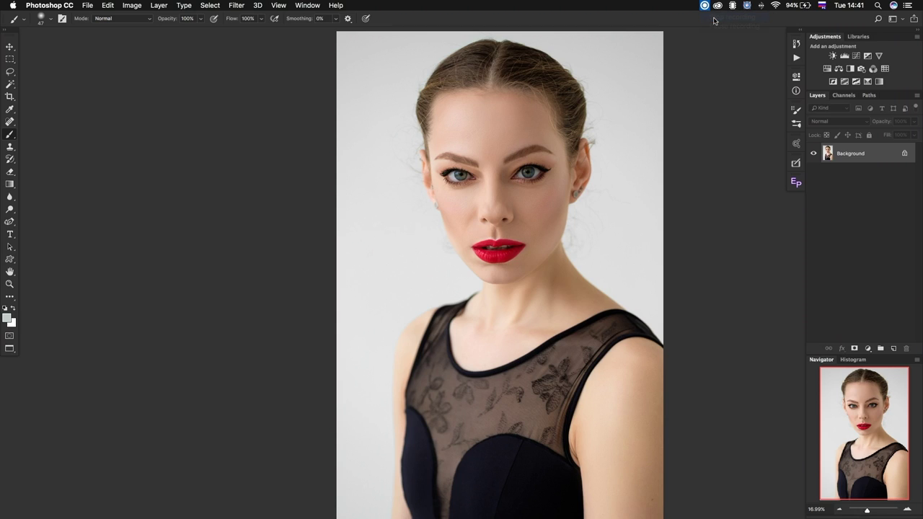